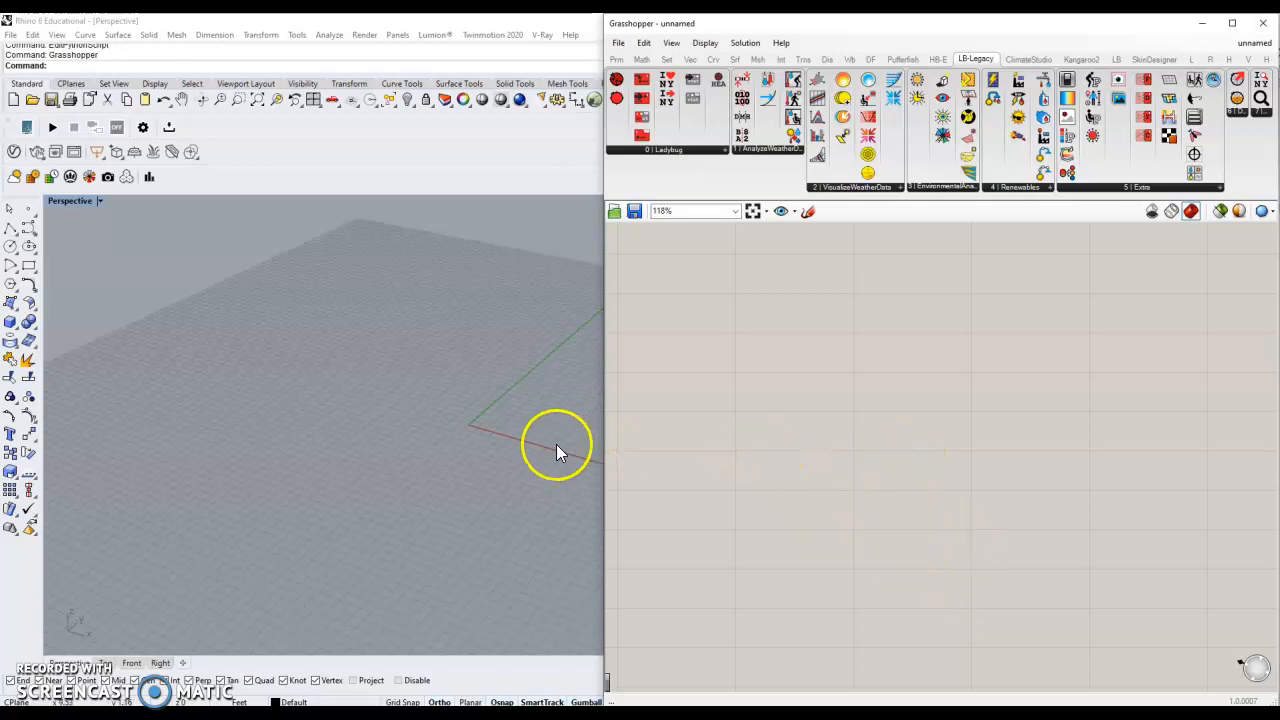
- Place the Ladybug_Ladybug component from the LB-Legacy set on the Grasshopper canvas
left_click(731, 373)
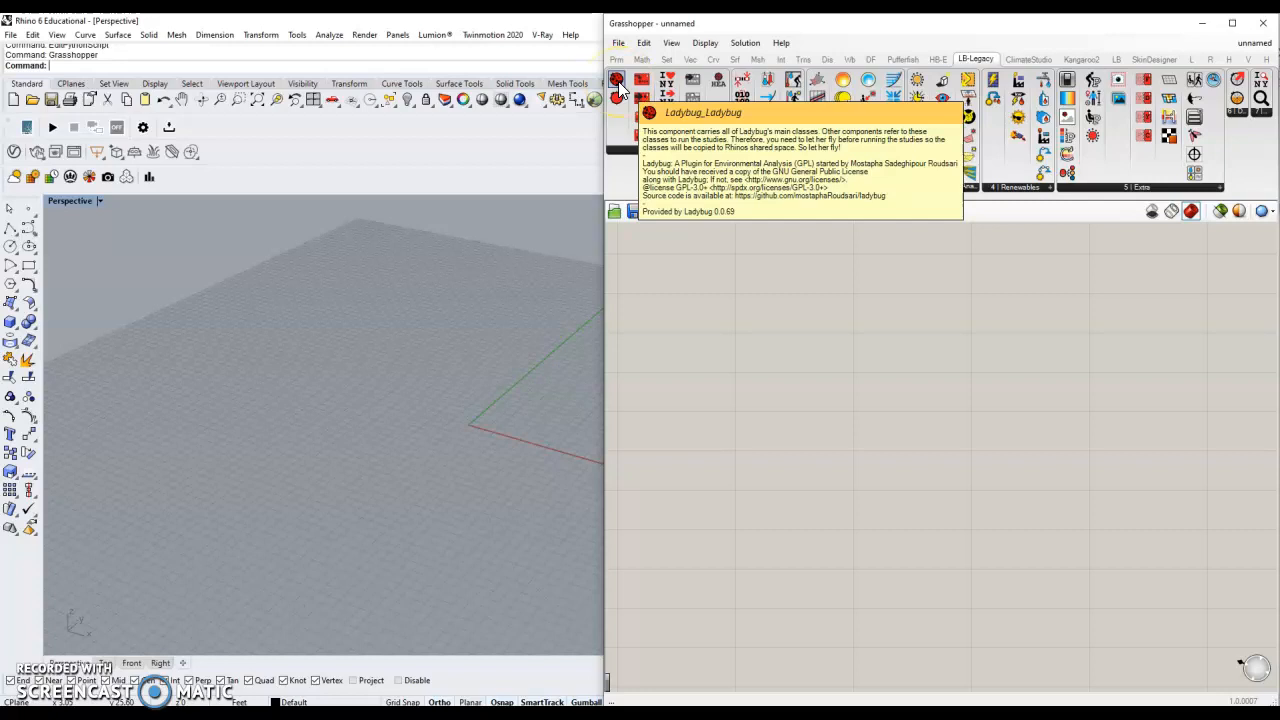
left_click_drag(619, 88, 787, 377)
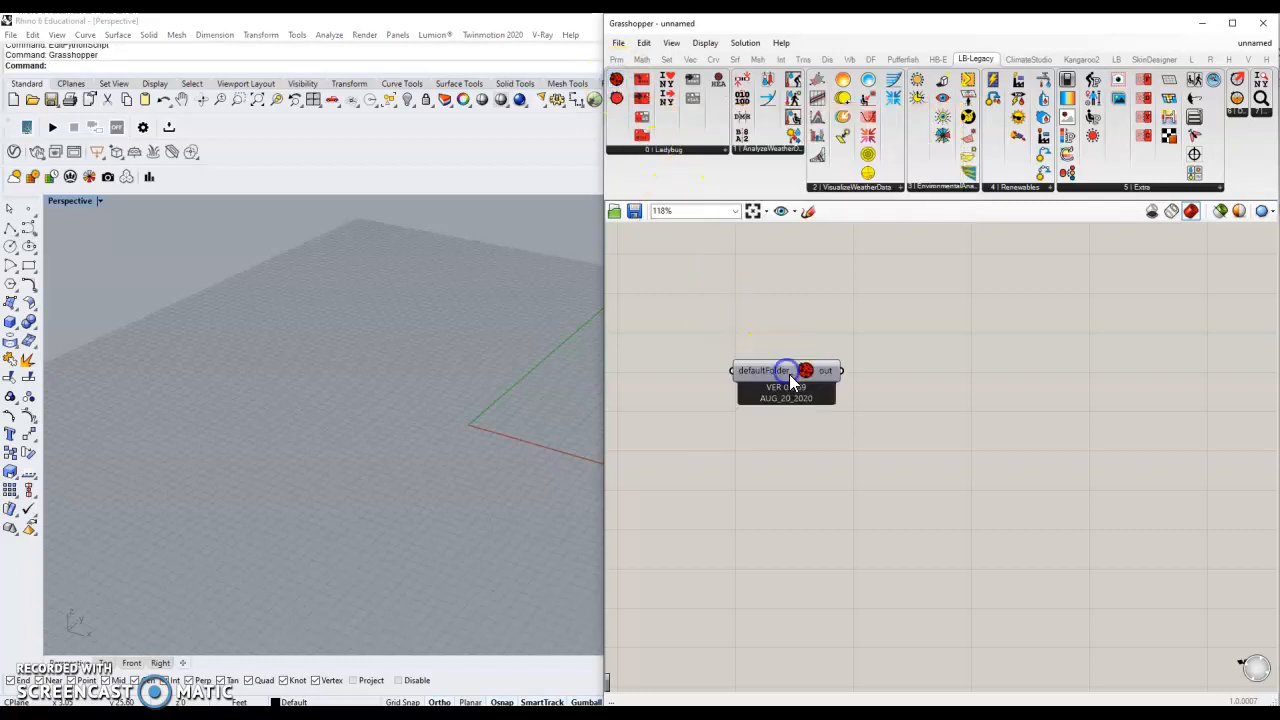
scroll(829, 394, "up", 4)
scroll(836, 428, "down", 4)
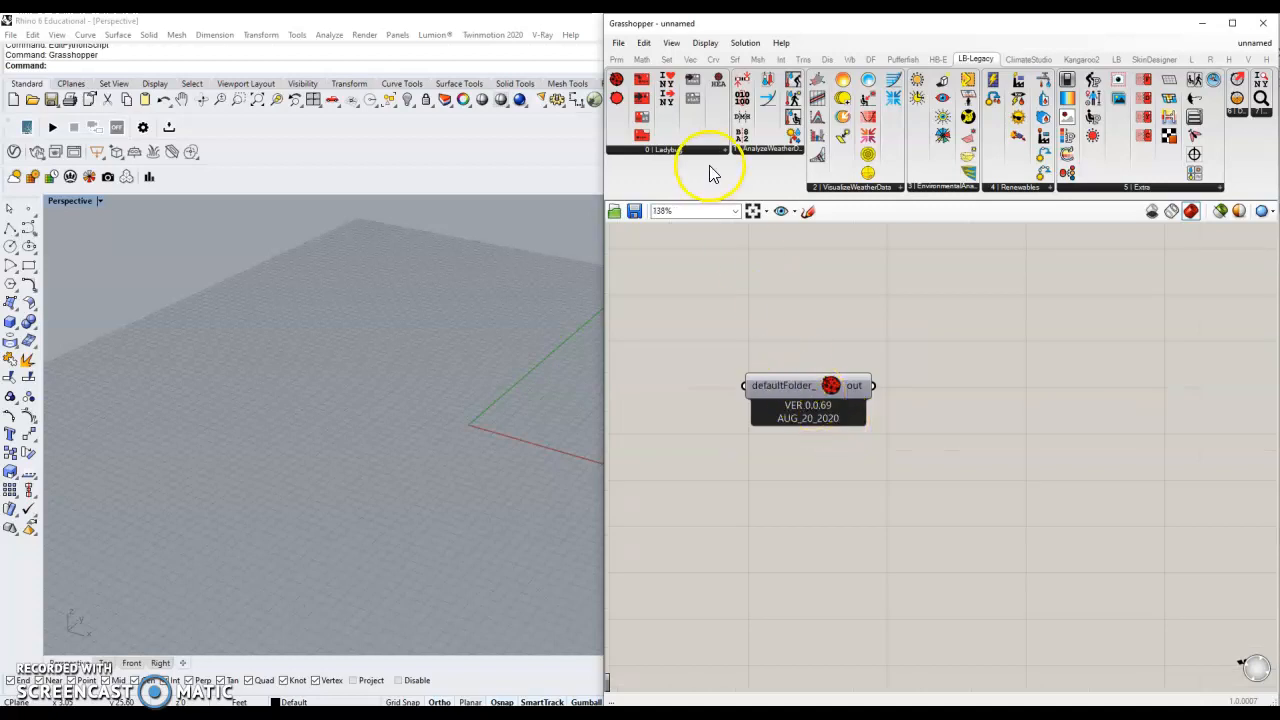
left_click(932, 59)
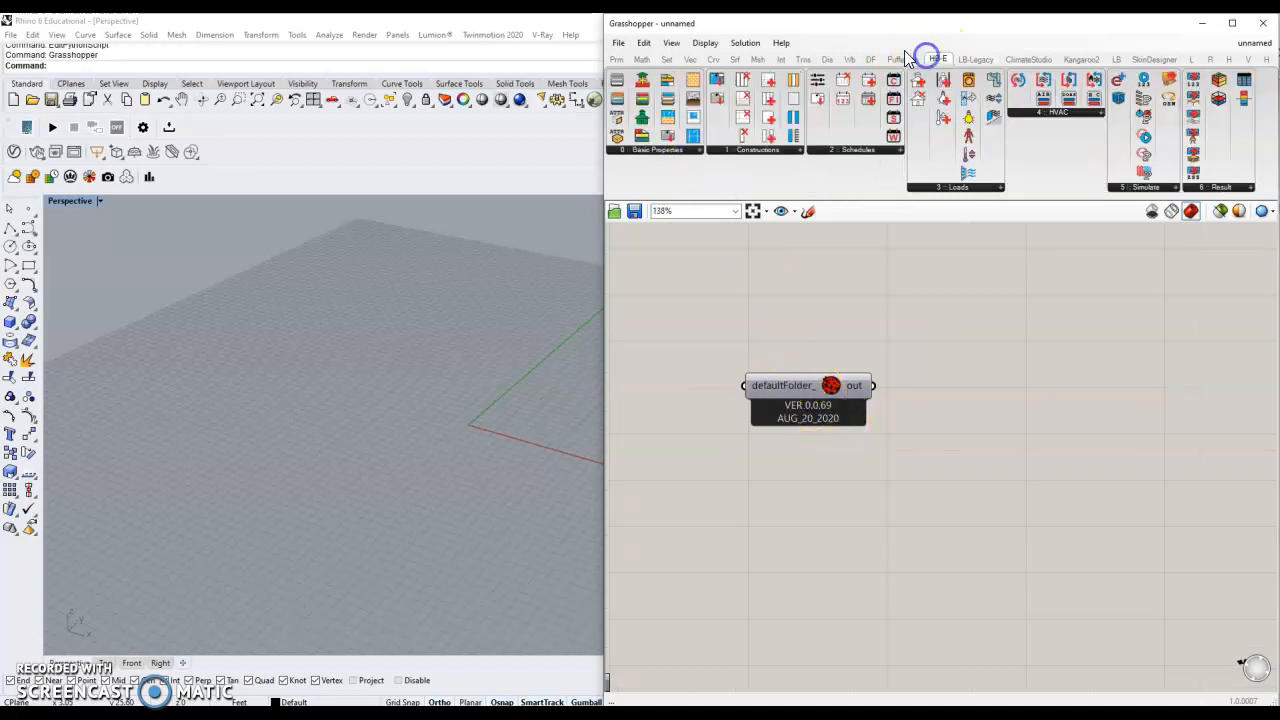
left_click(976, 59)
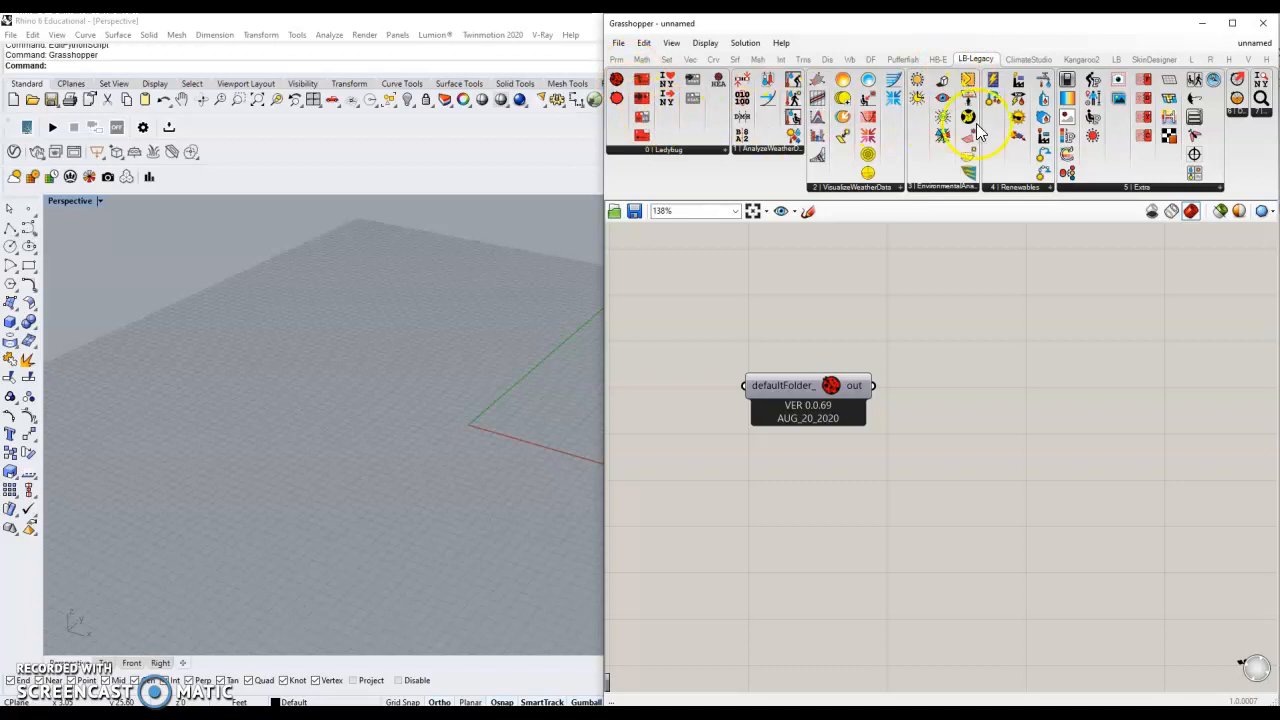
- Delete the Ladybug_Ladybug component and place a fresh copy of it on the canvas
left_click(843, 393)
key("Delete")
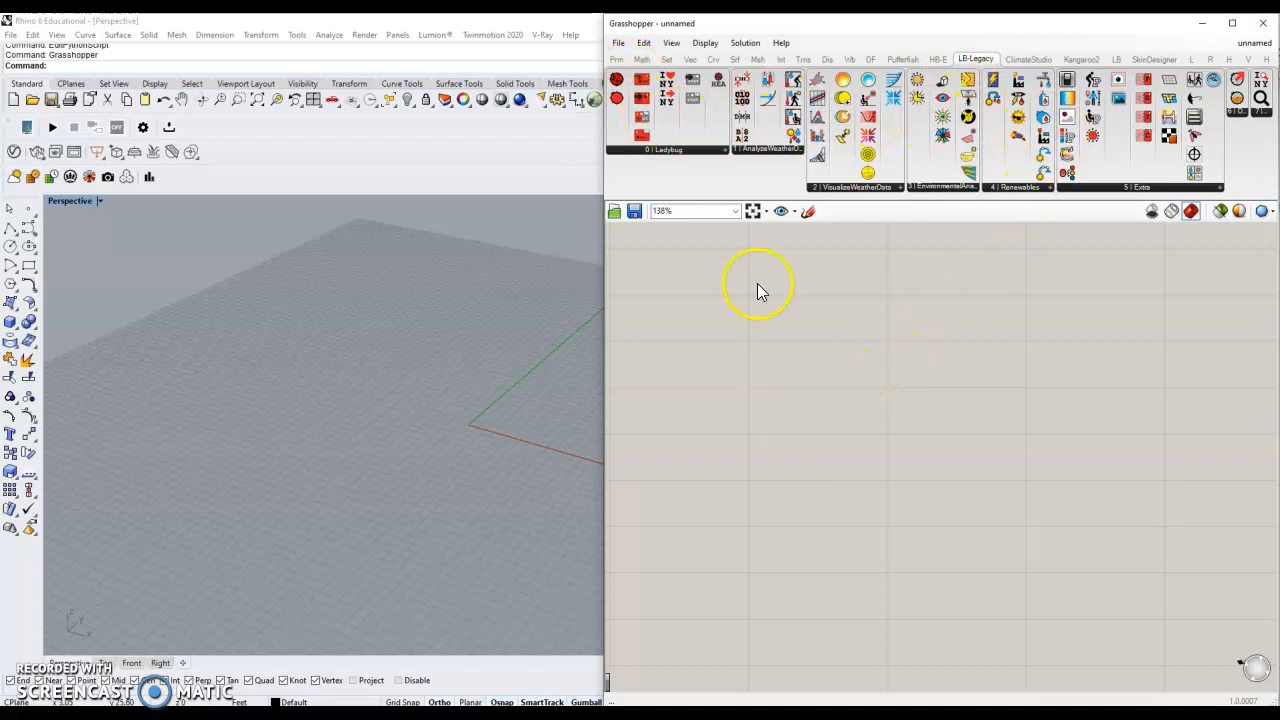
left_click_drag(617, 88, 789, 338)
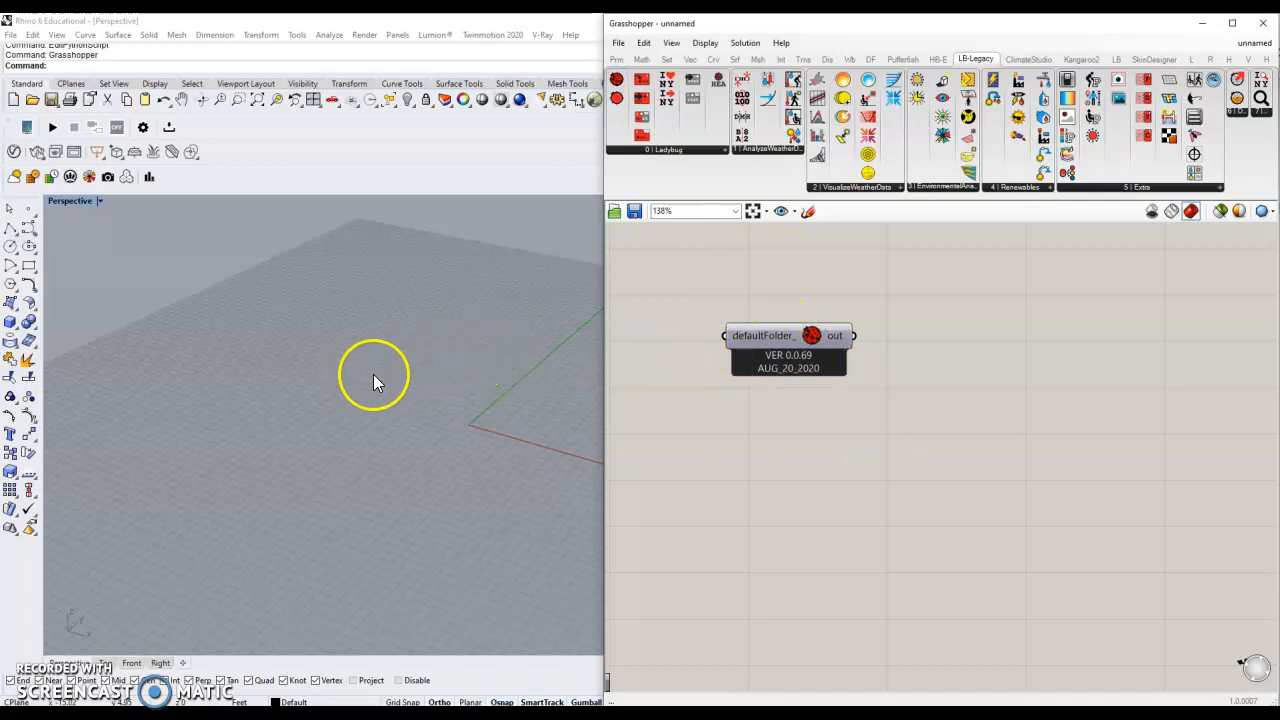
left_click(745, 336)
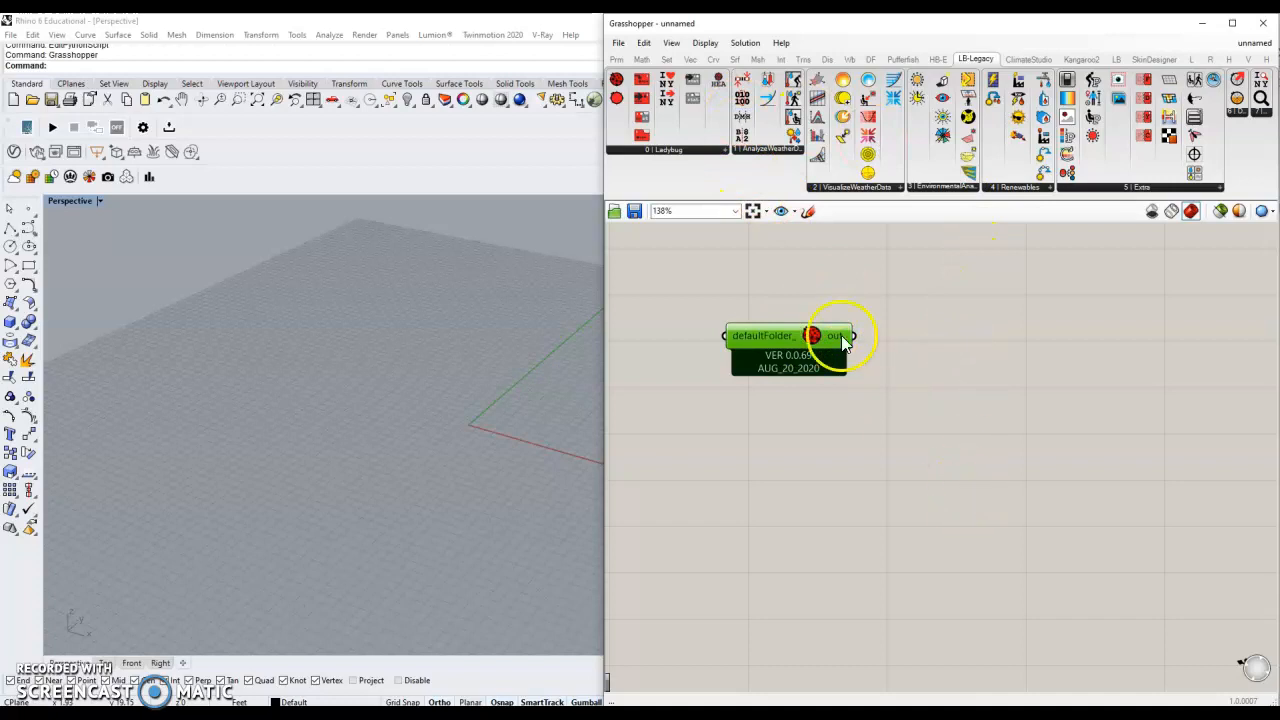
left_click(860, 428)
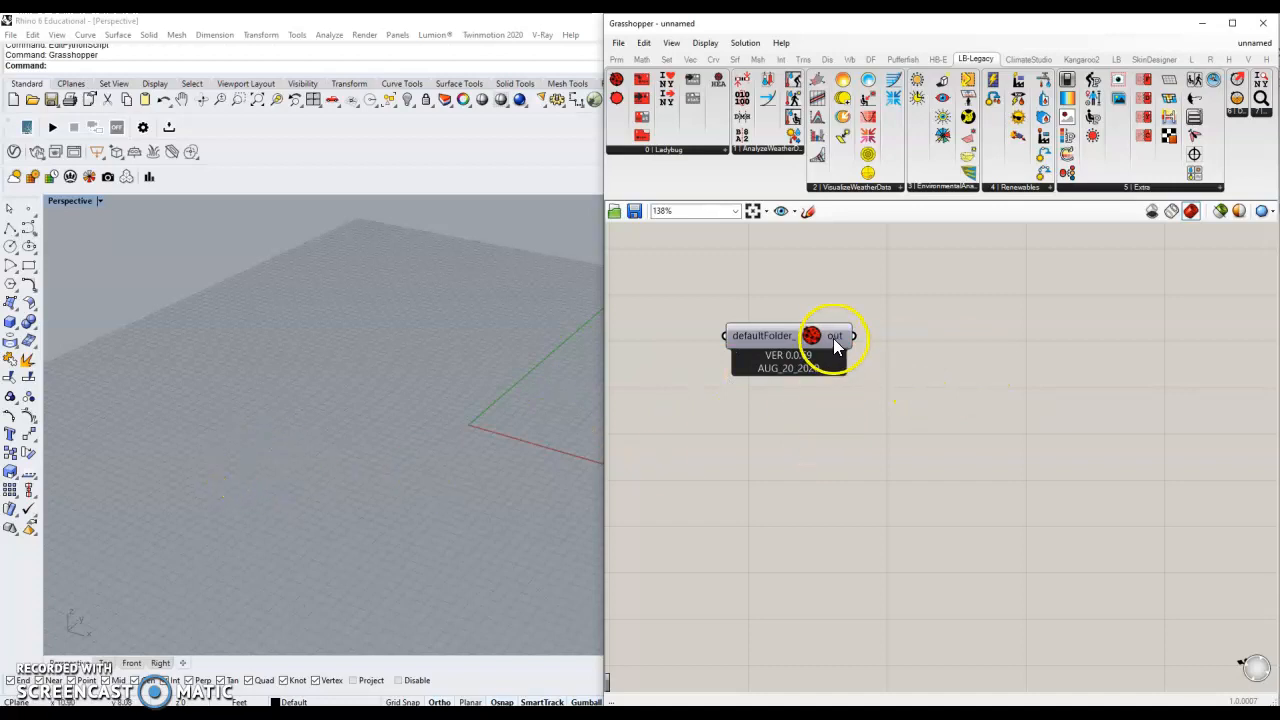
- Switch to Rhino and open the Python editor with the EditPythonScript command
left_click(367, 390)
left_click(315, 398)
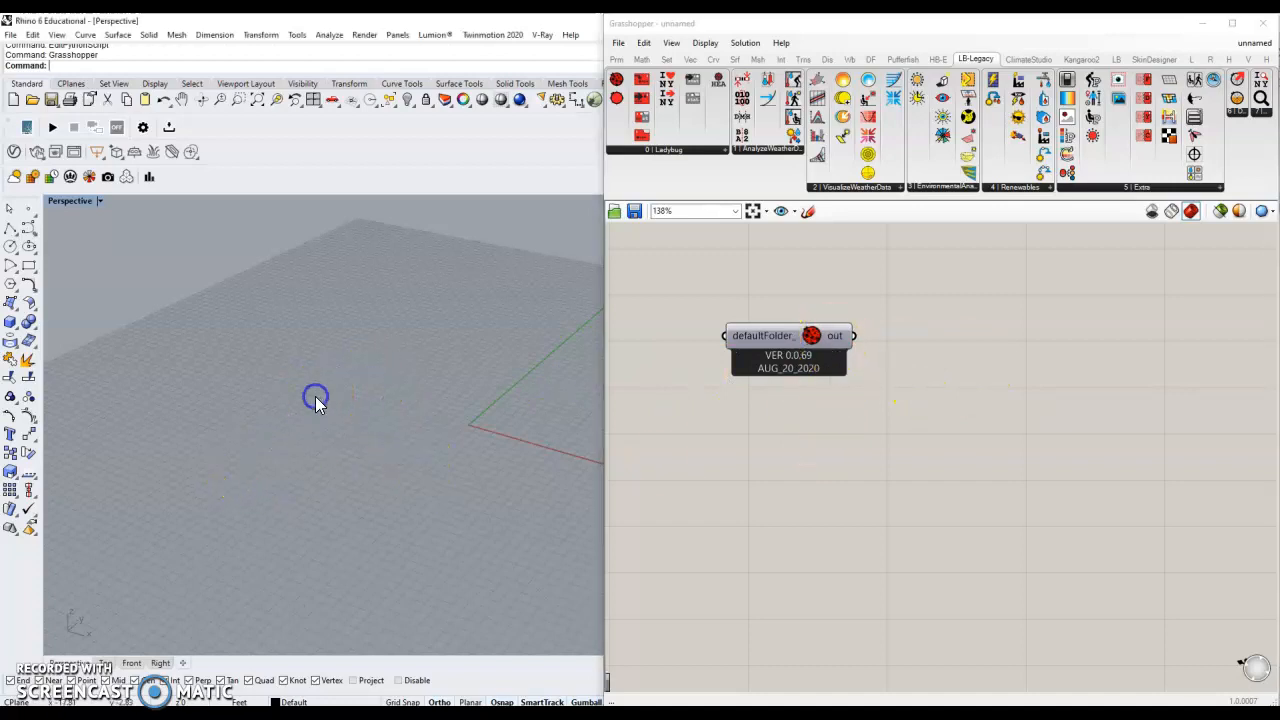
left_click(76, 67)
left_click(62, 72)
type("EditPythonScript")
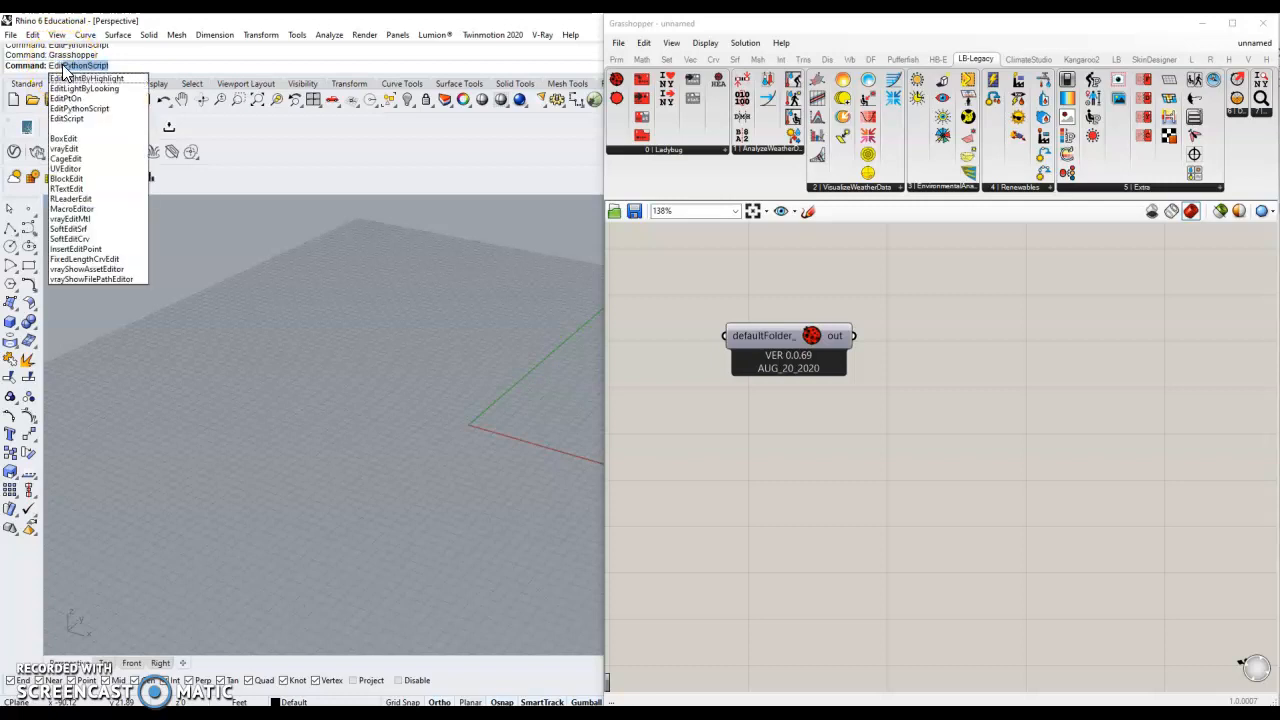
key("Return")
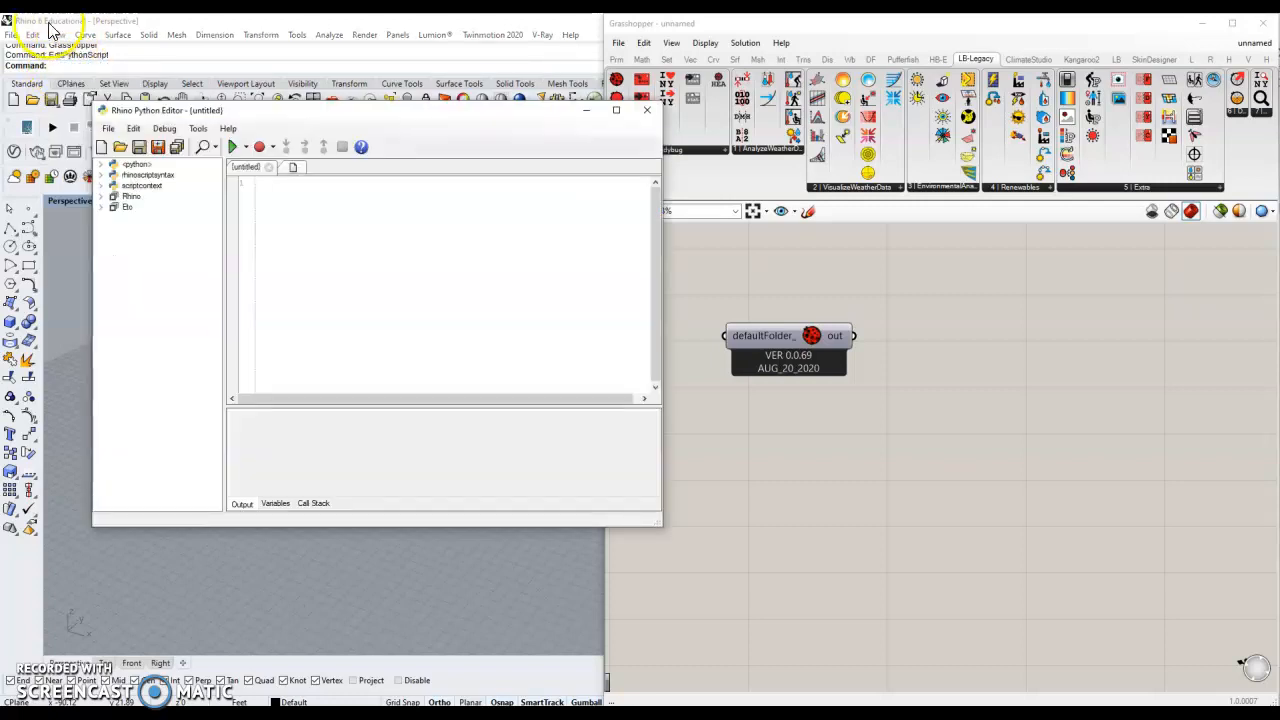
- Open the Python options and select the ladybug_tools site-packages entry among the module search paths
left_click(198, 129)
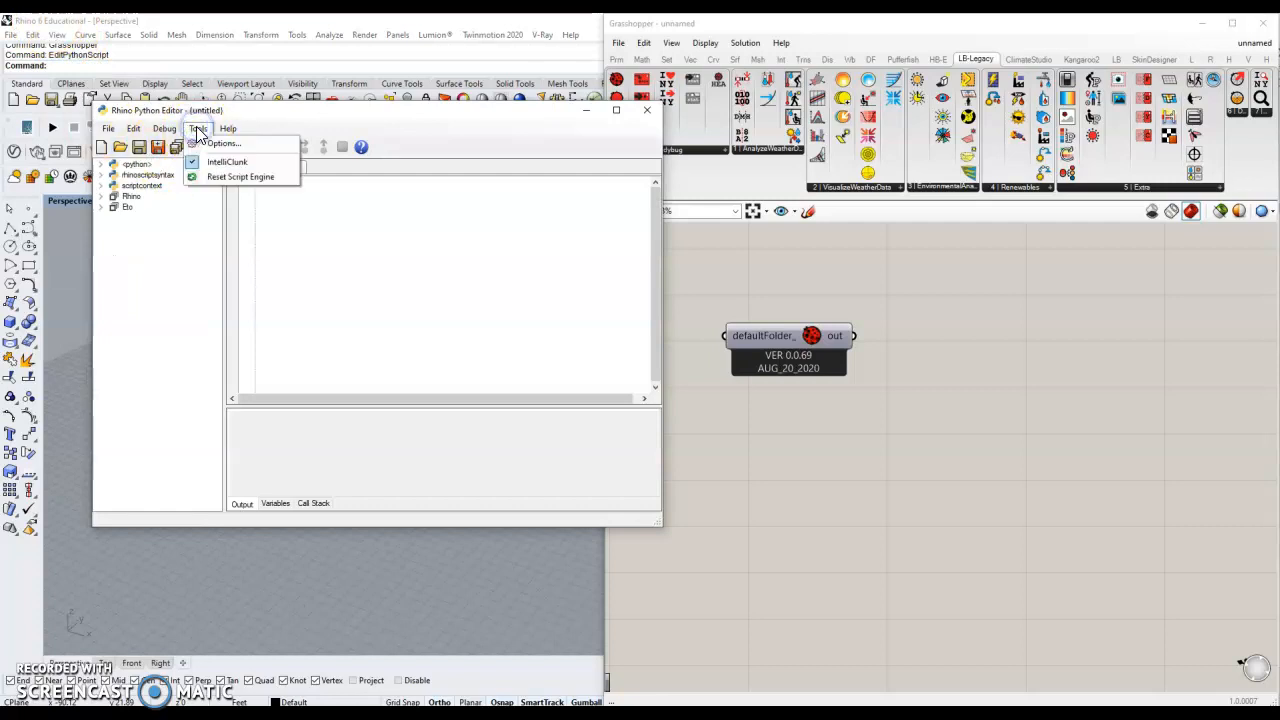
left_click(208, 145)
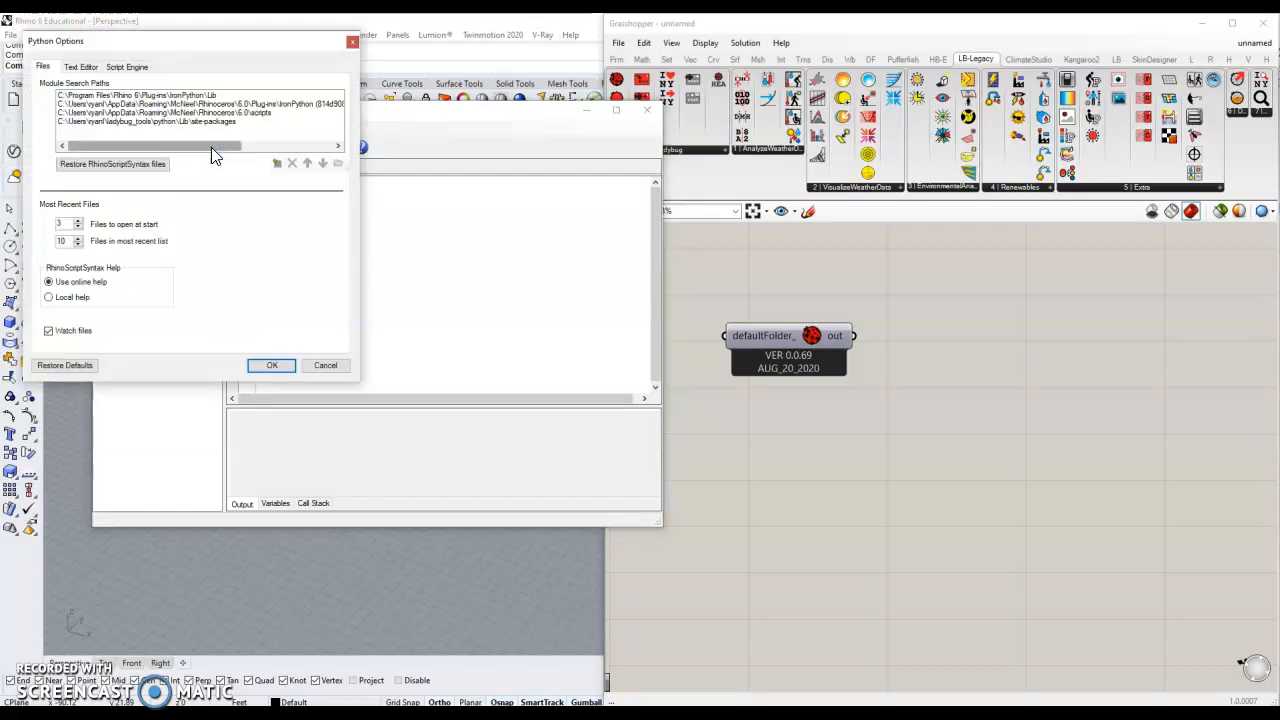
left_click(158, 121)
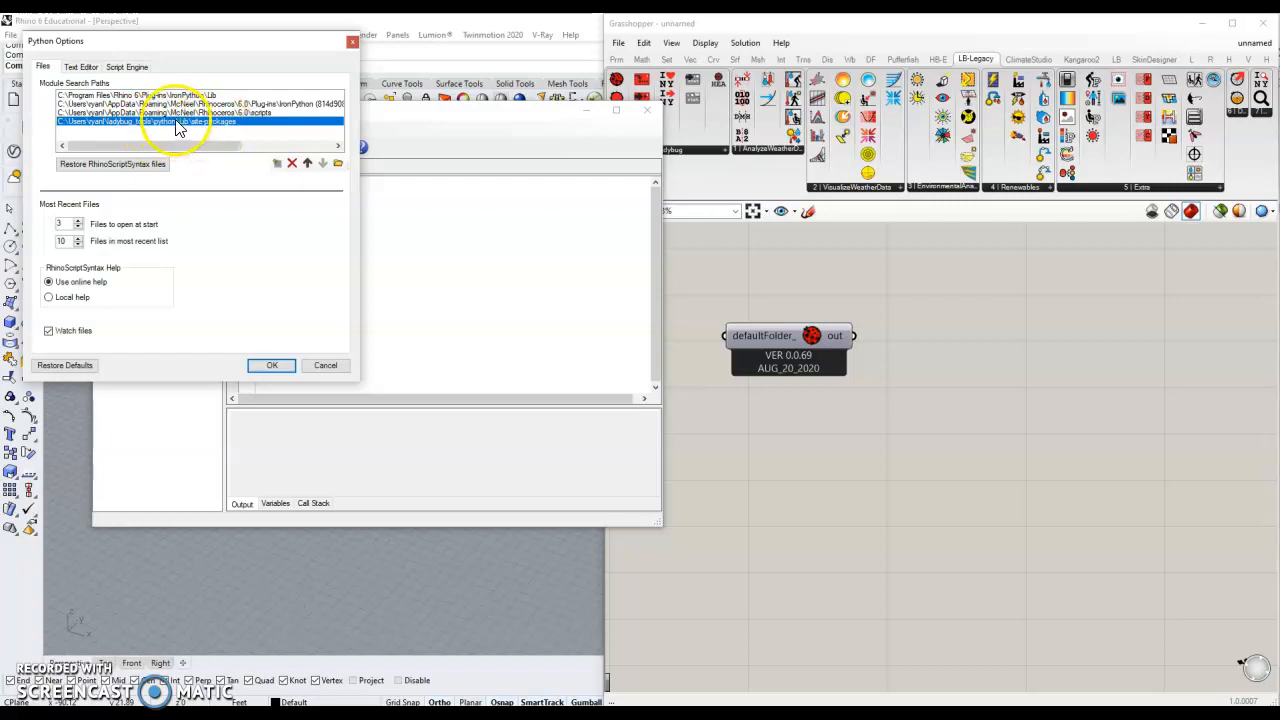
- Browse the user profile folder for a module search path to add, and cancel the folder selection and the Python options
left_click(278, 165)
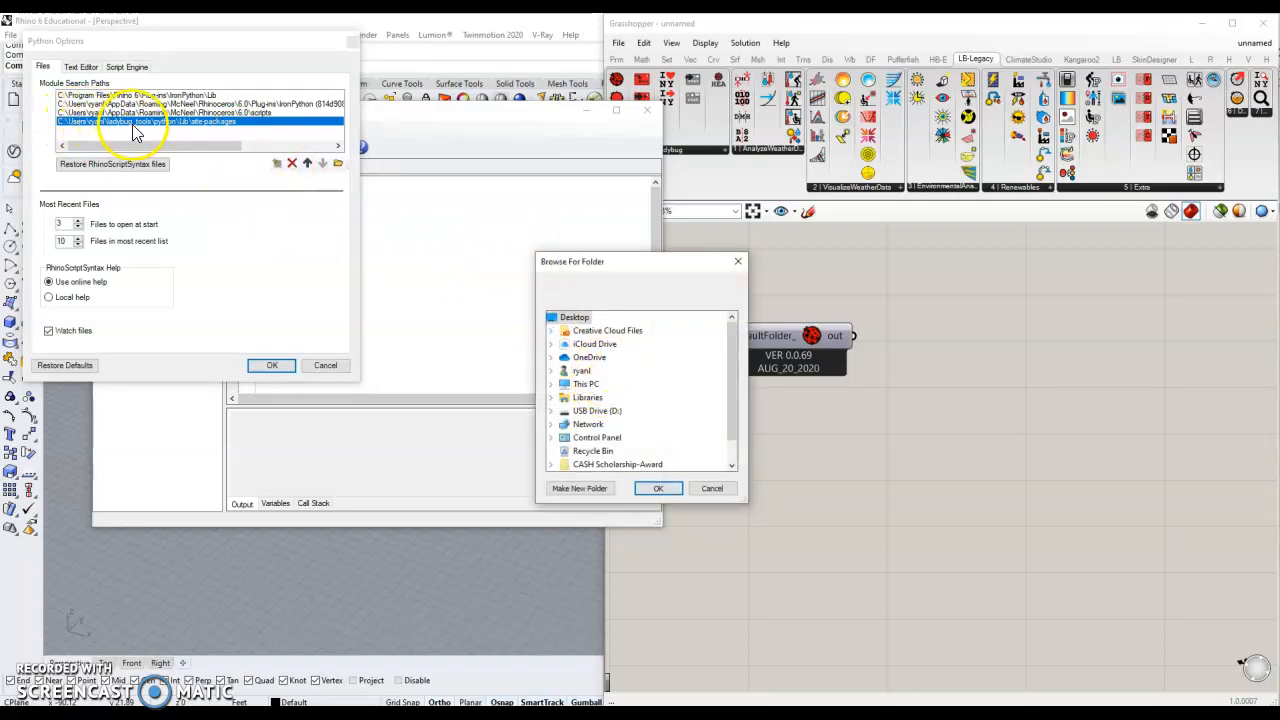
scroll(608, 362, "down", 1)
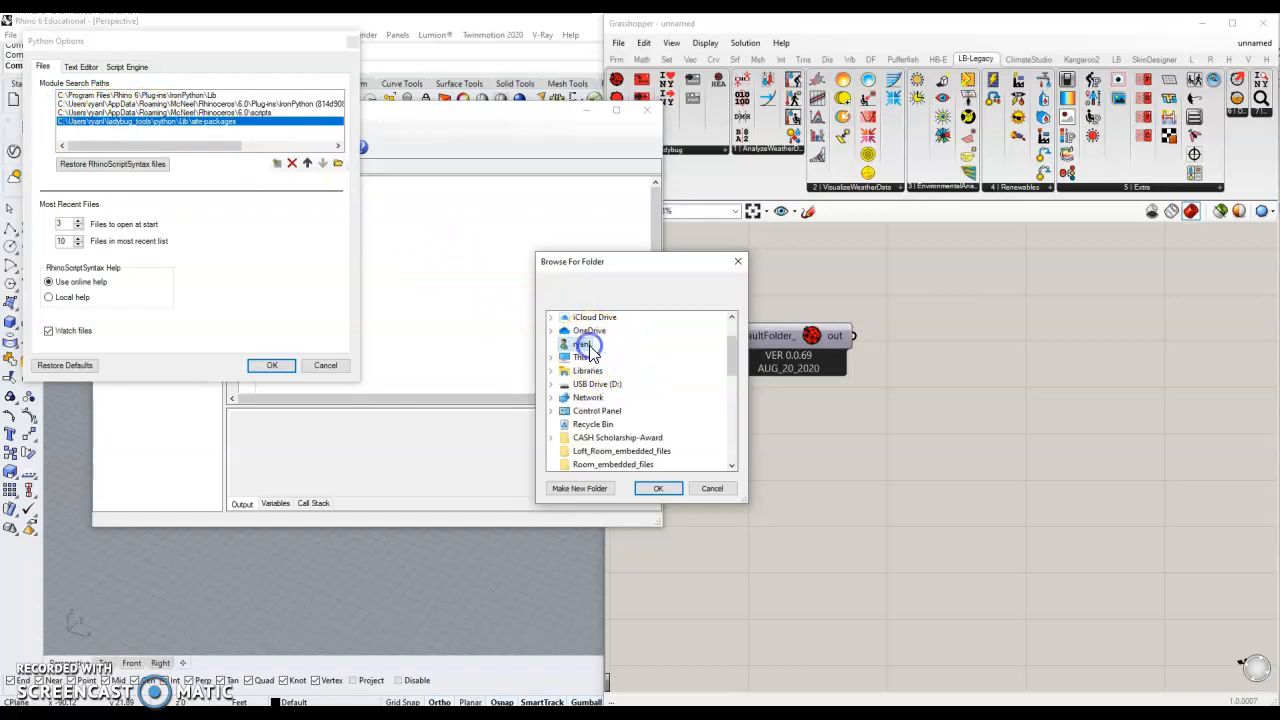
double_click(583, 343)
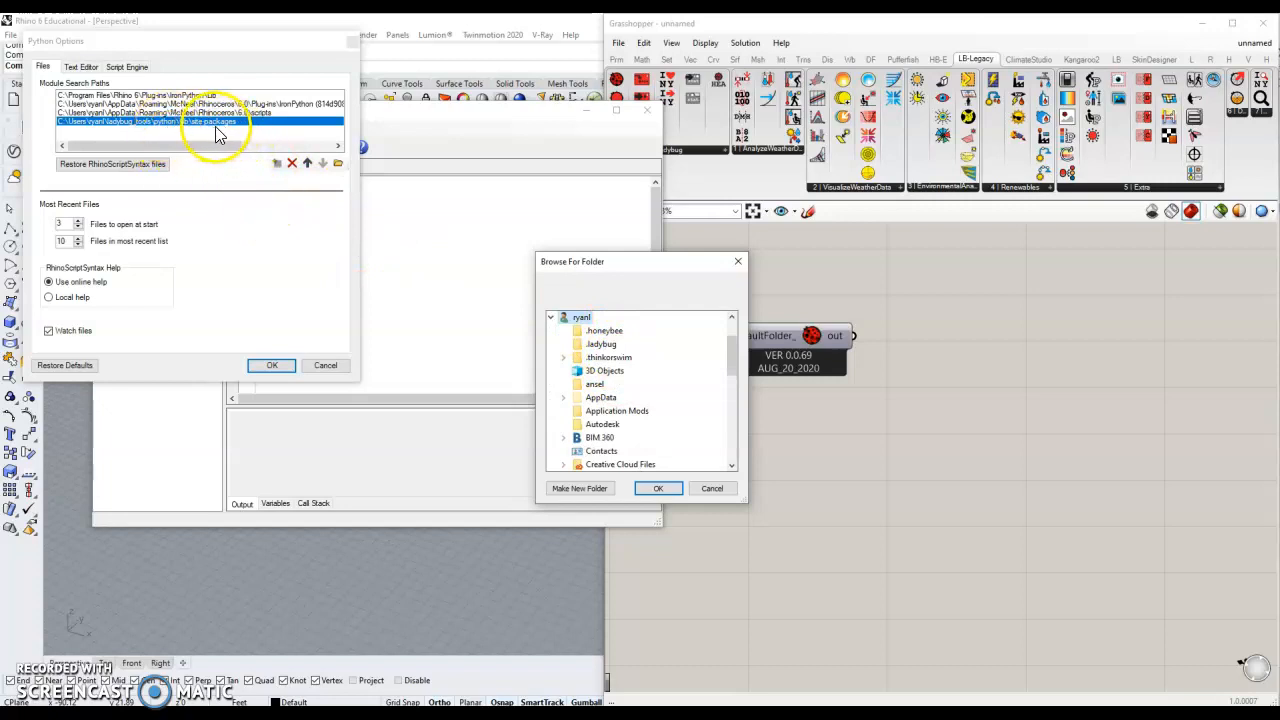
scroll(563, 420, "down", 10)
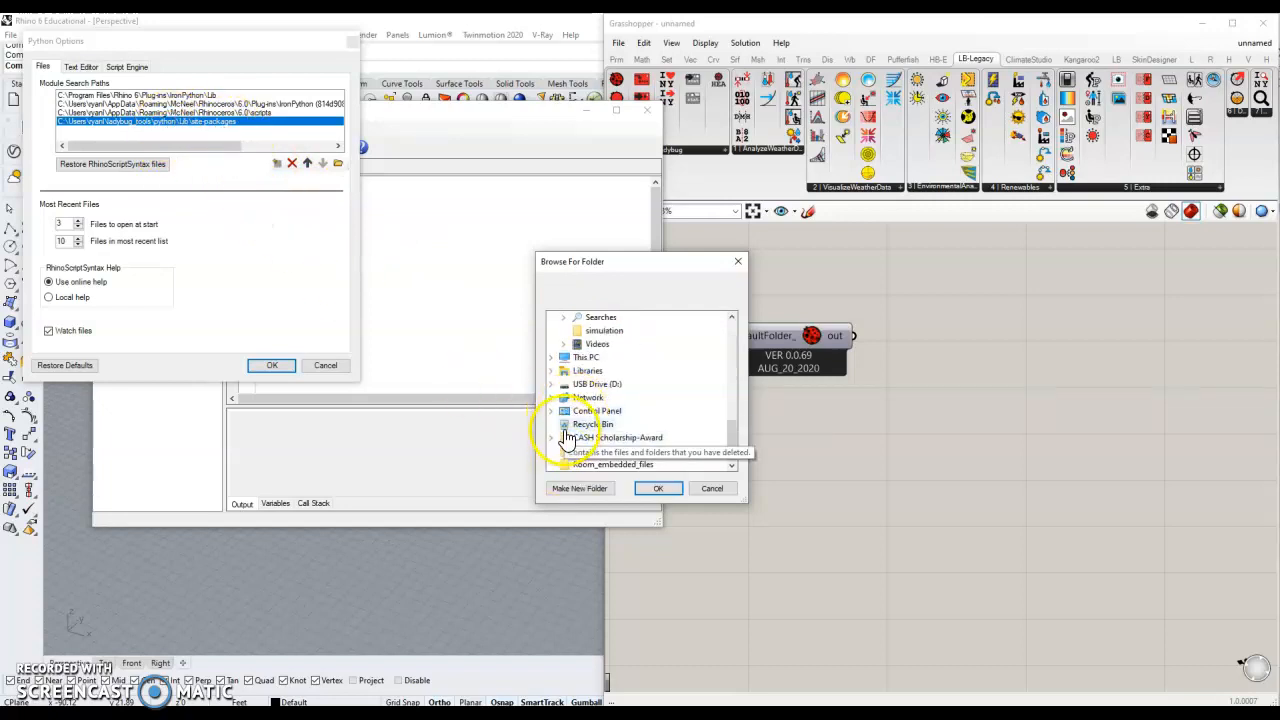
left_click(713, 489)
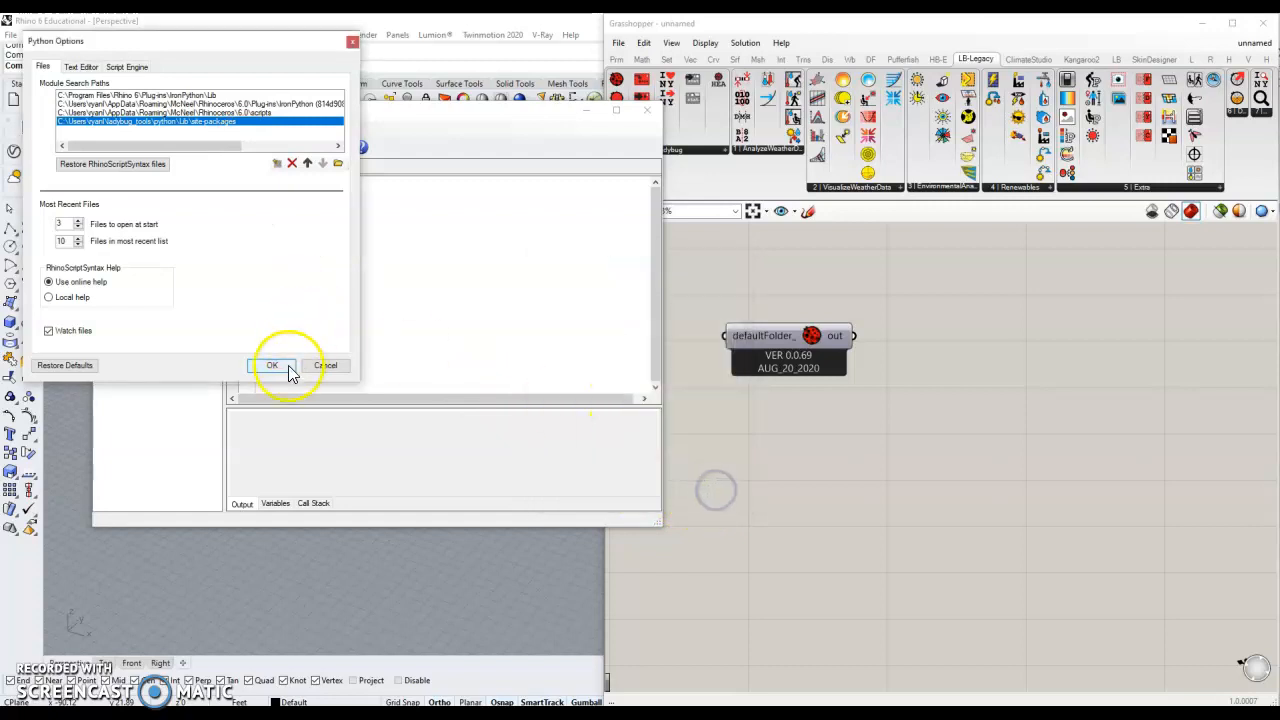
left_click(320, 365)
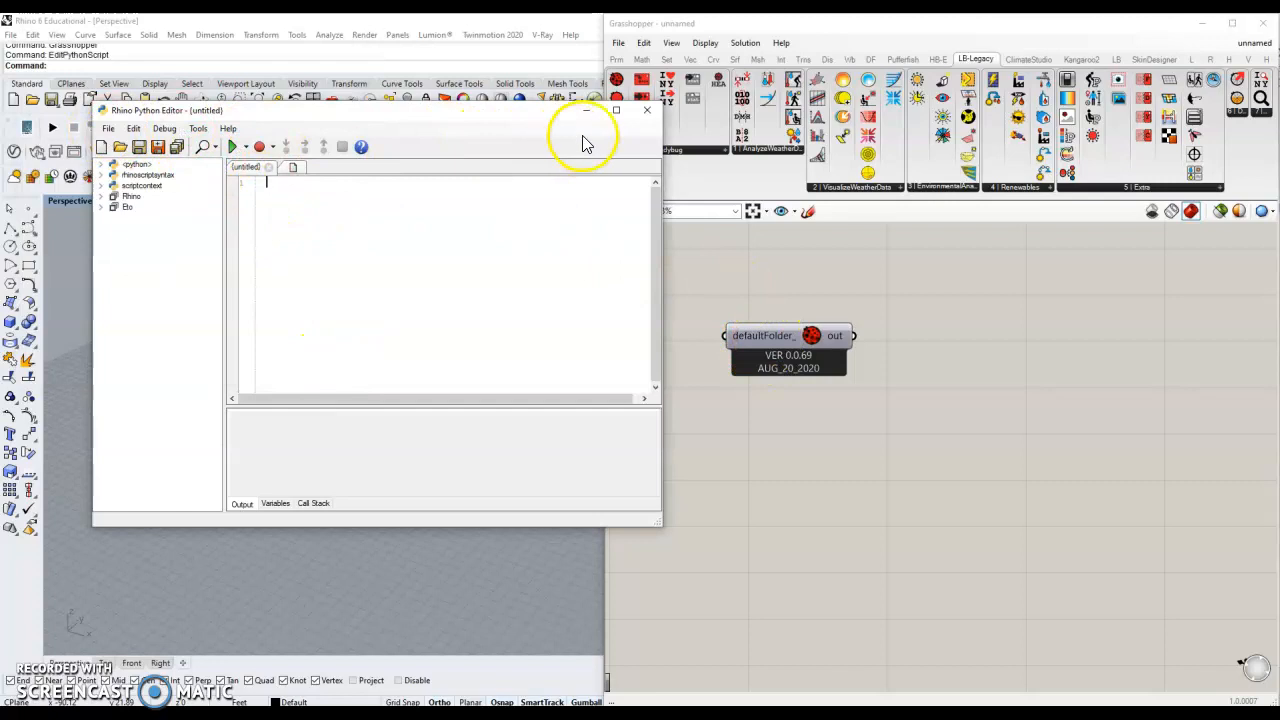
- Close the Python editor and delete the Ladybug_Ladybug component from the Grasshopper canvas
left_click(645, 122)
left_click(777, 334)
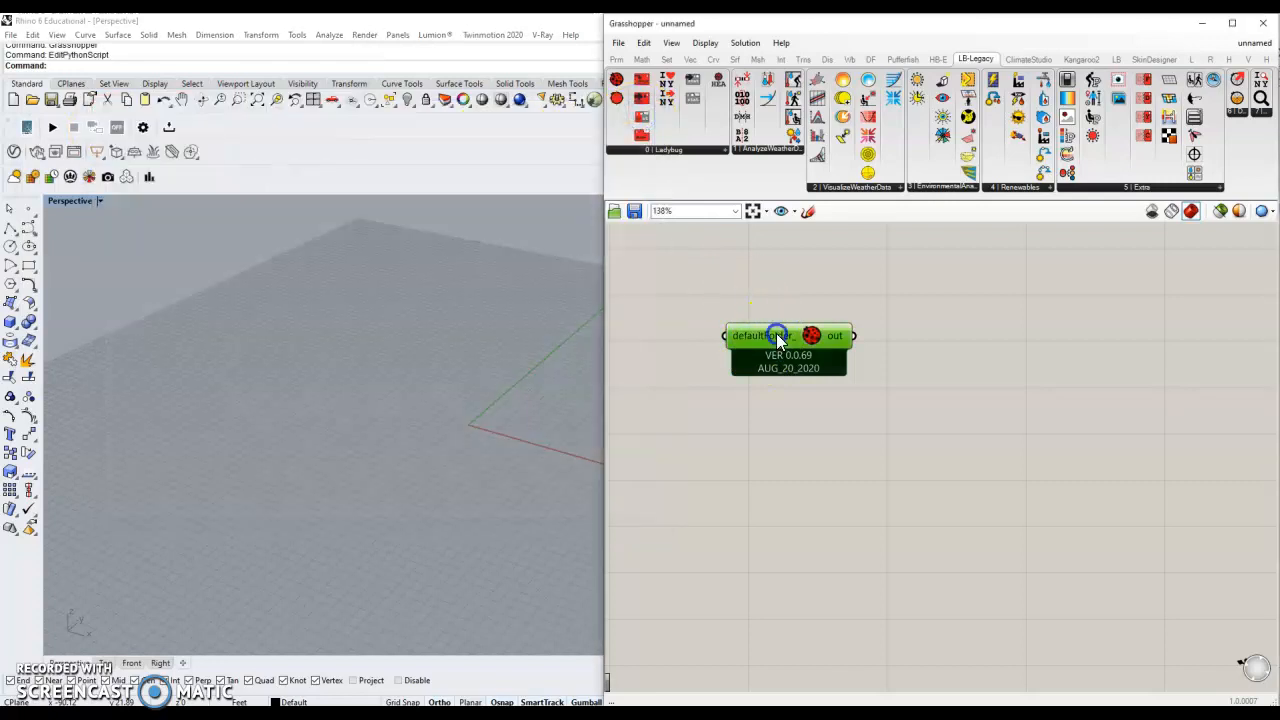
key("Delete")
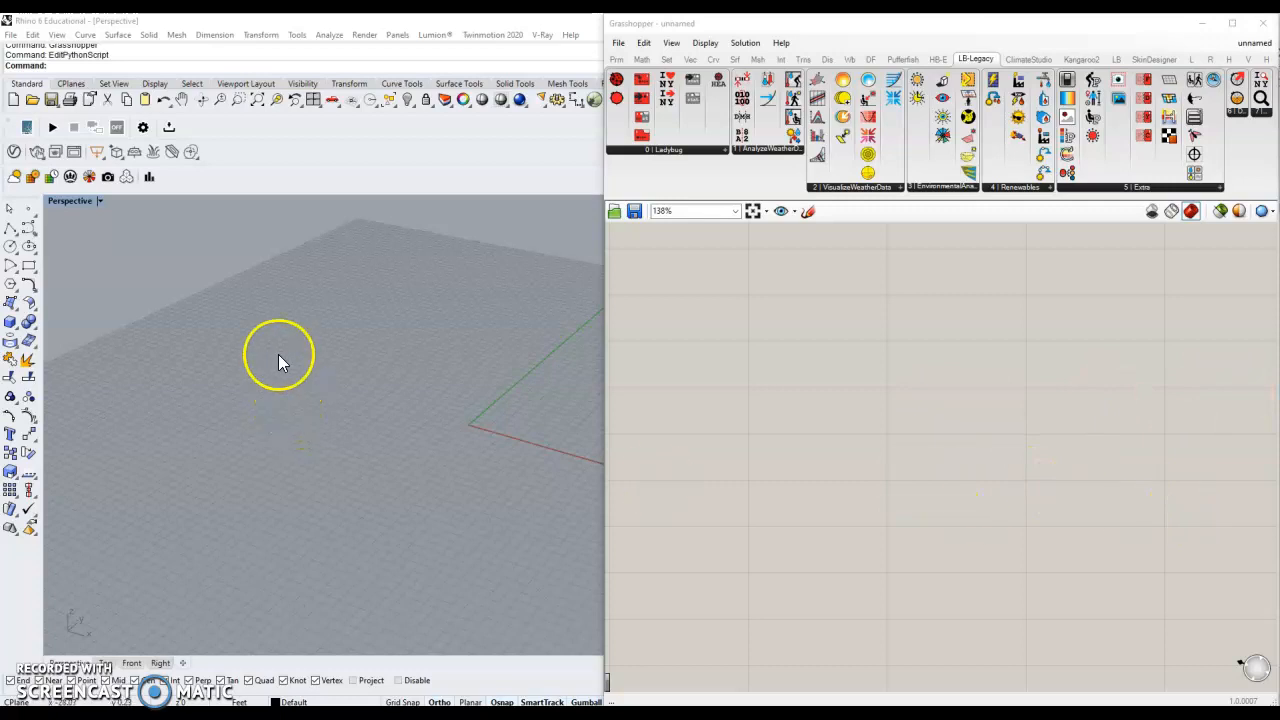
- Draw a roughly cubic box on the ground in the Perspective viewport and set the display mode to Shaded
left_click(11, 323)
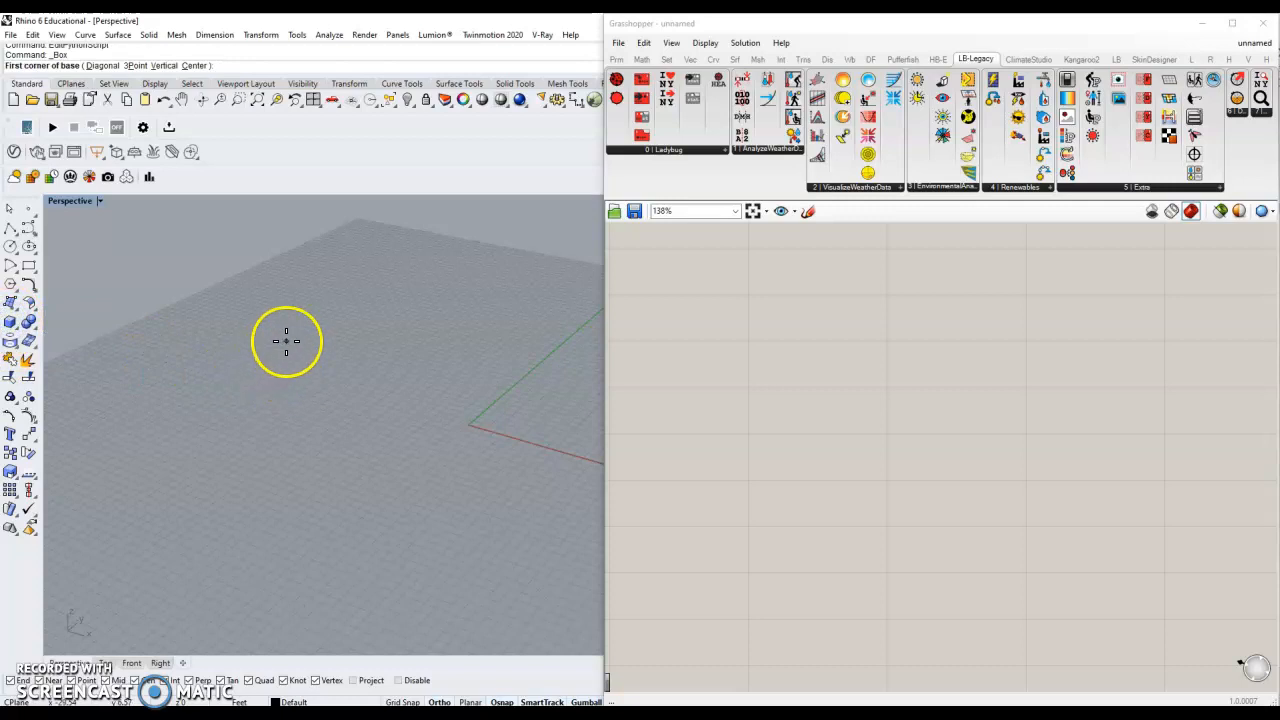
left_click(283, 343)
left_click(310, 426)
left_click(318, 296)
scroll(387, 400, "down", 3)
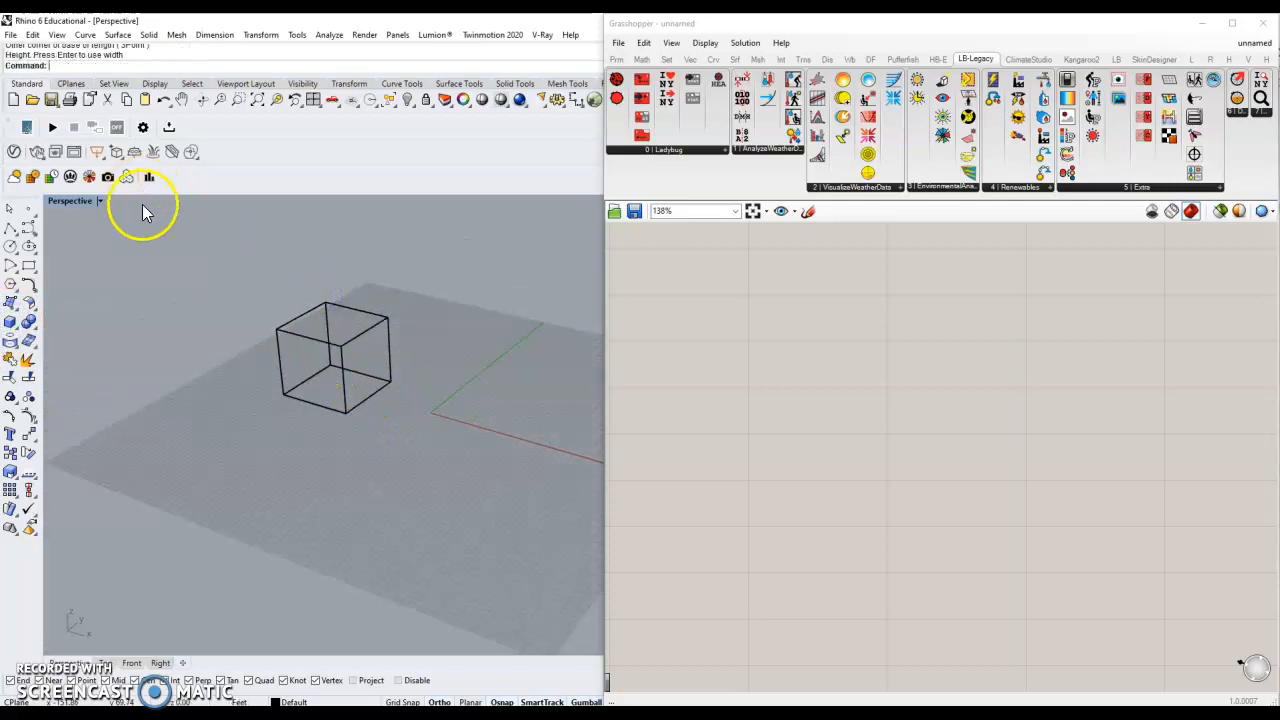
left_click(57, 35)
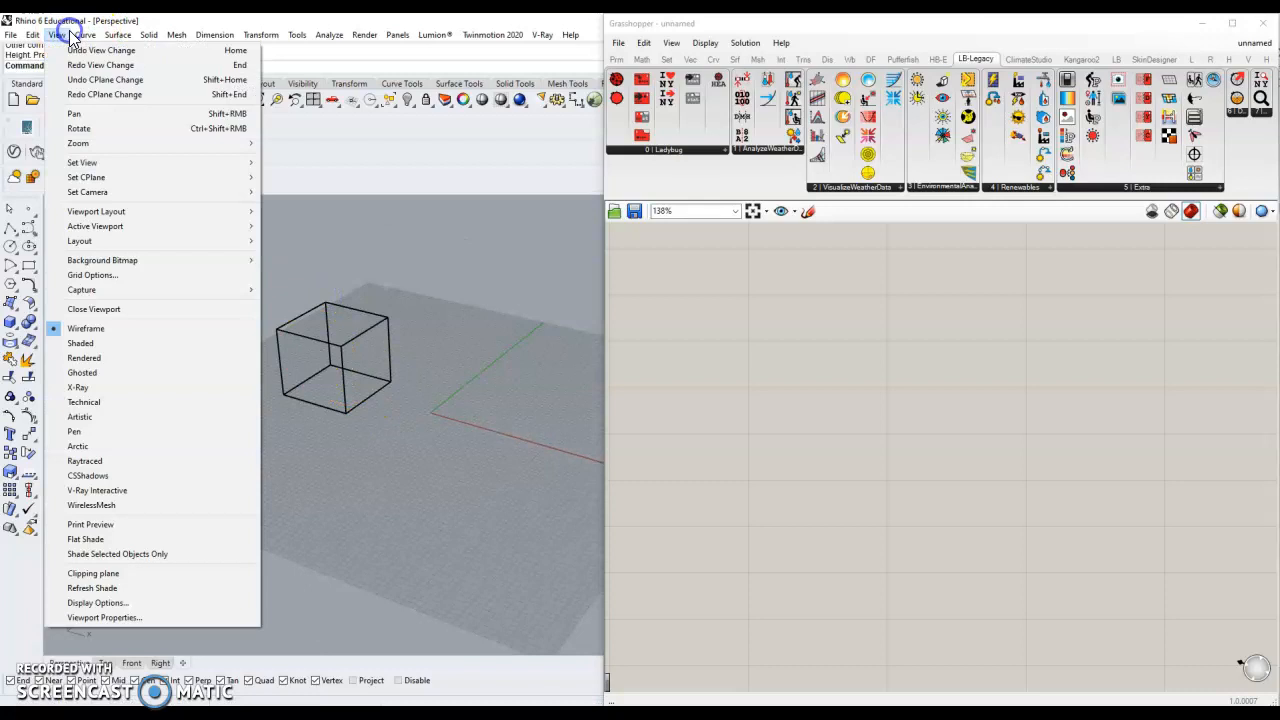
left_click(138, 344)
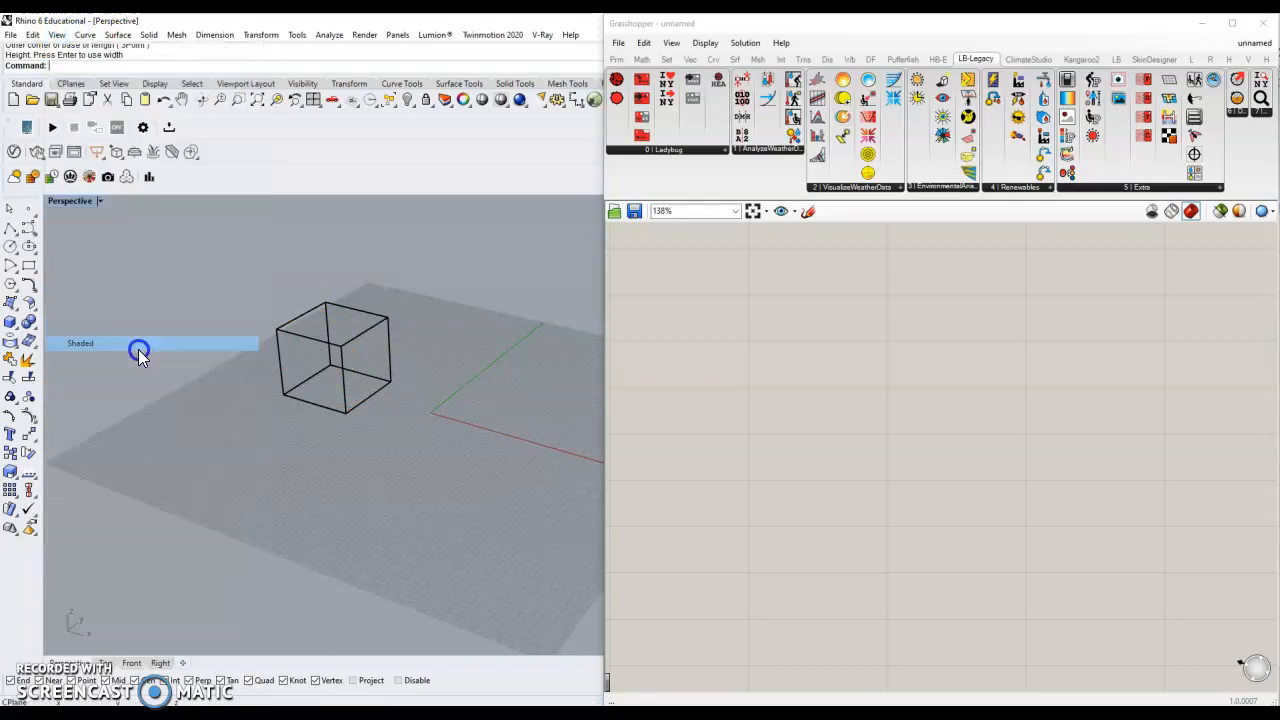
- Draw a large rectangle on the ground plane surrounding the box
left_click(29, 265)
left_click(275, 270)
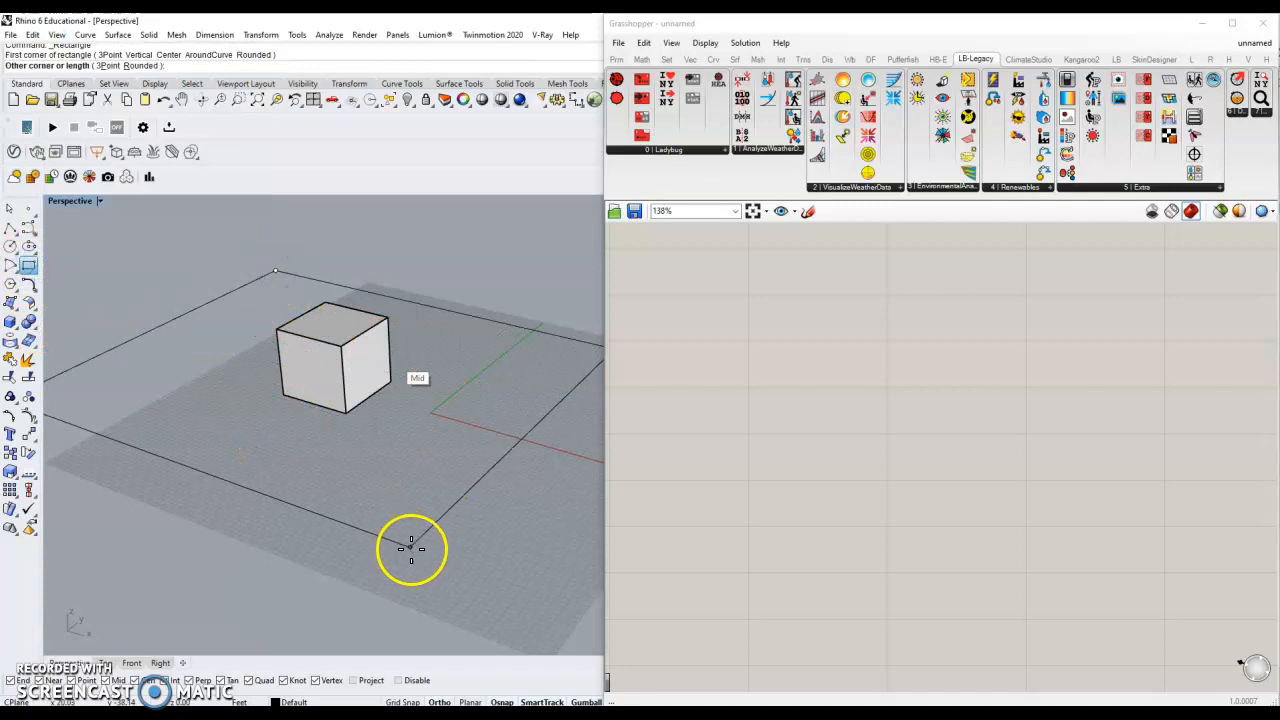
left_click(375, 628)
- Create a planar surface from the large rectangle around the box with the PlanarSrf command
left_click(419, 592)
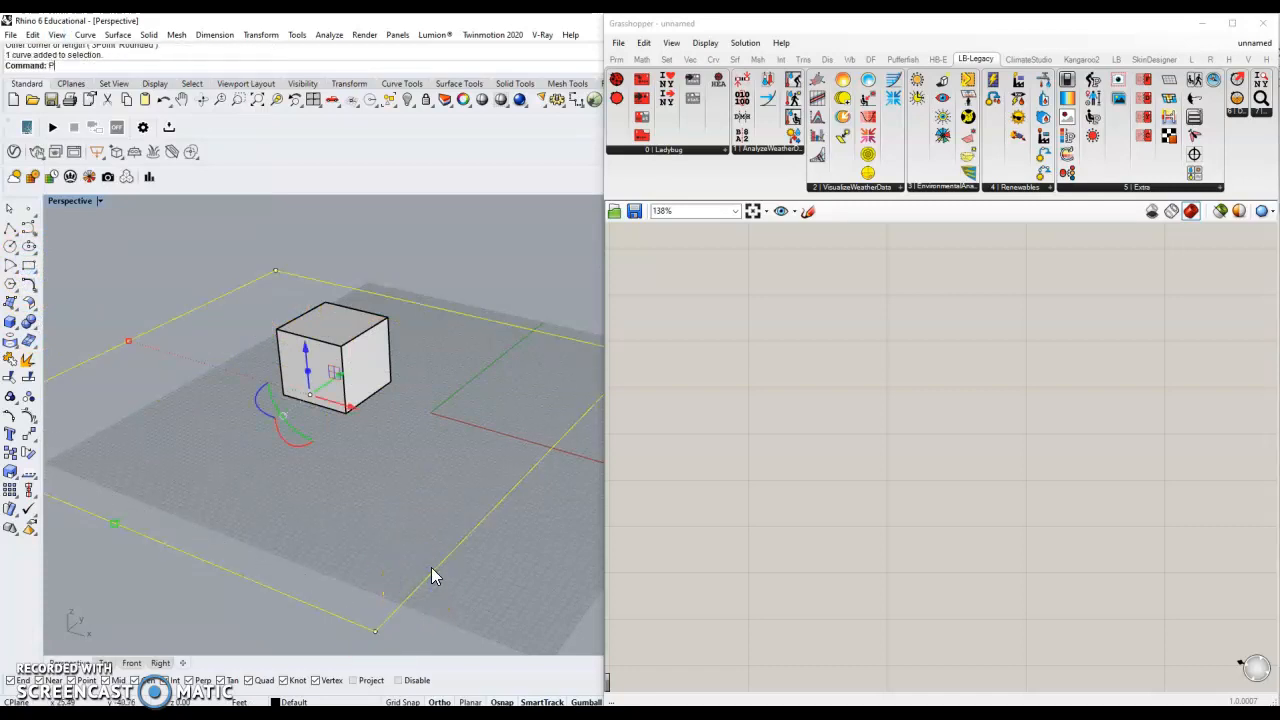
type("PlanarSrf")
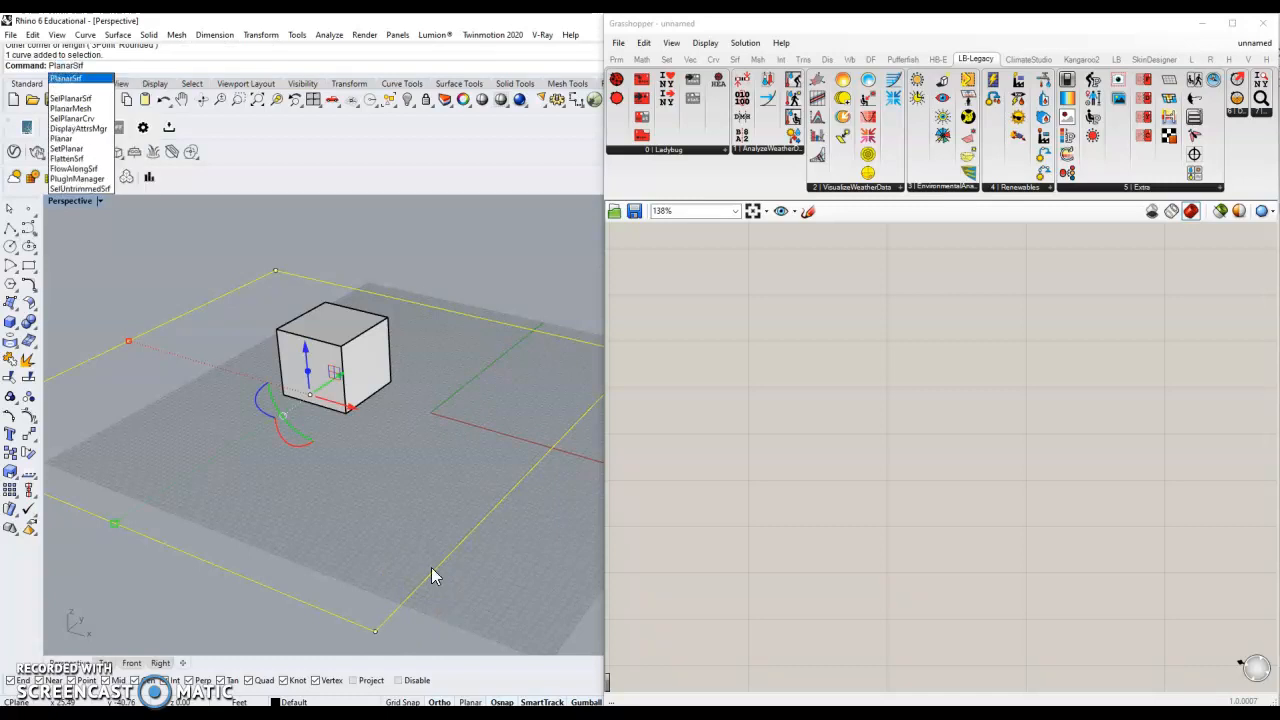
key("Return")
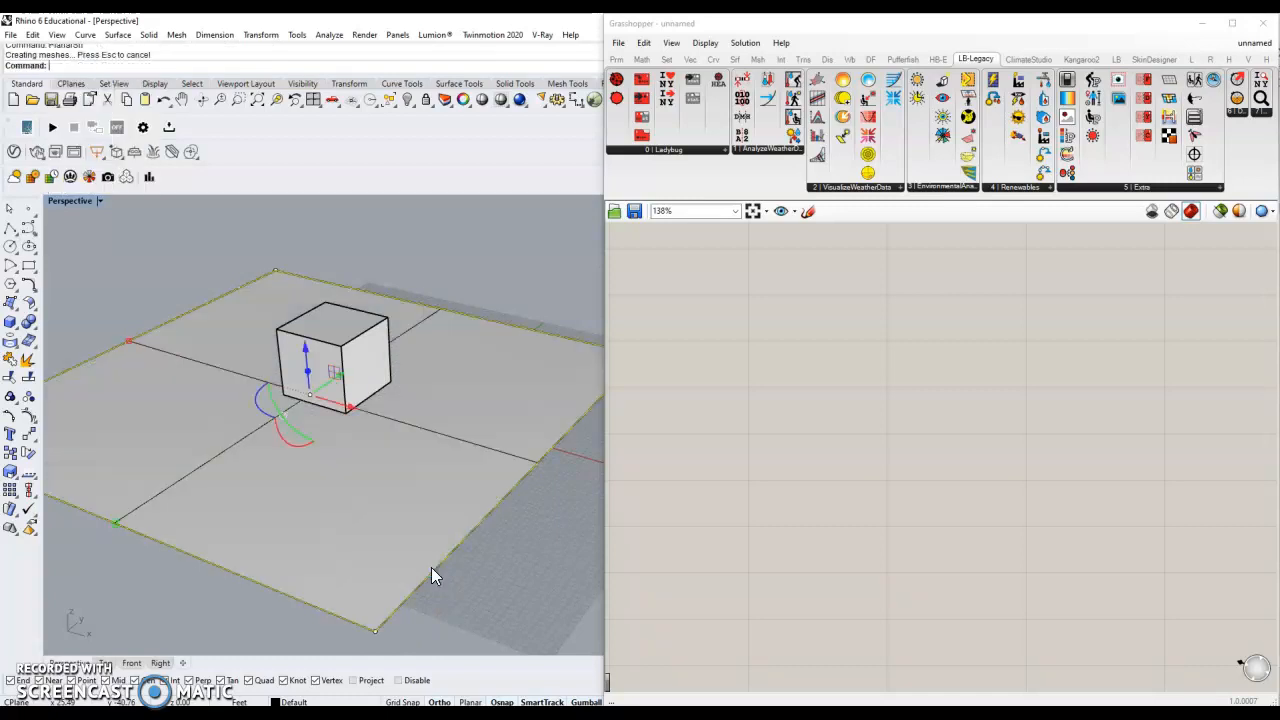
left_click(482, 308)
scroll(423, 349, "down", 3)
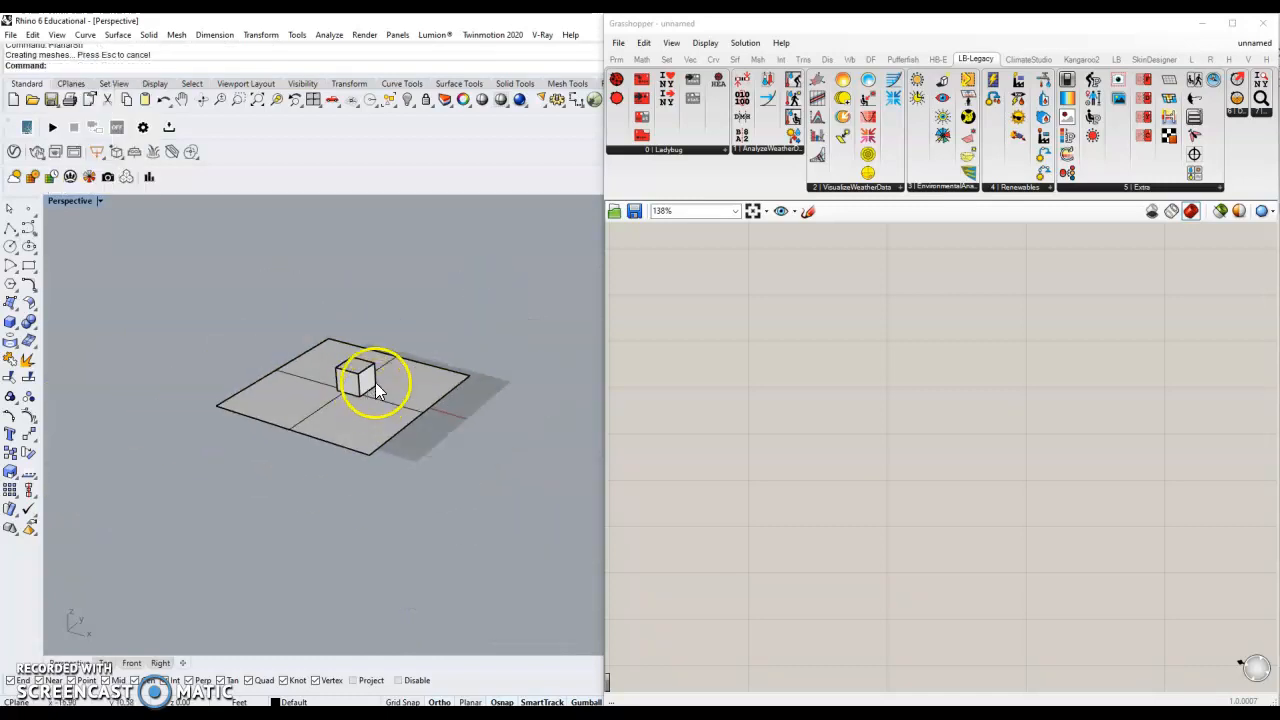
scroll(375, 391, "up", 3)
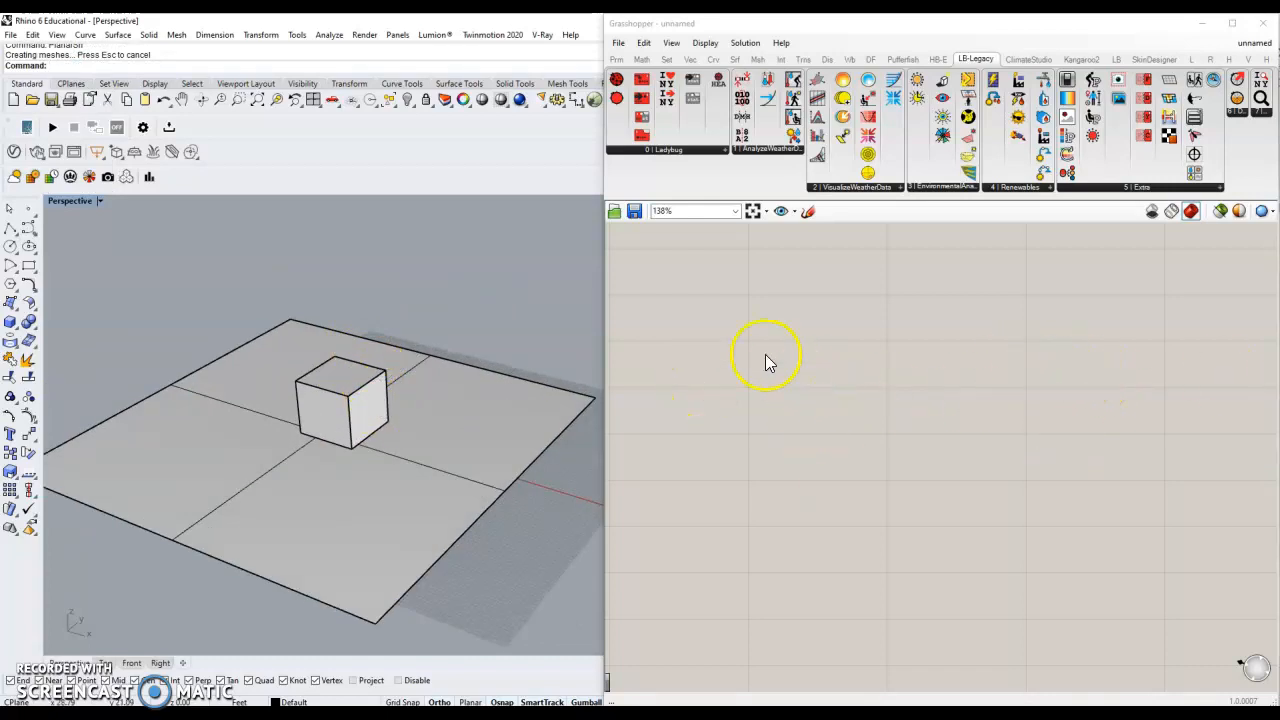
- Add an LB EPWmap component to the empty Grasshopper canvas
double_click(809, 397)
left_click(766, 294)
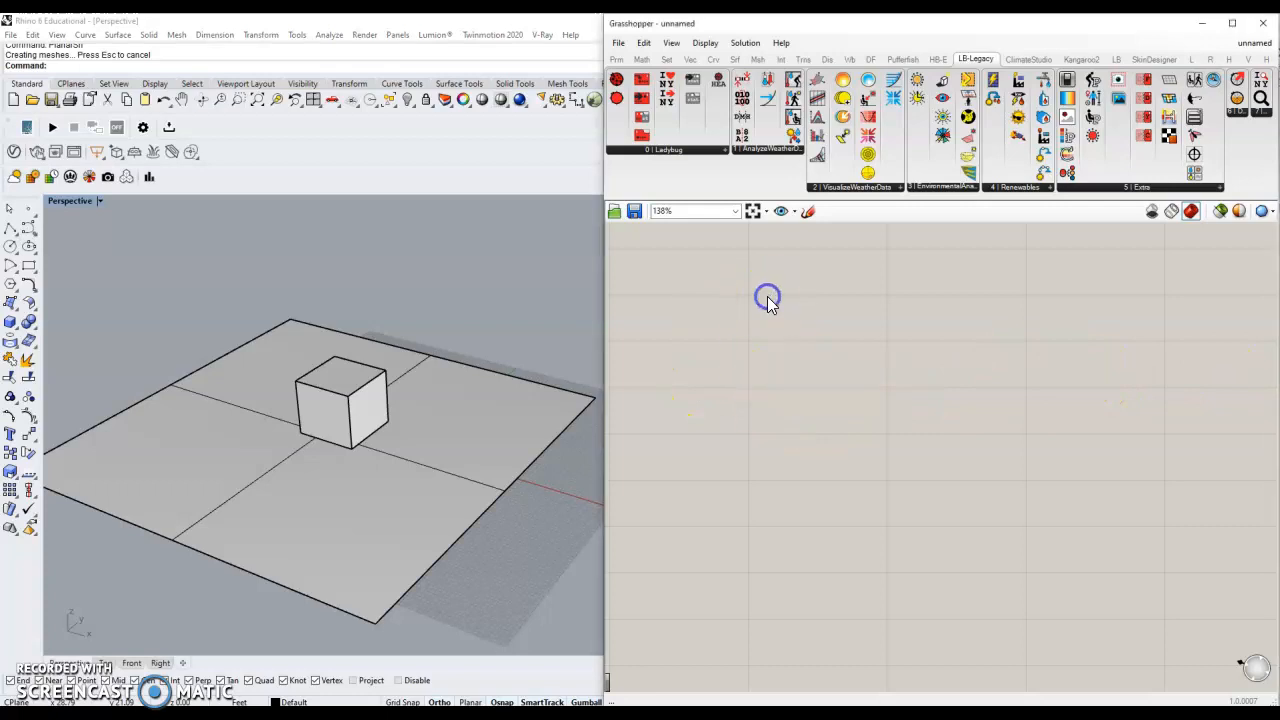
double_click(833, 389)
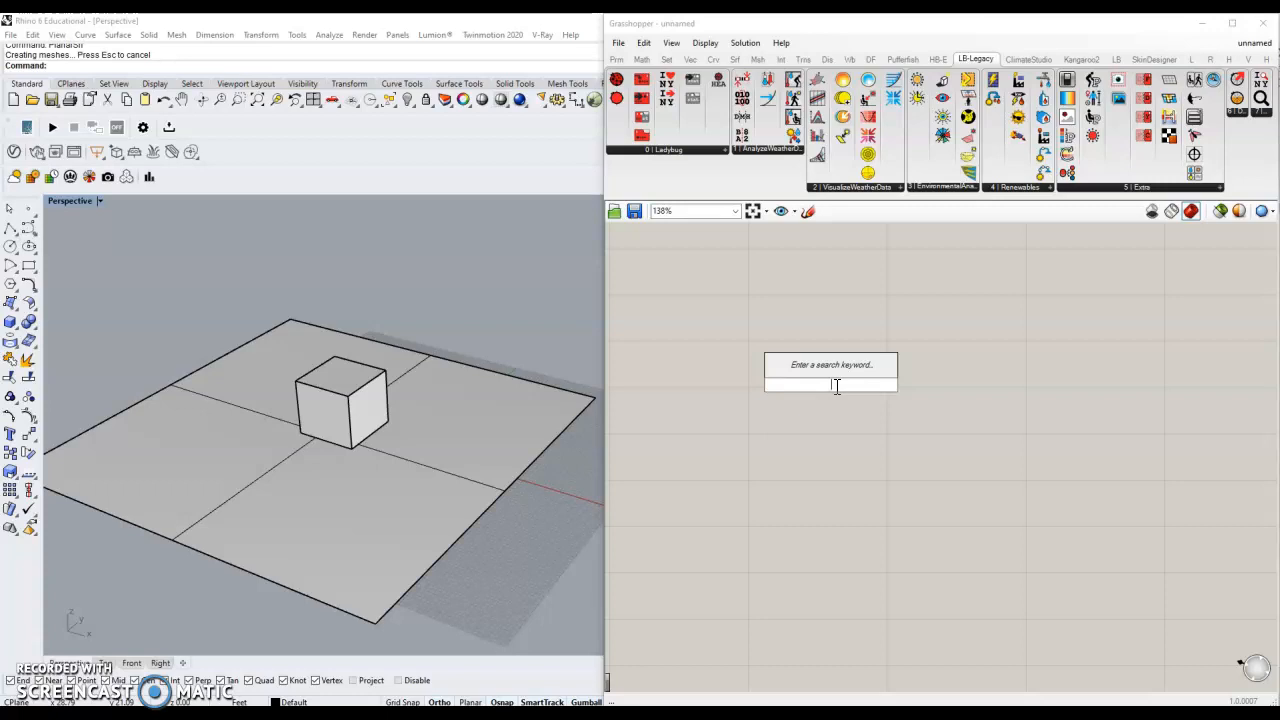
type("EE")
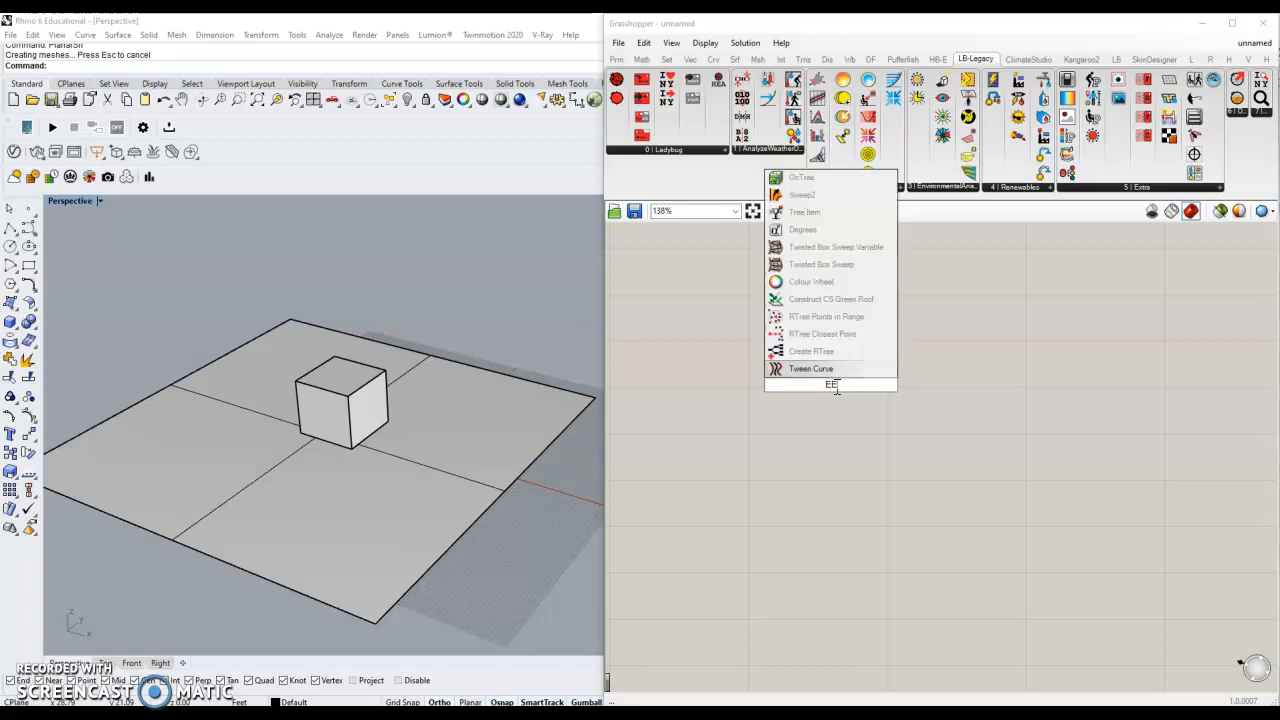
key("BackSpace")
type("PW")
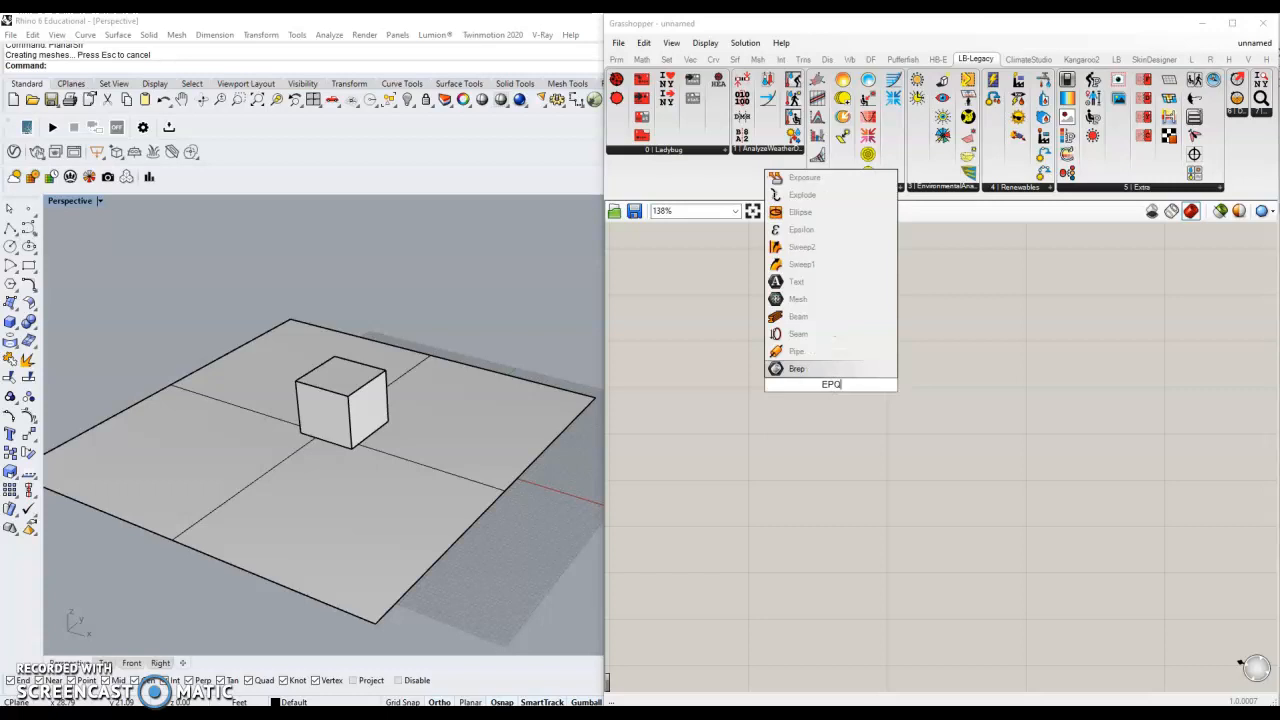
type("MAP")
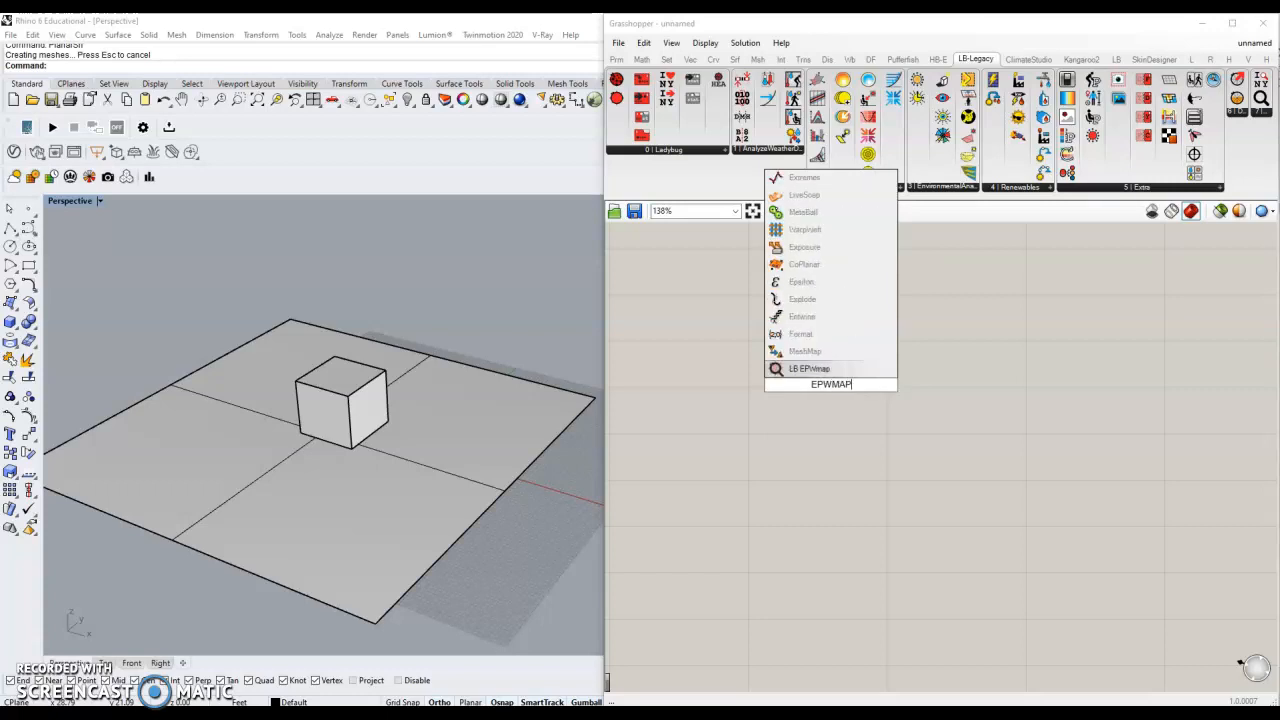
key("Return")
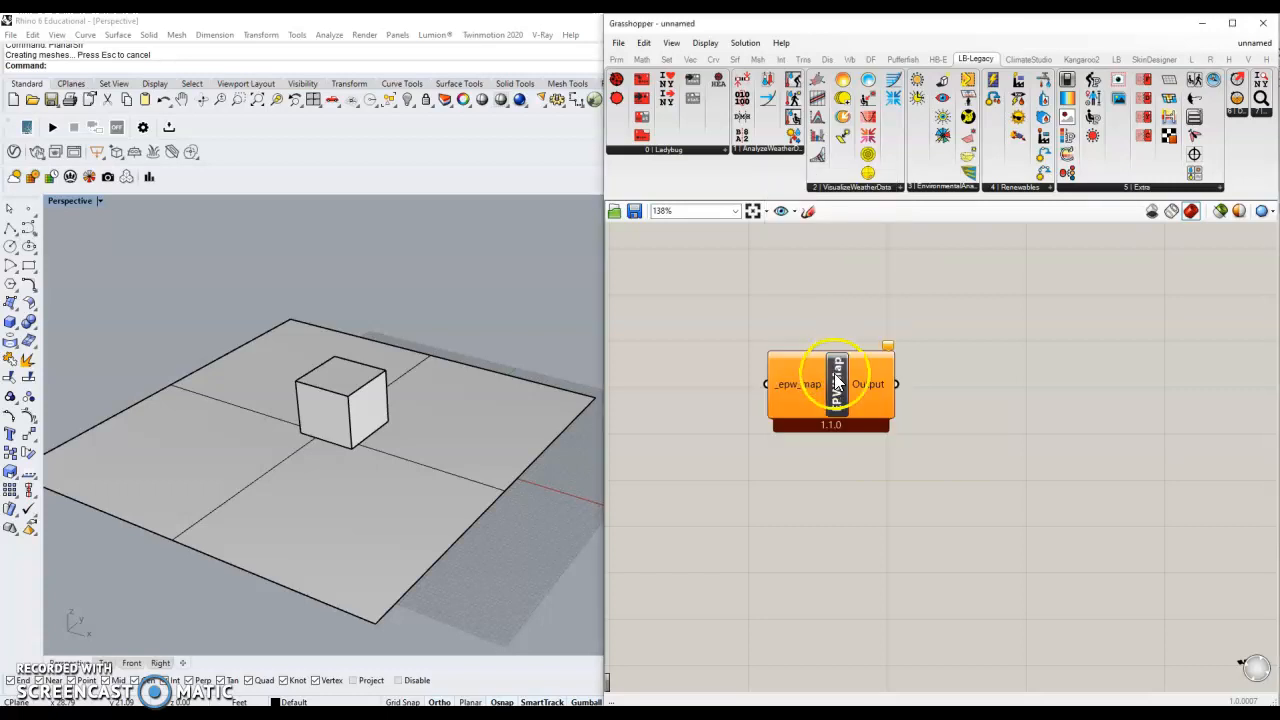
- Add a Boolean Toggle, connect it to the _epw_map input of EPWMap, and set it to True
left_click(755, 428)
double_click(755, 428)
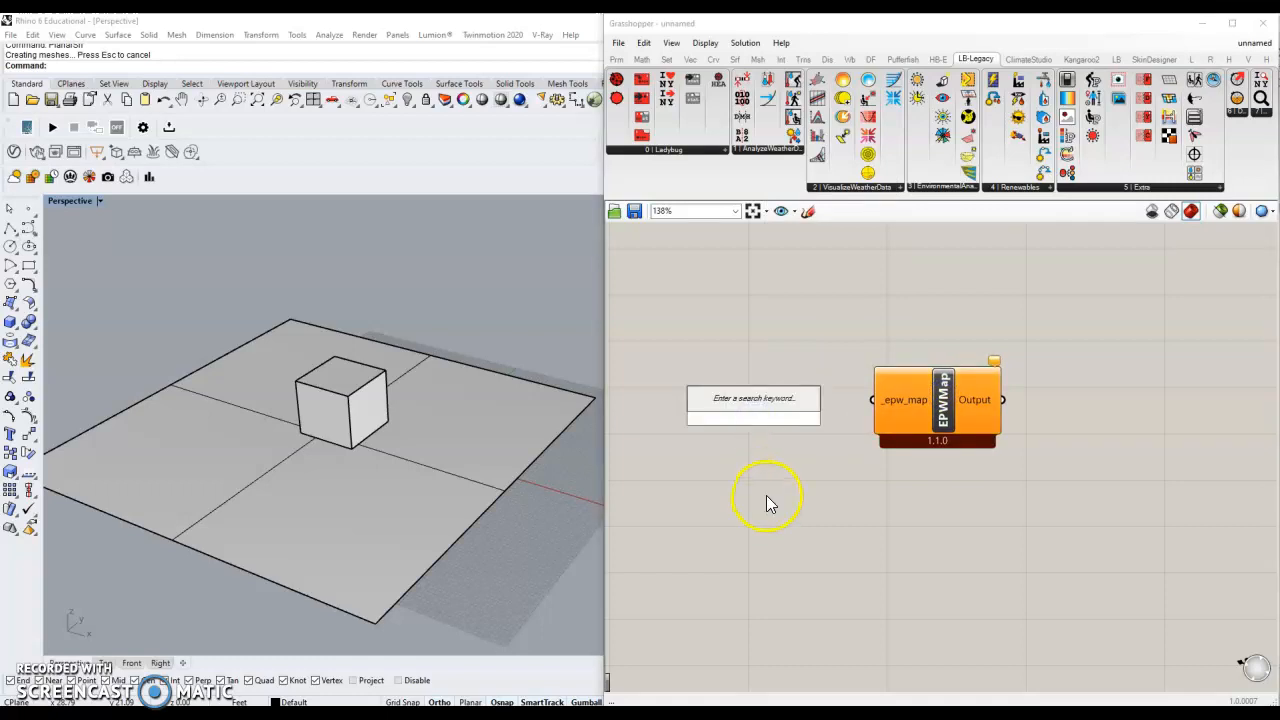
type("boolean")
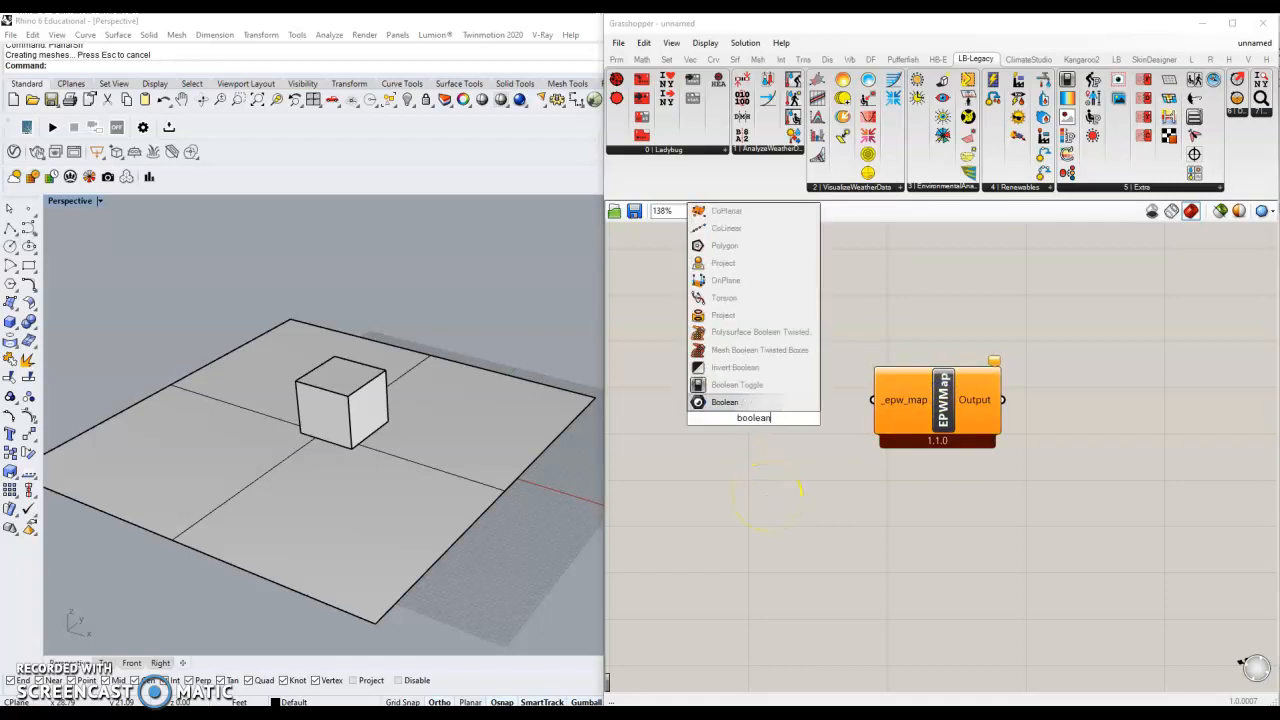
key("Return")
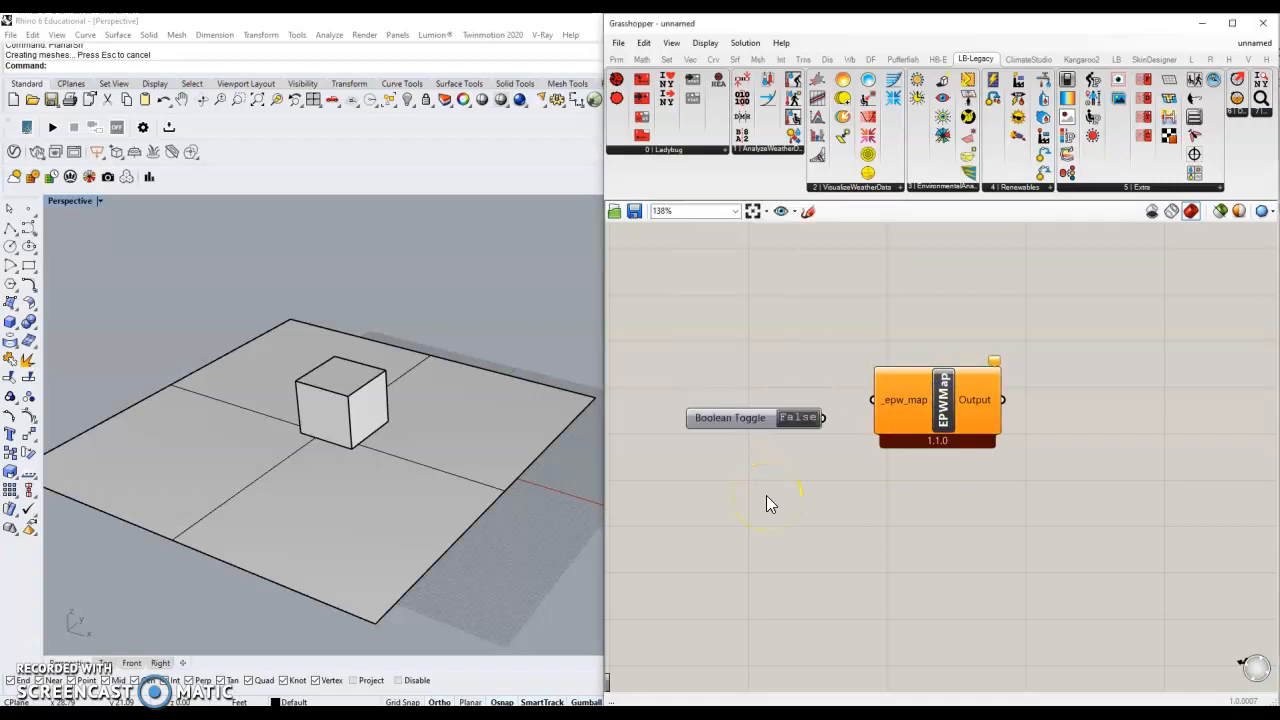
left_click_drag(828, 420, 872, 400)
left_click_drag(758, 417, 752, 400)
double_click(798, 400)
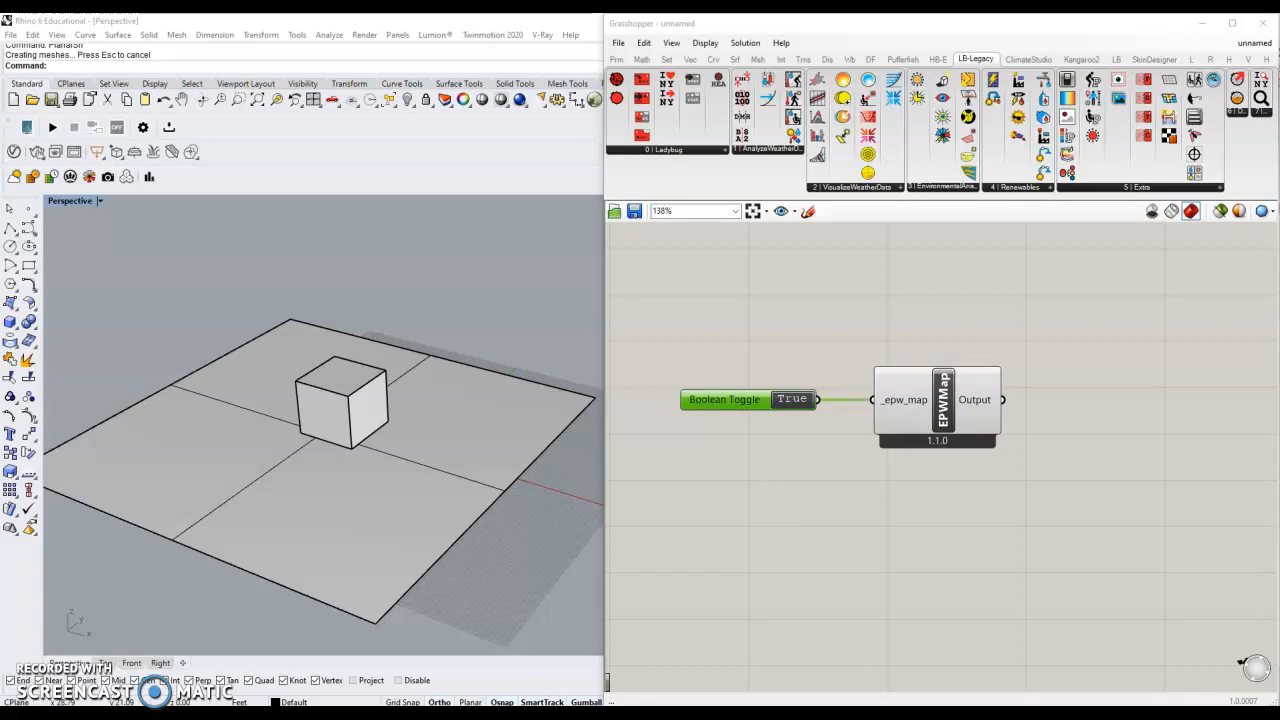
- Bring up the epwmap page in the browser and search the map for Los Angeles
left_click_drag(620, 274, 482, 16)
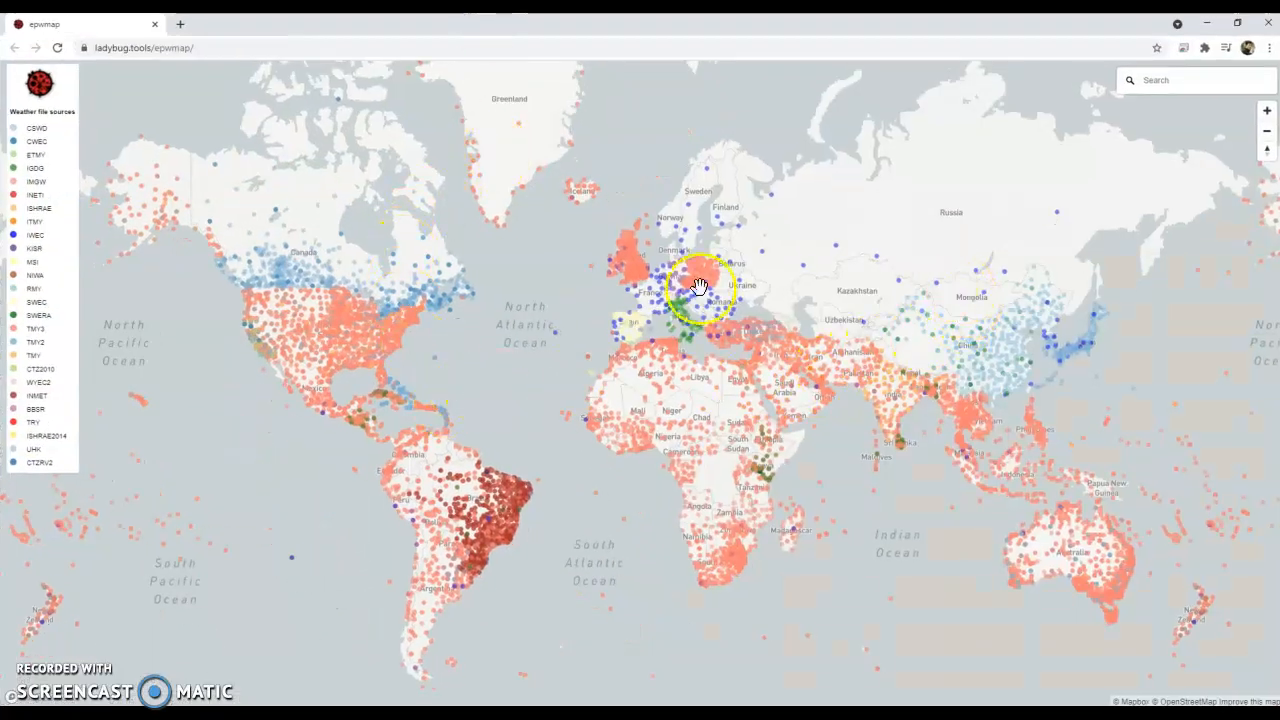
scroll(287, 325, "up", 2)
left_click(1212, 81)
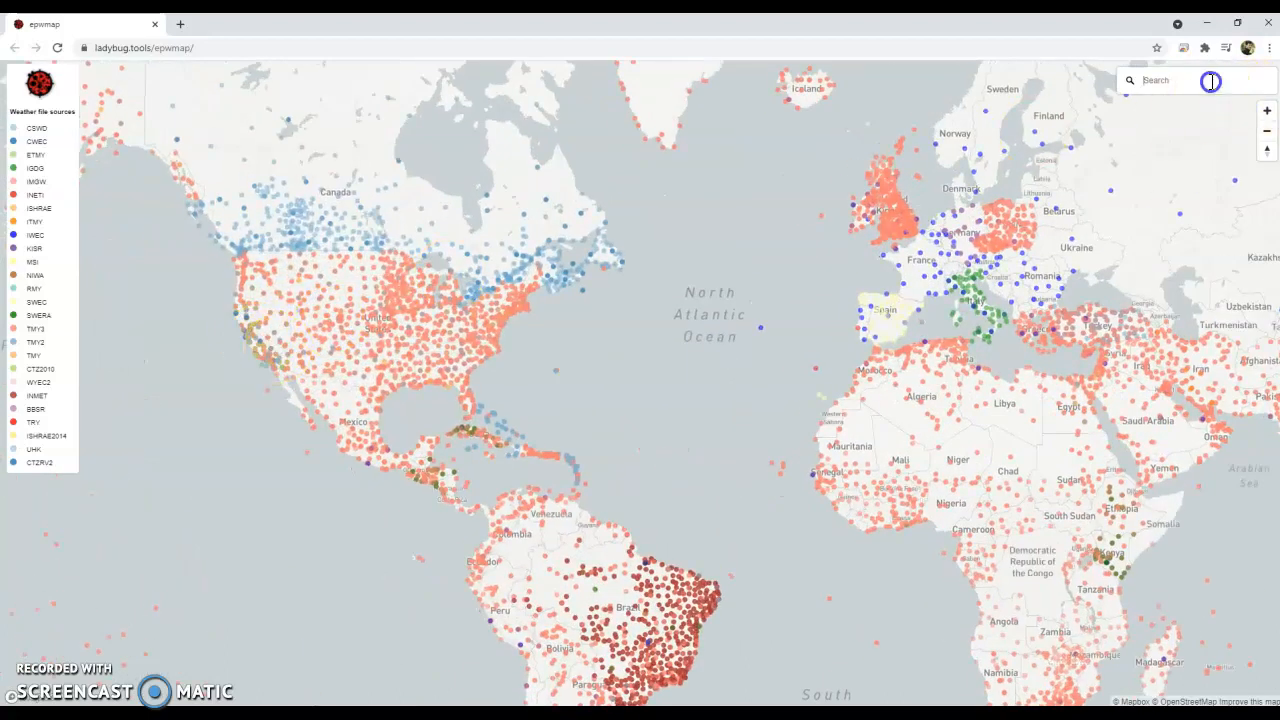
type("los angeles")
key("Return")
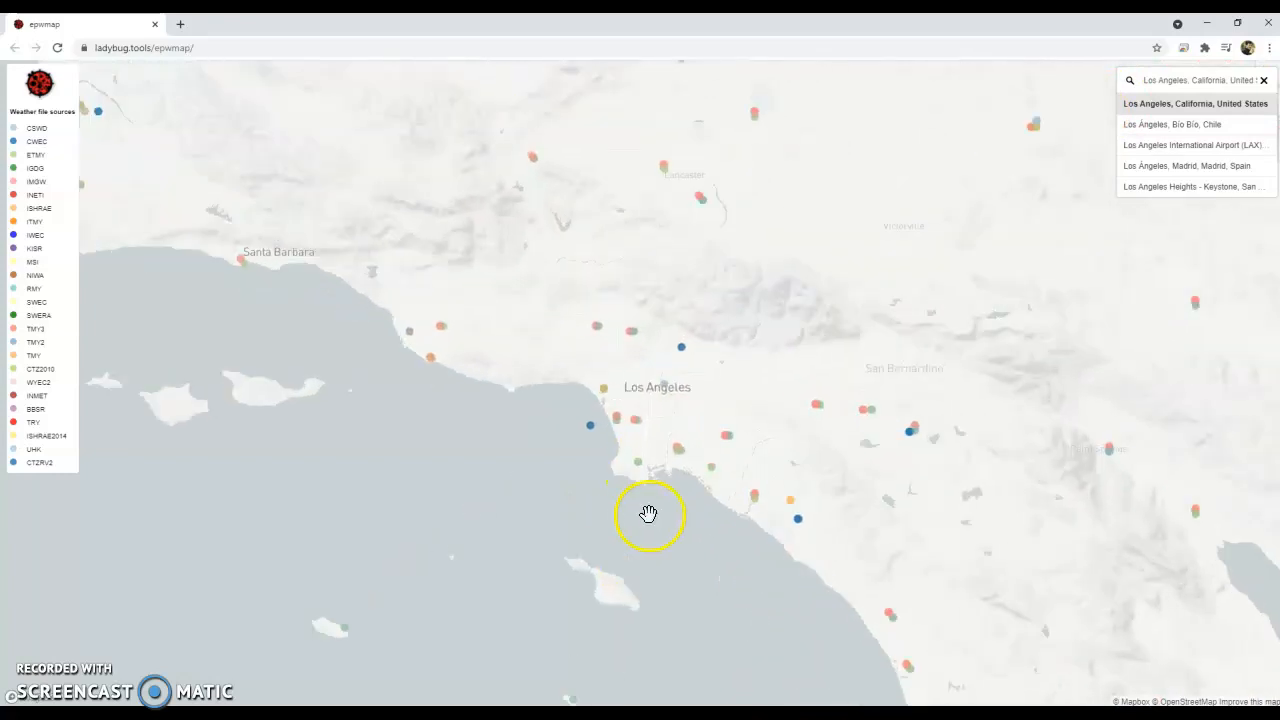
scroll(648, 514, "up", 5)
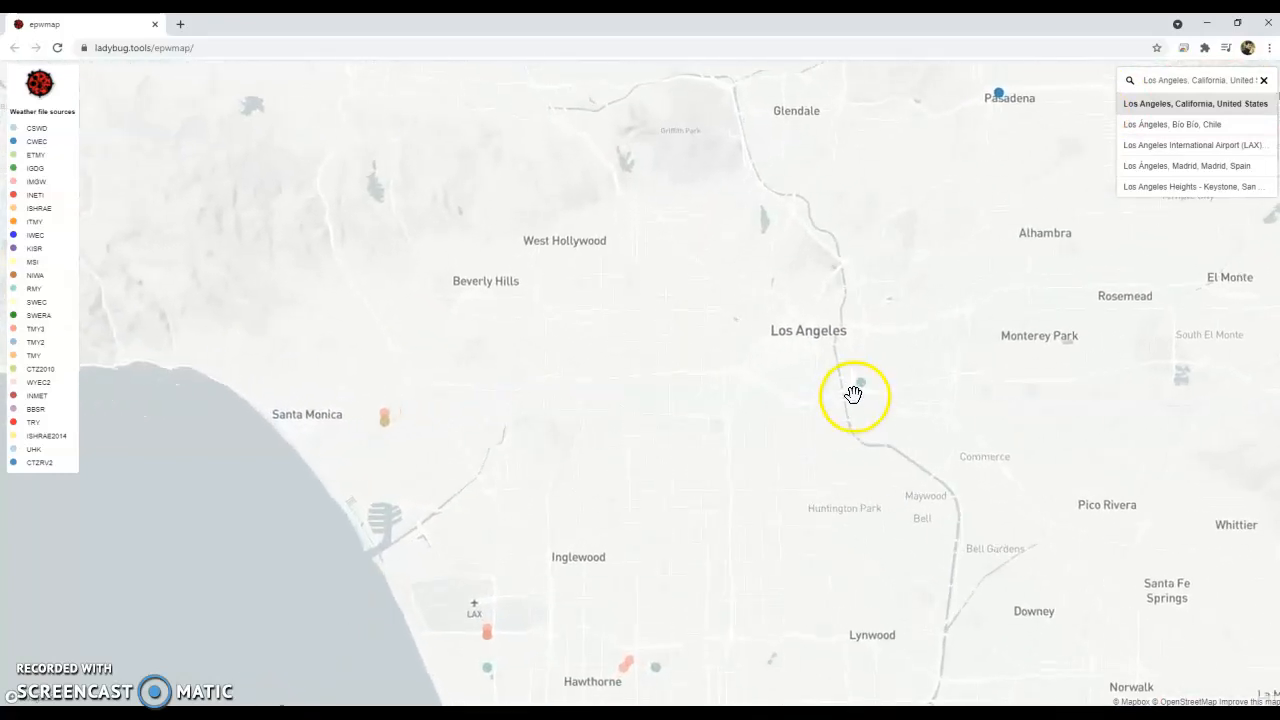
- Find the Torrance Muni AP CTZ2010 weather station south of Los Angeles and copy its weather file link to the clipboard
left_click(866, 386)
left_click_drag(794, 560, 803, 257)
left_click_drag(788, 530, 729, 334)
left_click(604, 482)
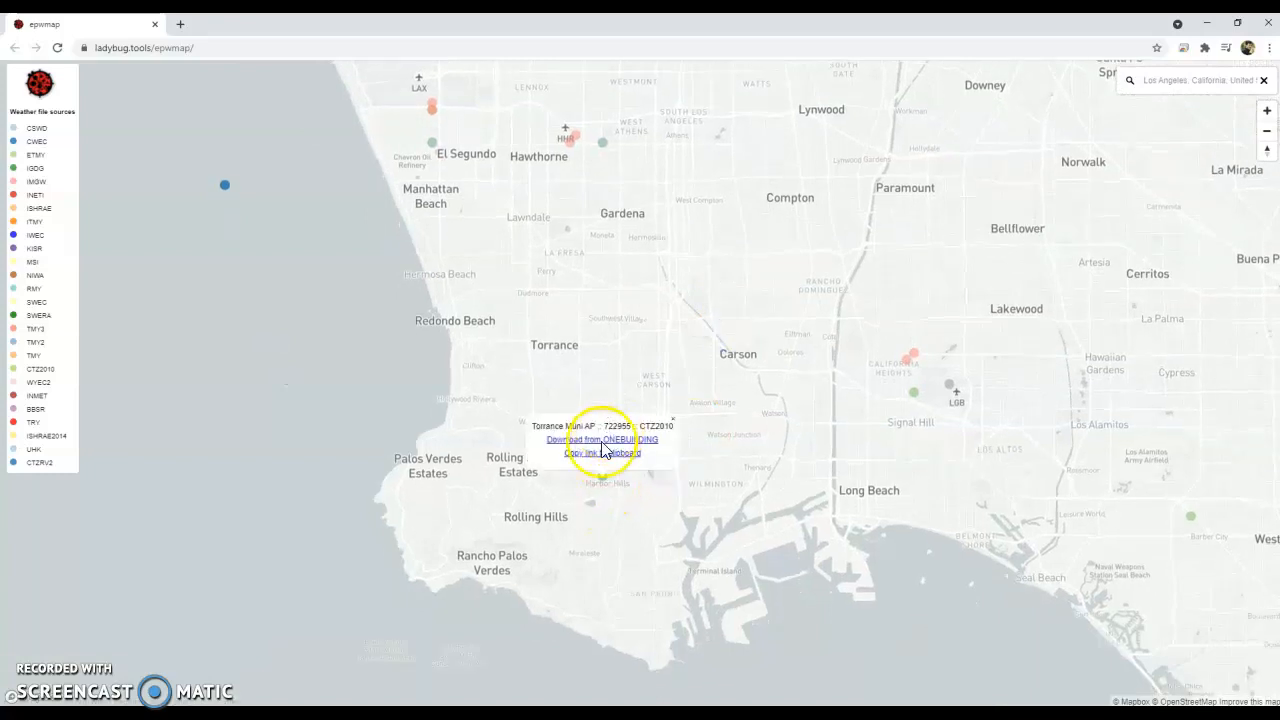
left_click(602, 455)
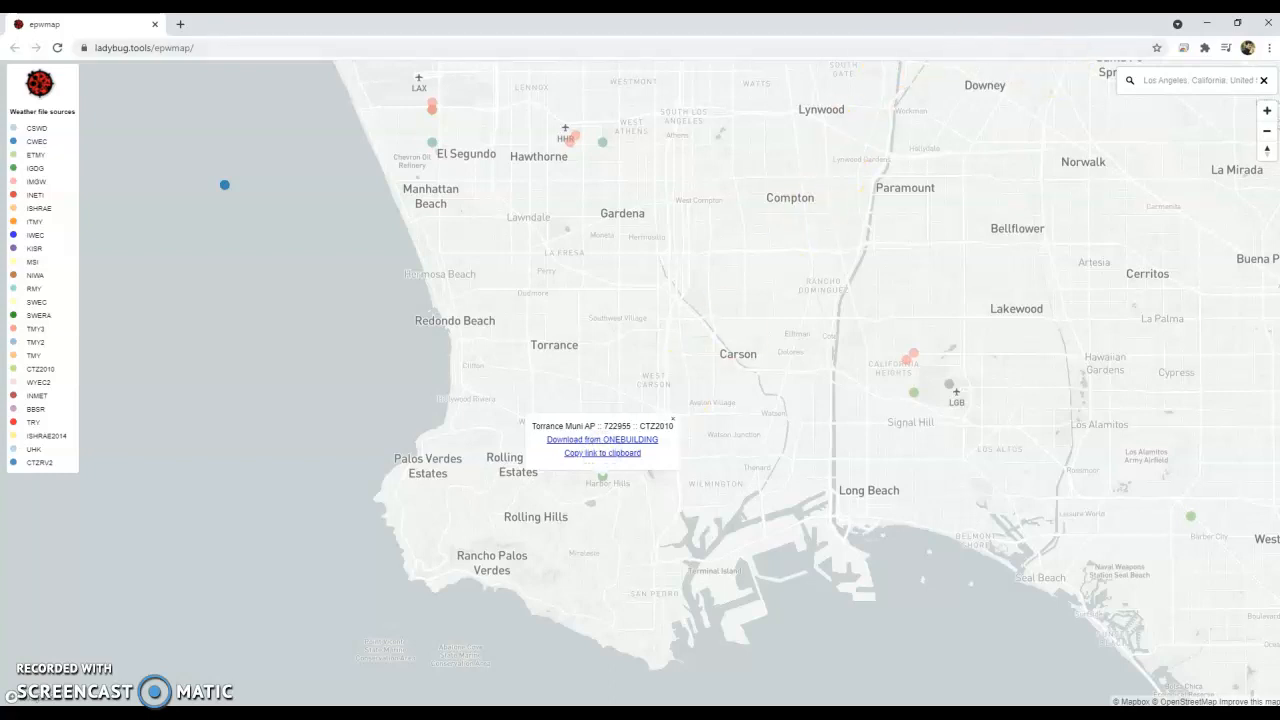
- Switch back to Grasshopper and add an LB Download Weather component above the EPWMap component
left_click(1207, 22)
scroll(900, 490, "down", 5)
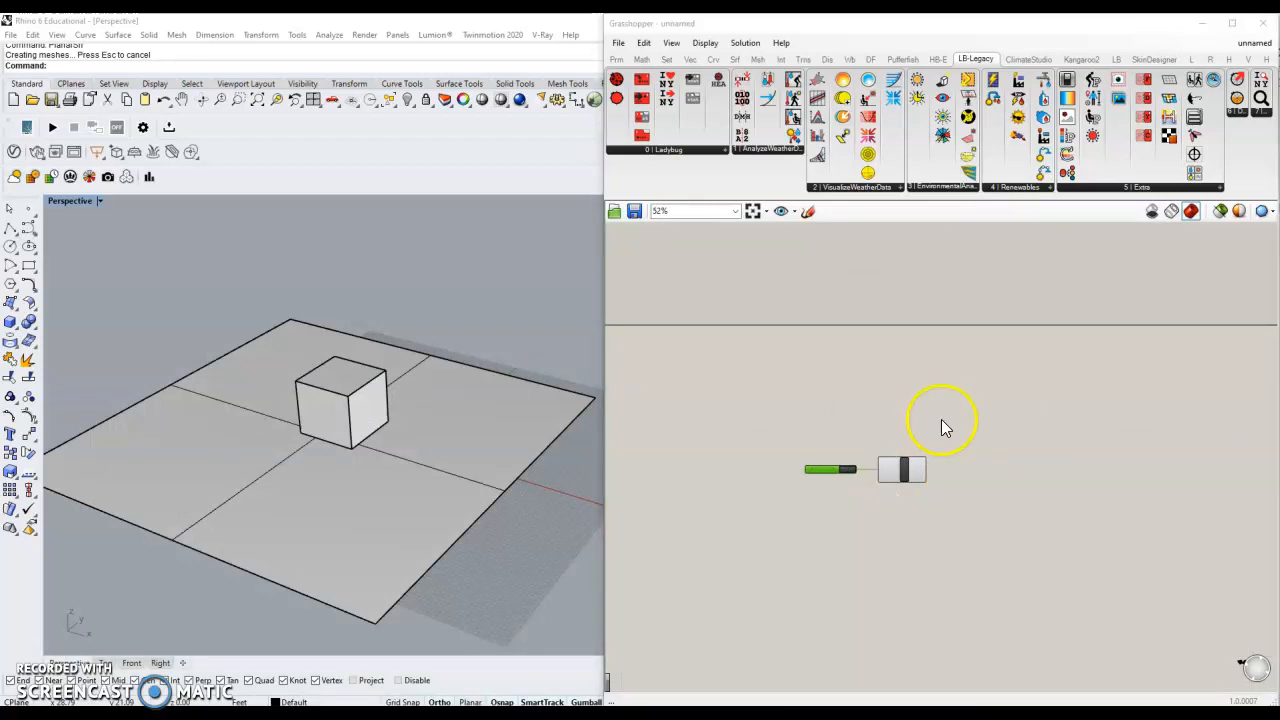
scroll(885, 404, "up", 2)
double_click(883, 390)
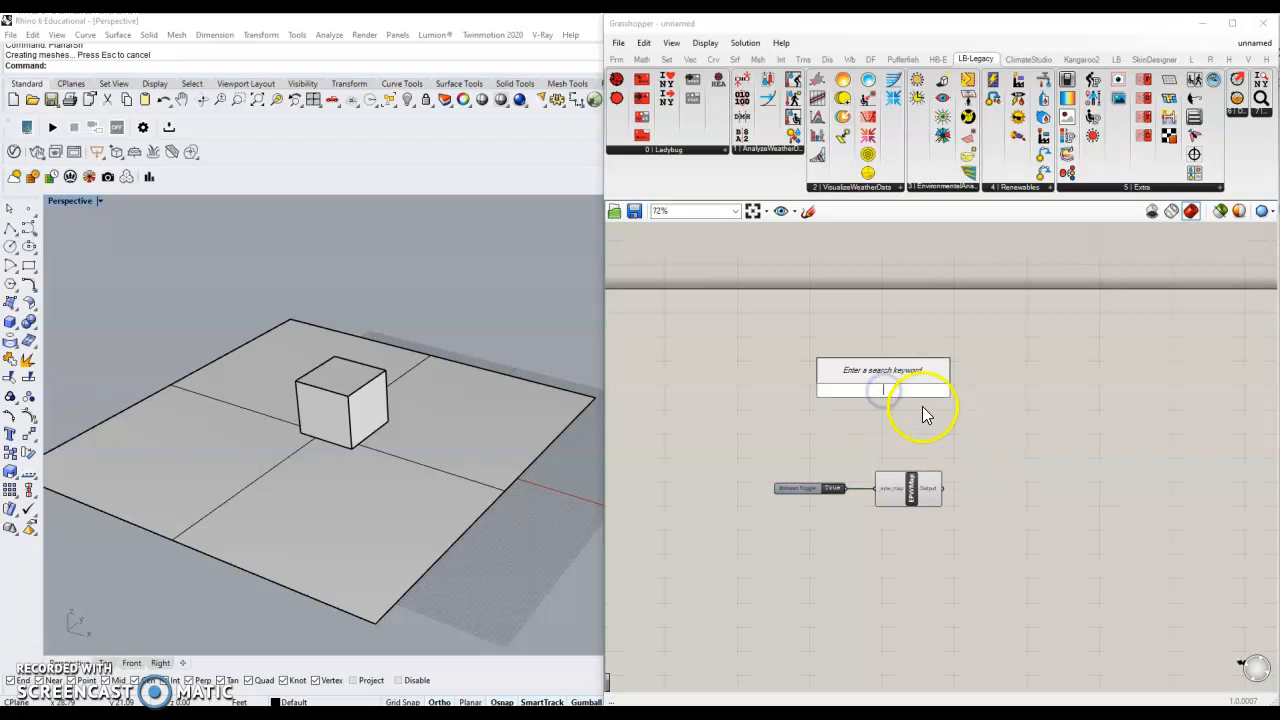
type("donload")
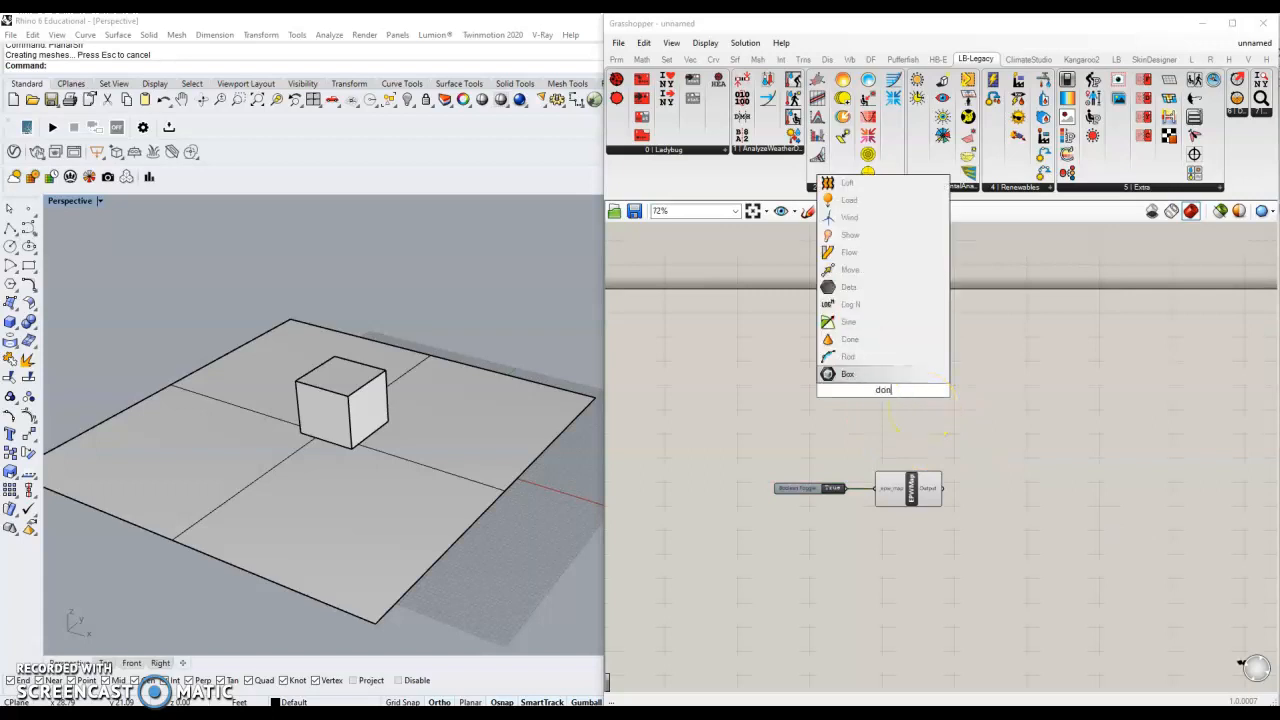
key("BackSpace")
key("BackSpace")
key("BackSpace")
key("BackSpace")
key("BackSpace")
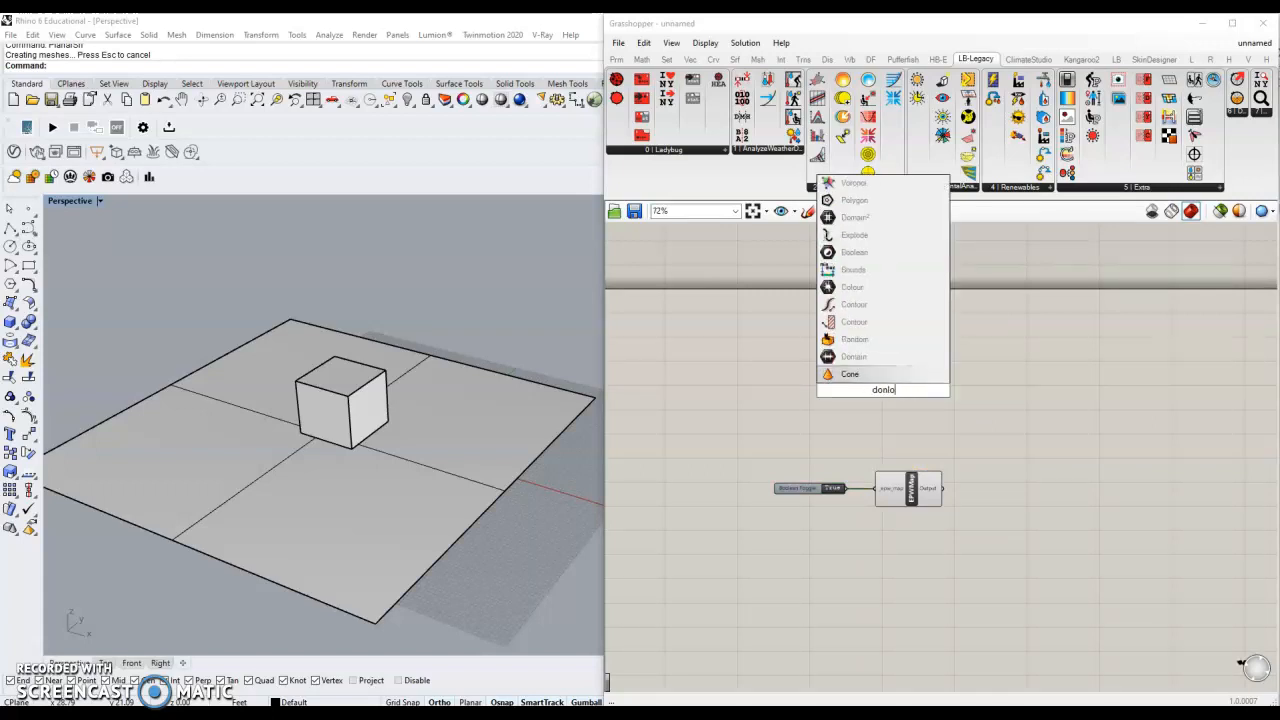
type("wnload epw")
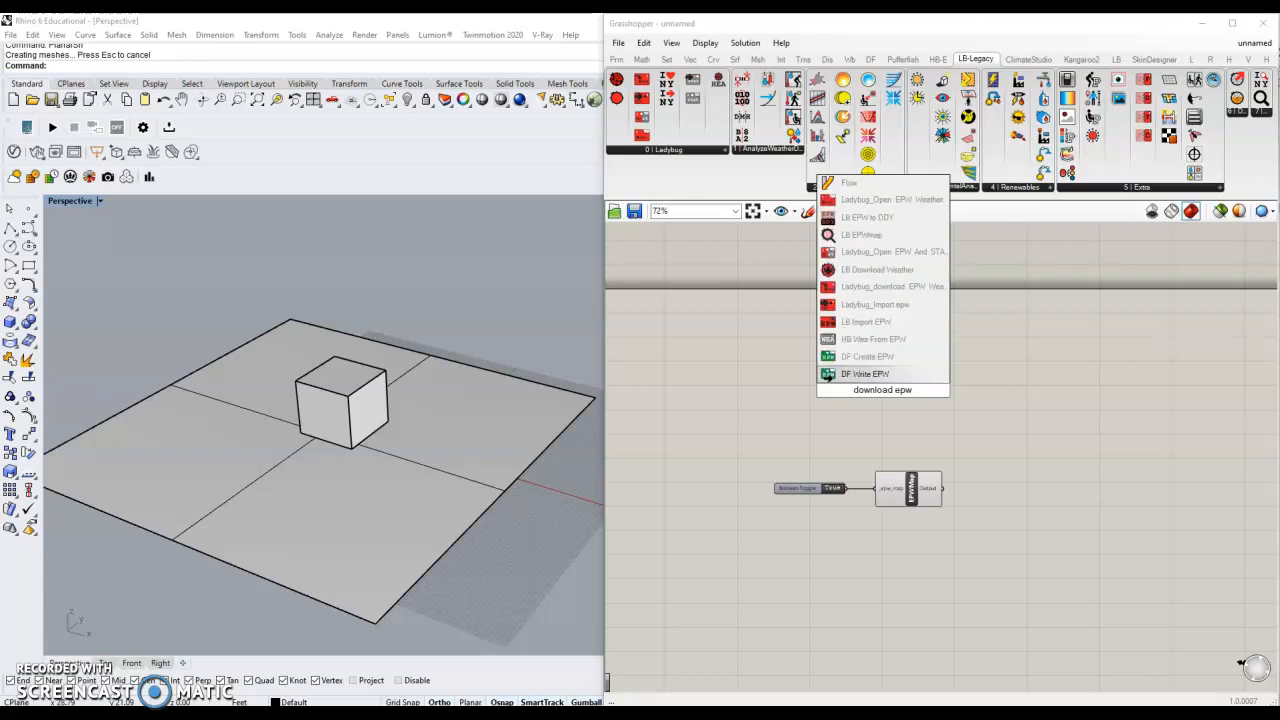
key("Up")
key("Up")
key("Up")
key("Up")
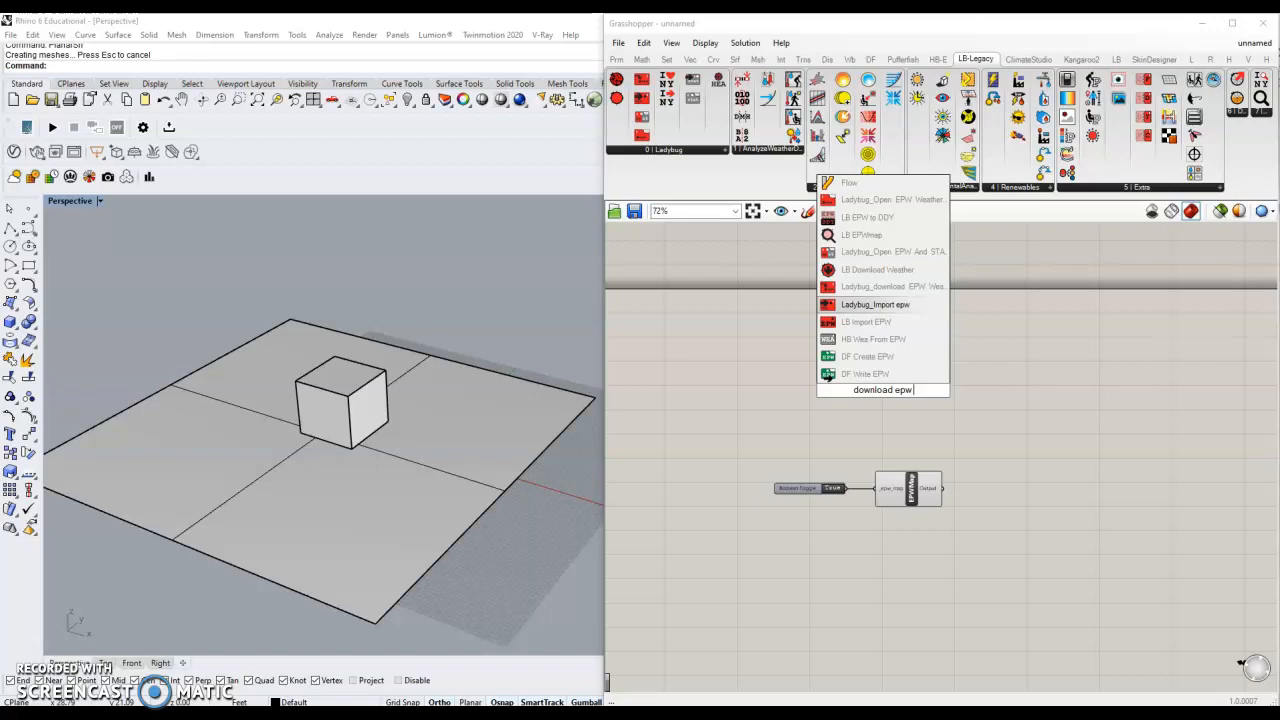
key("Up")
key("Up")
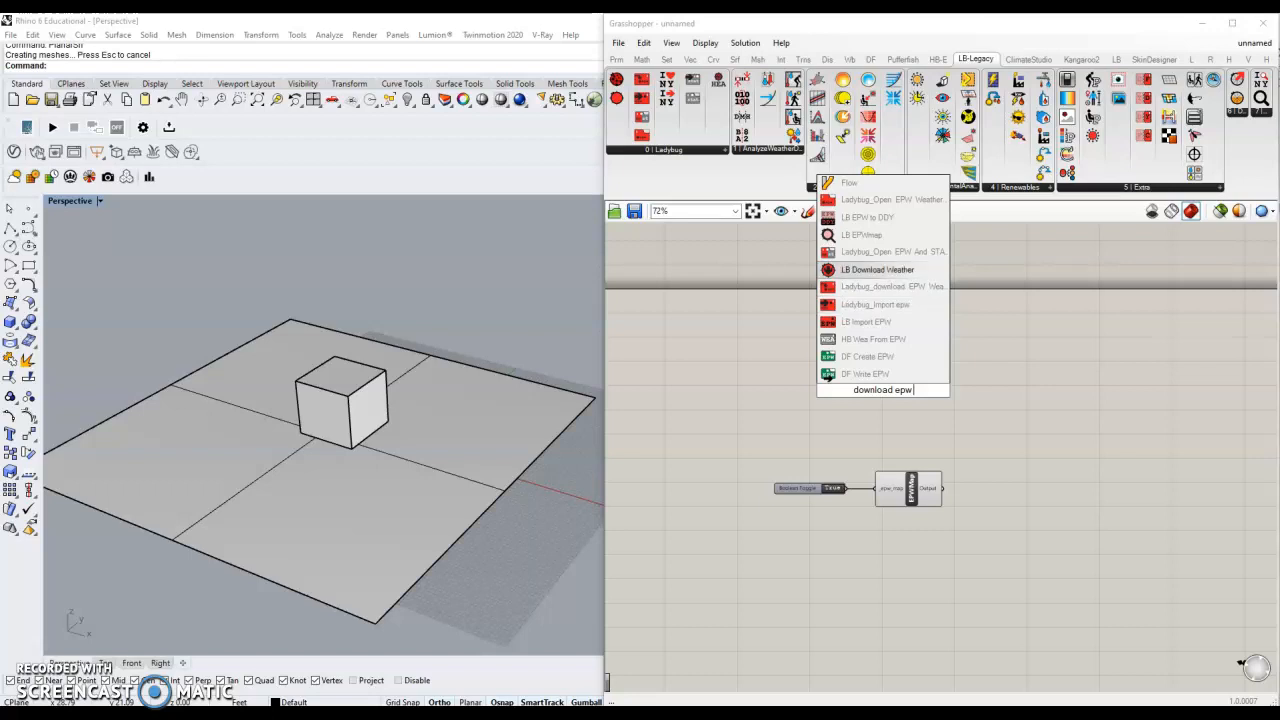
key("Return")
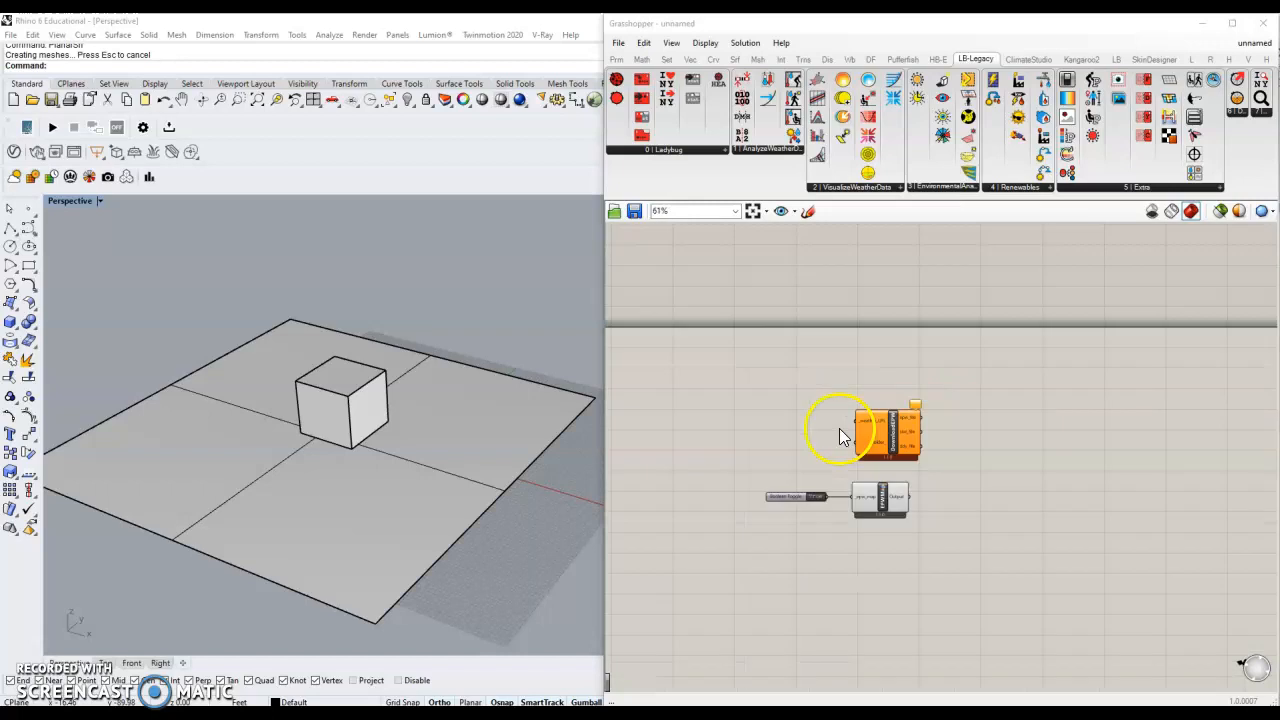
scroll(865, 443, "up", 5)
left_click(888, 440)
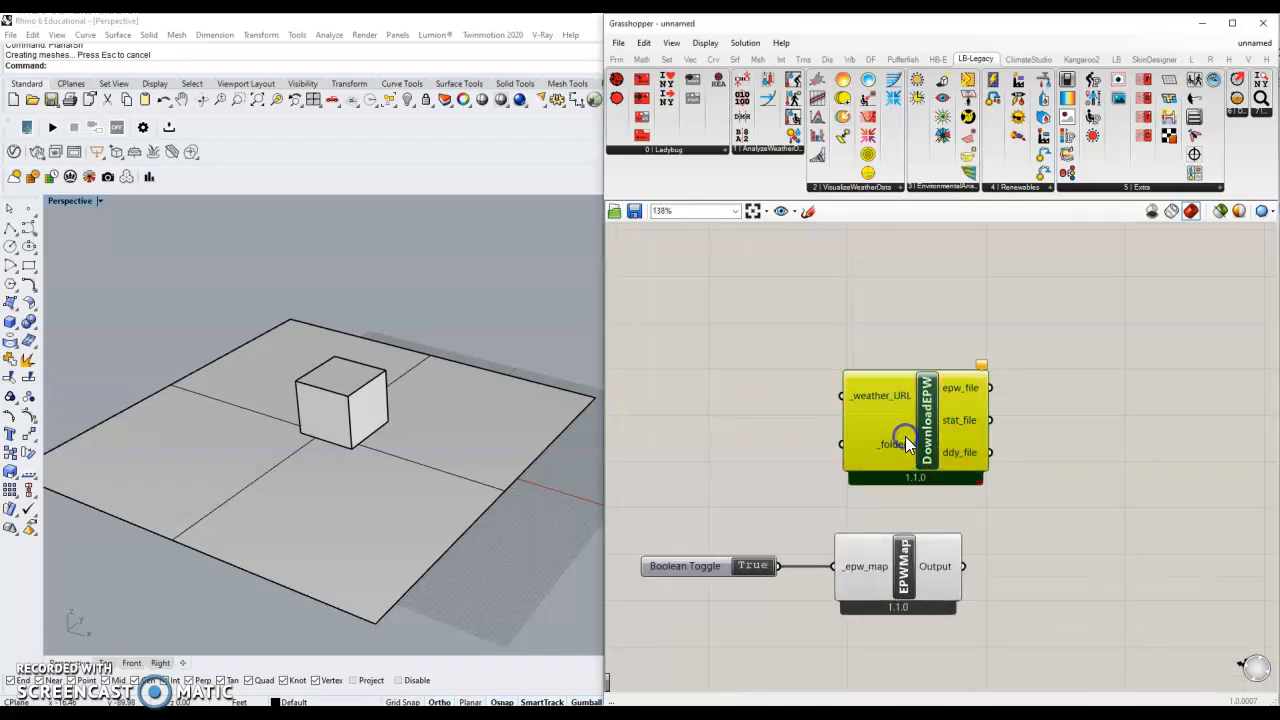
scroll(970, 409, "down", 3)
scroll(905, 423, "up", 3)
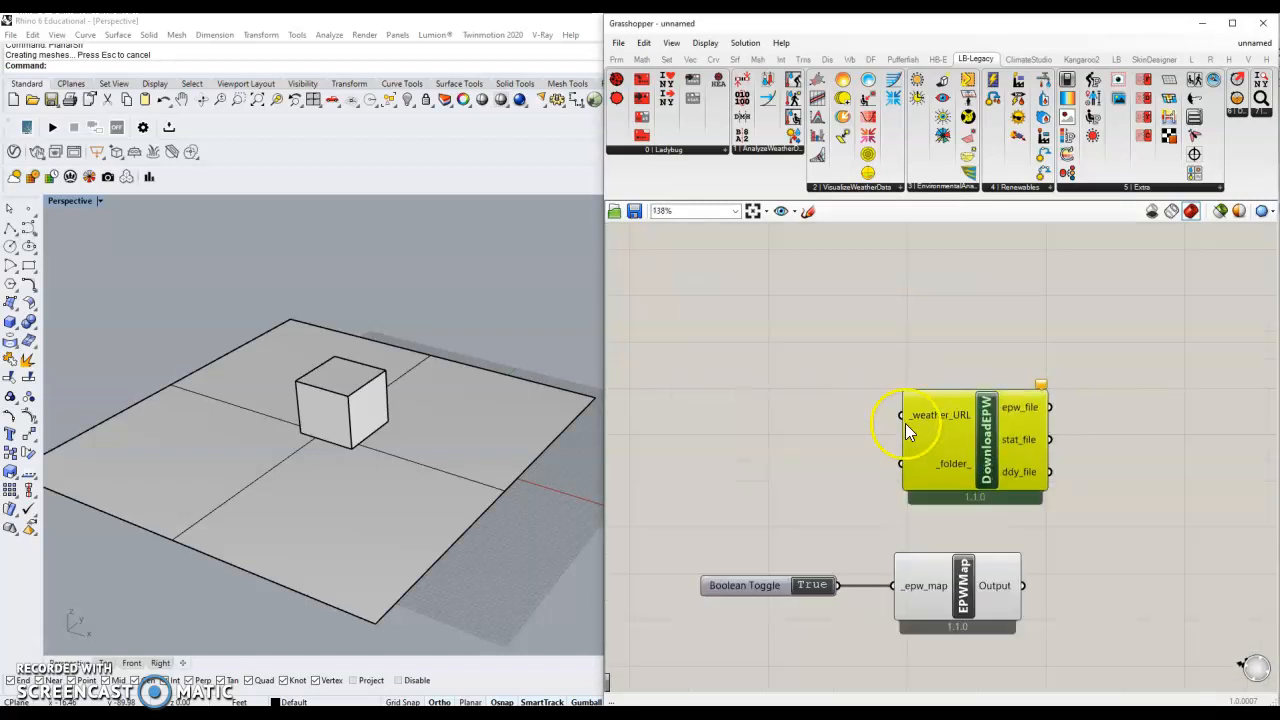
- Add a Panel beside the DownloadEPW component and paste the copied Torrance Muni AP weather file URL into it
double_click(736, 415)
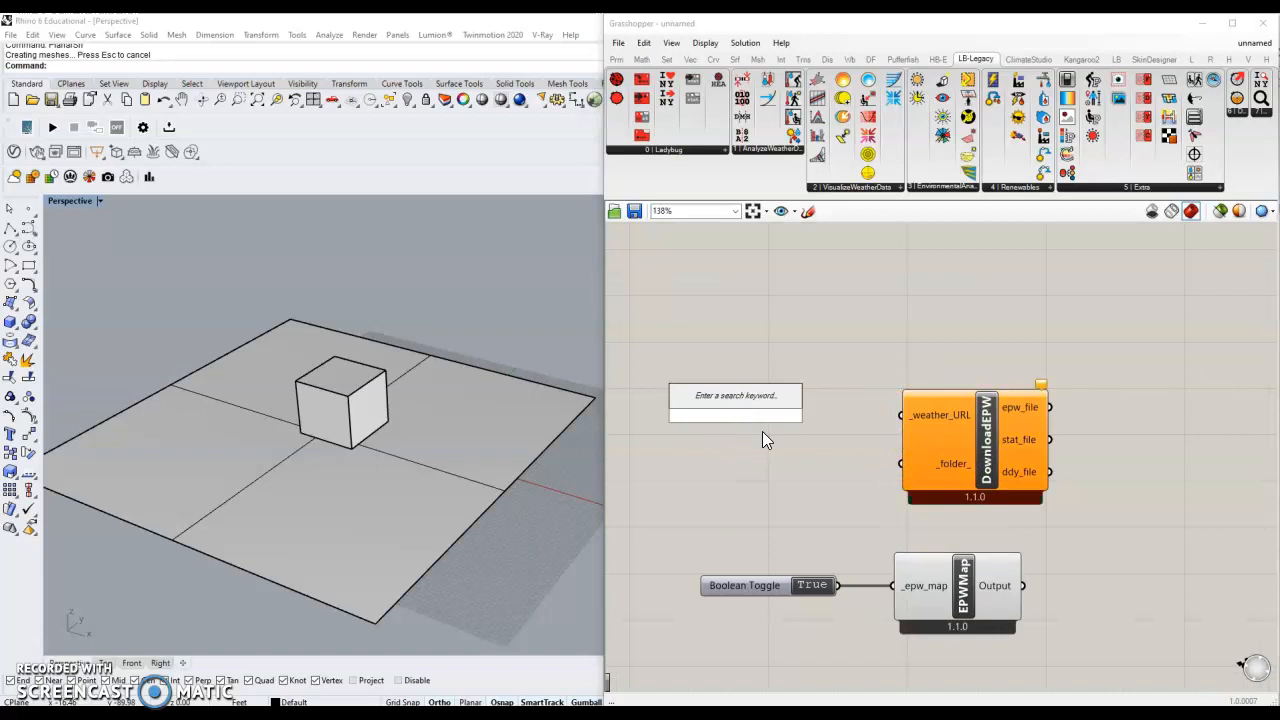
type("panel")
key("Return")
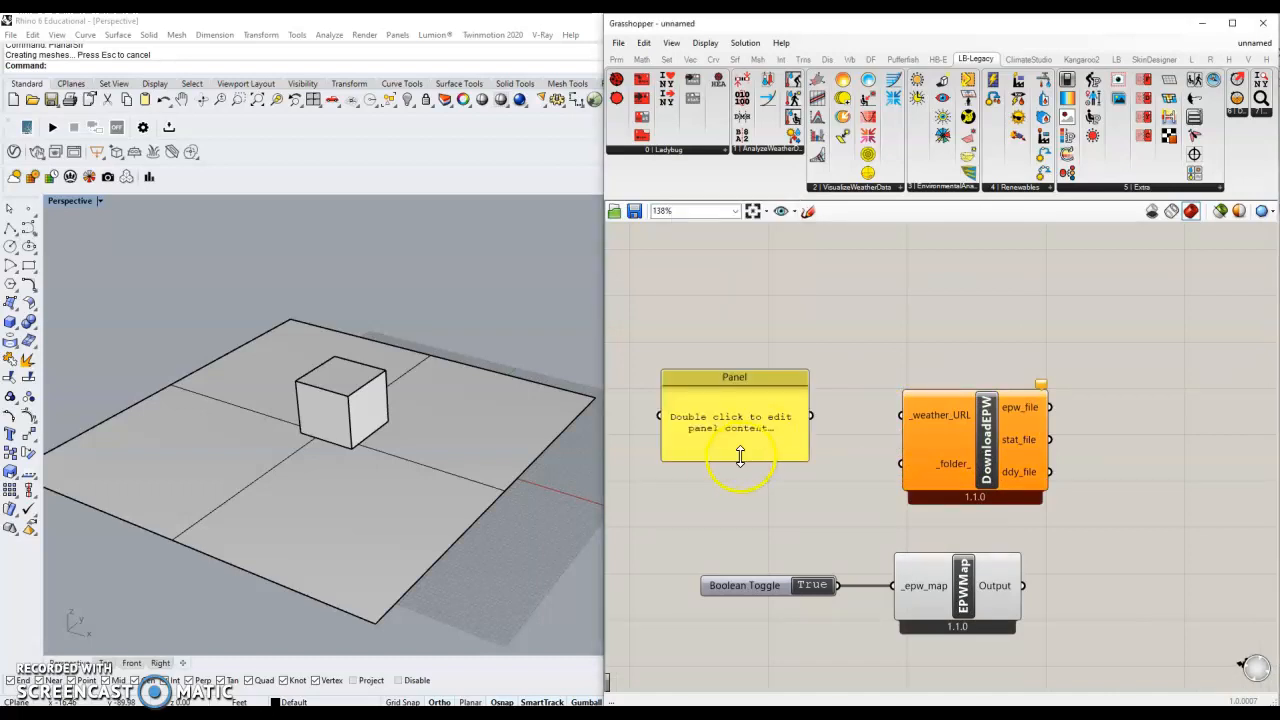
double_click(738, 435)
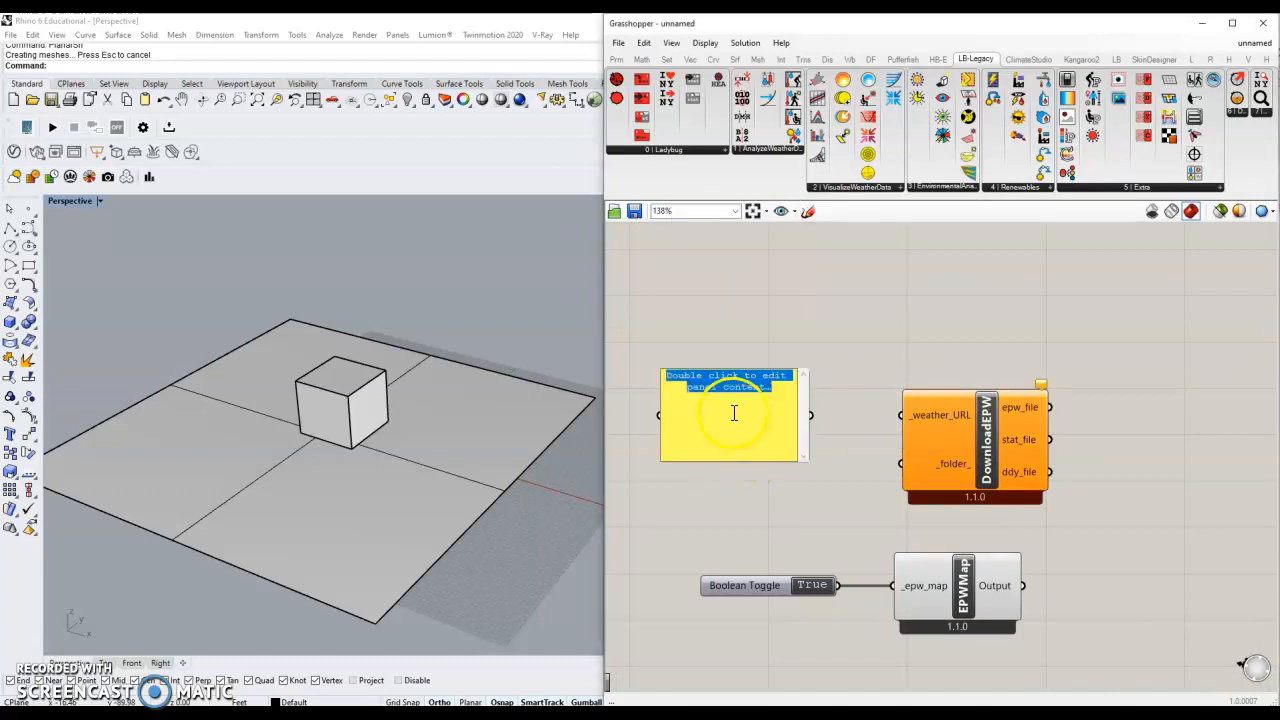
type("http://climate.onebuilding.org/WMO_Region_4_North_and_Central_America/California_Climate_Zones/California_CTZ_2010/USA_CA_Torrance.Muni.AP.722955_CTZ2010.zip")
left_click(757, 385)
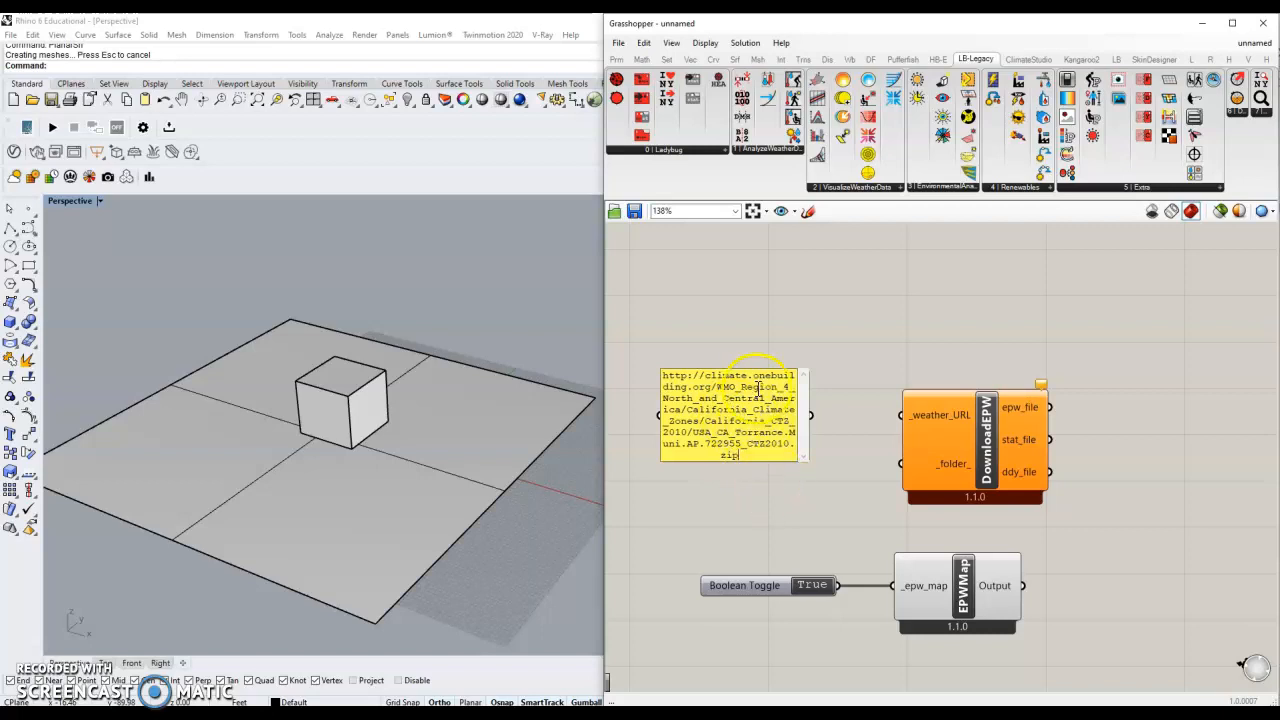
left_click(771, 463)
- Connect the weather link Panel to the _weather_URL input of the DownloadEPW component
left_click_drag(812, 416, 912, 416)
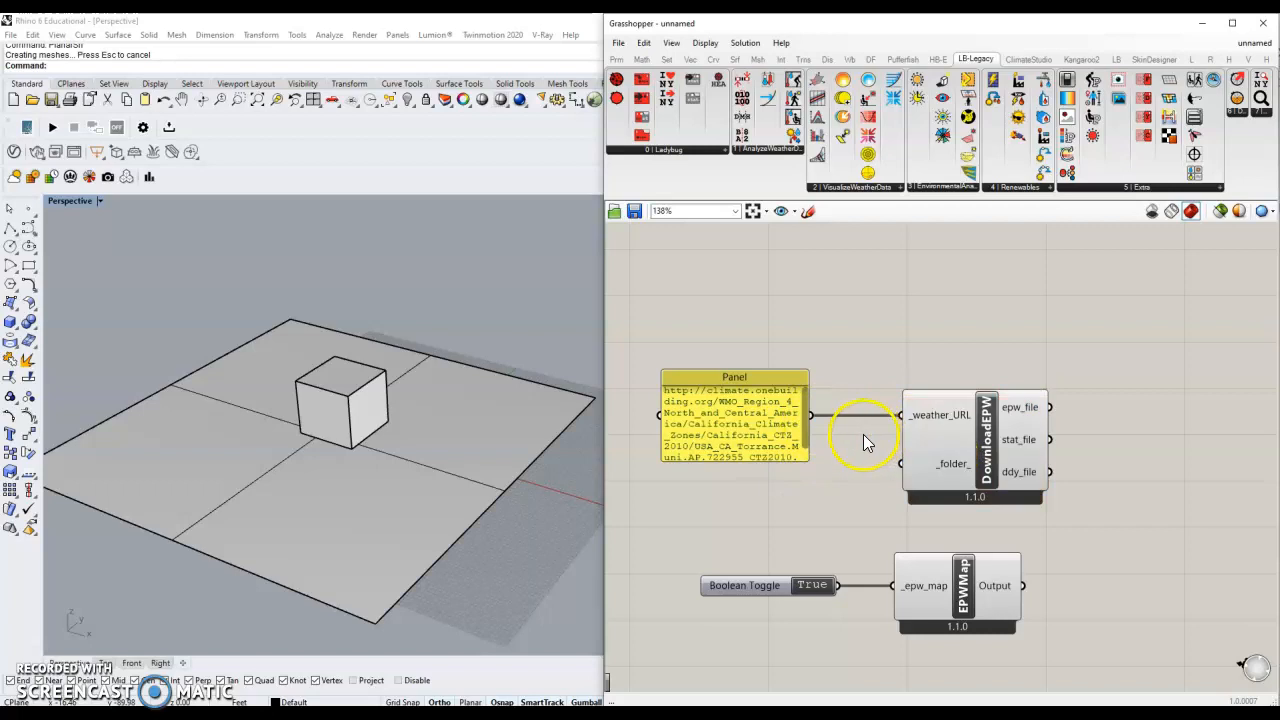
left_click(971, 460)
right_click_drag(967, 361, 964, 360)
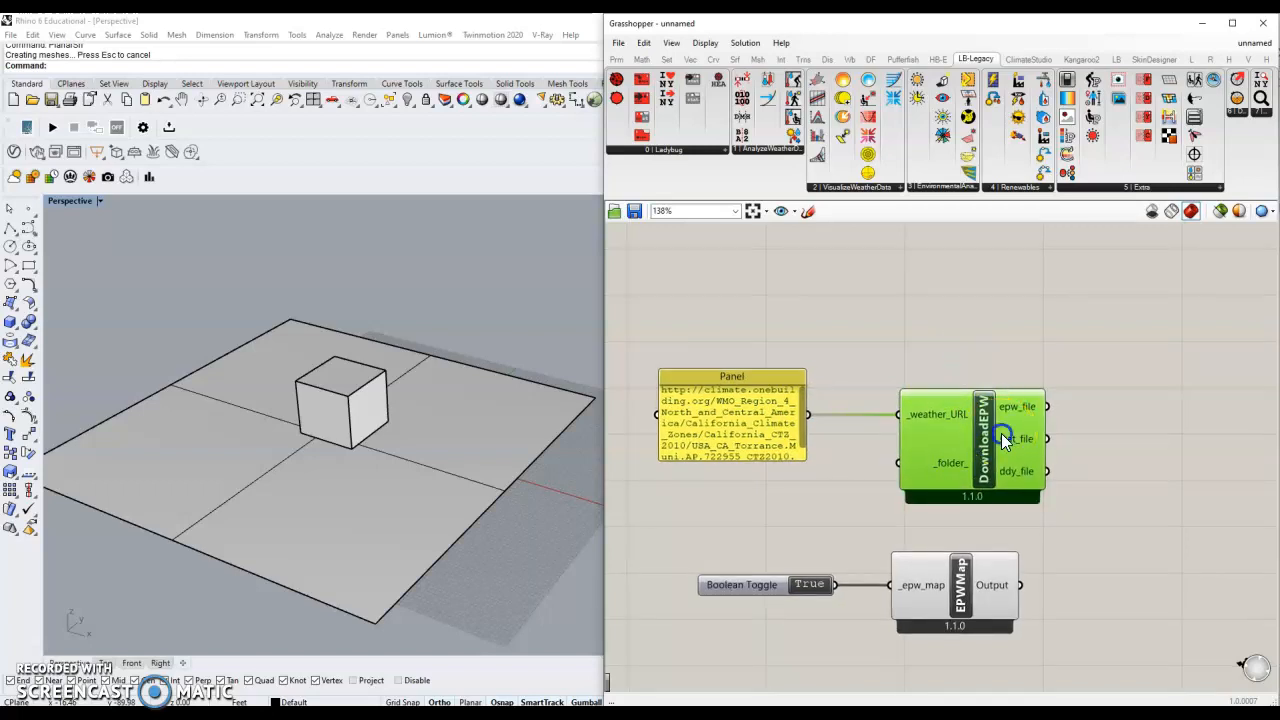
left_click(985, 340)
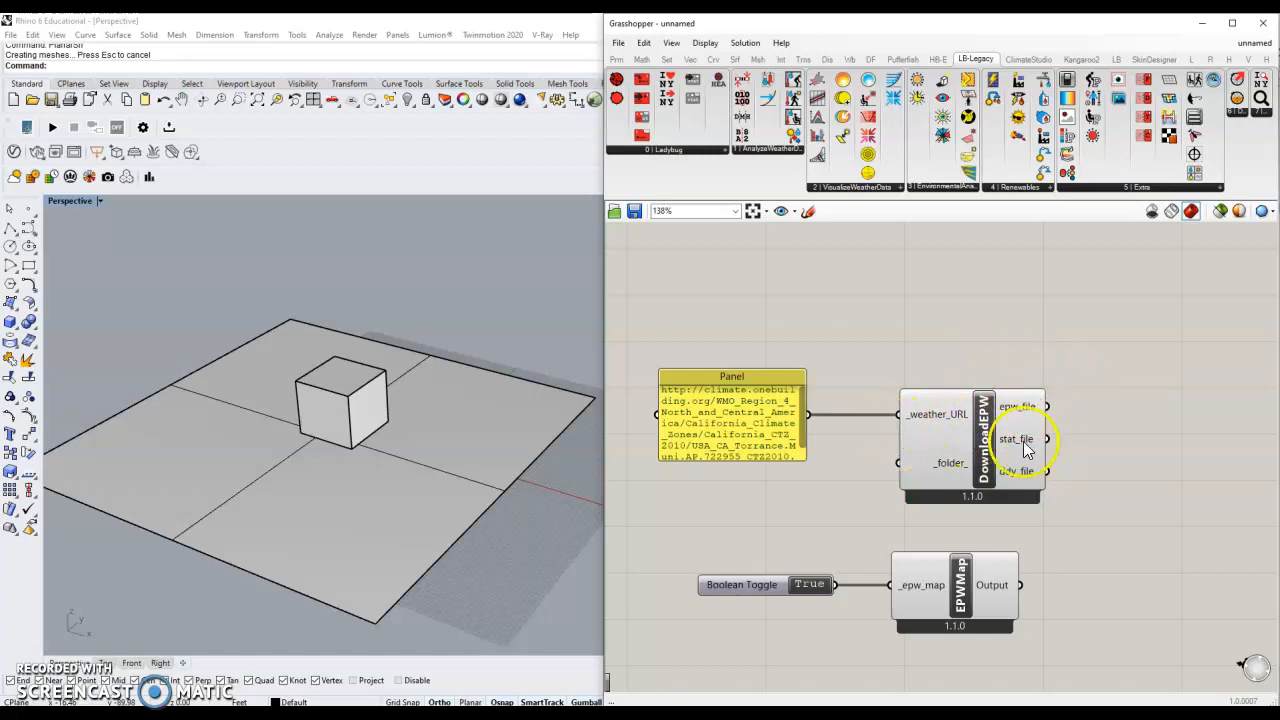
right_click_drag(1074, 443, 923, 446)
scroll(993, 470, "down", 2)
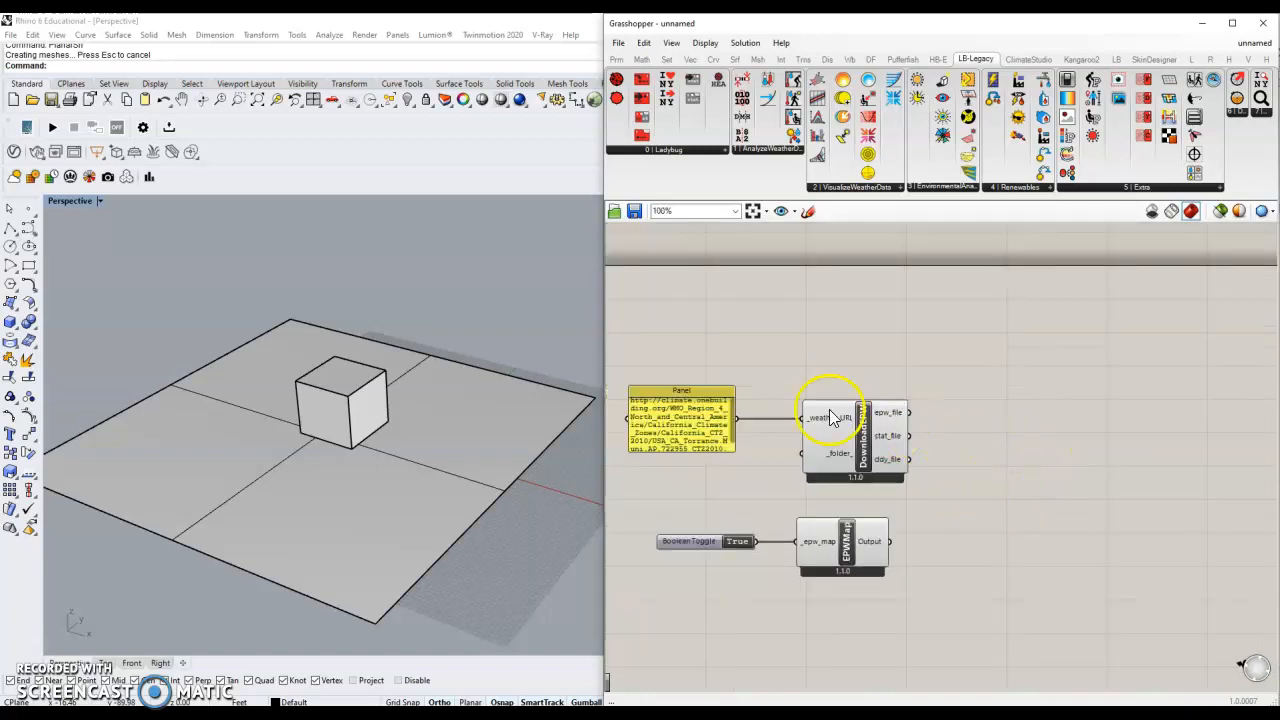
- Add an LB Import EPW component beside the DownloadEPW component
double_click(1074, 447)
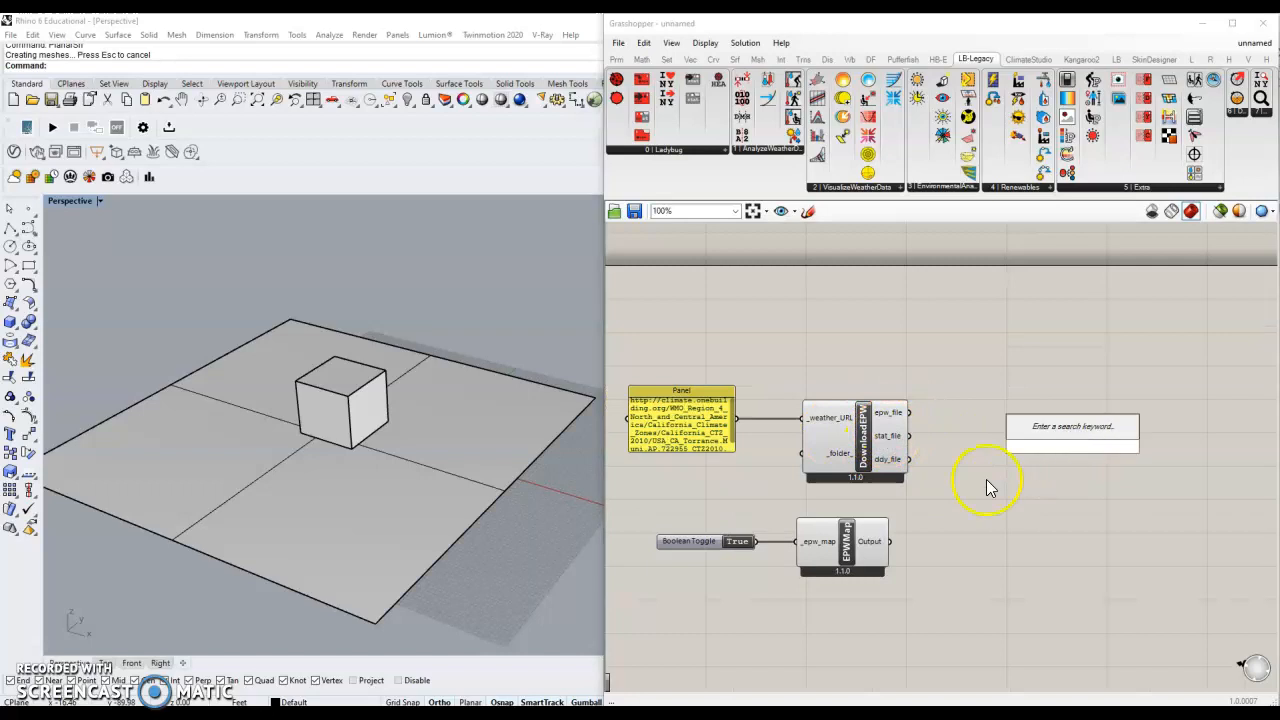
type("importwp")
key("BackSpace")
key("BackSpace")
type("epw")
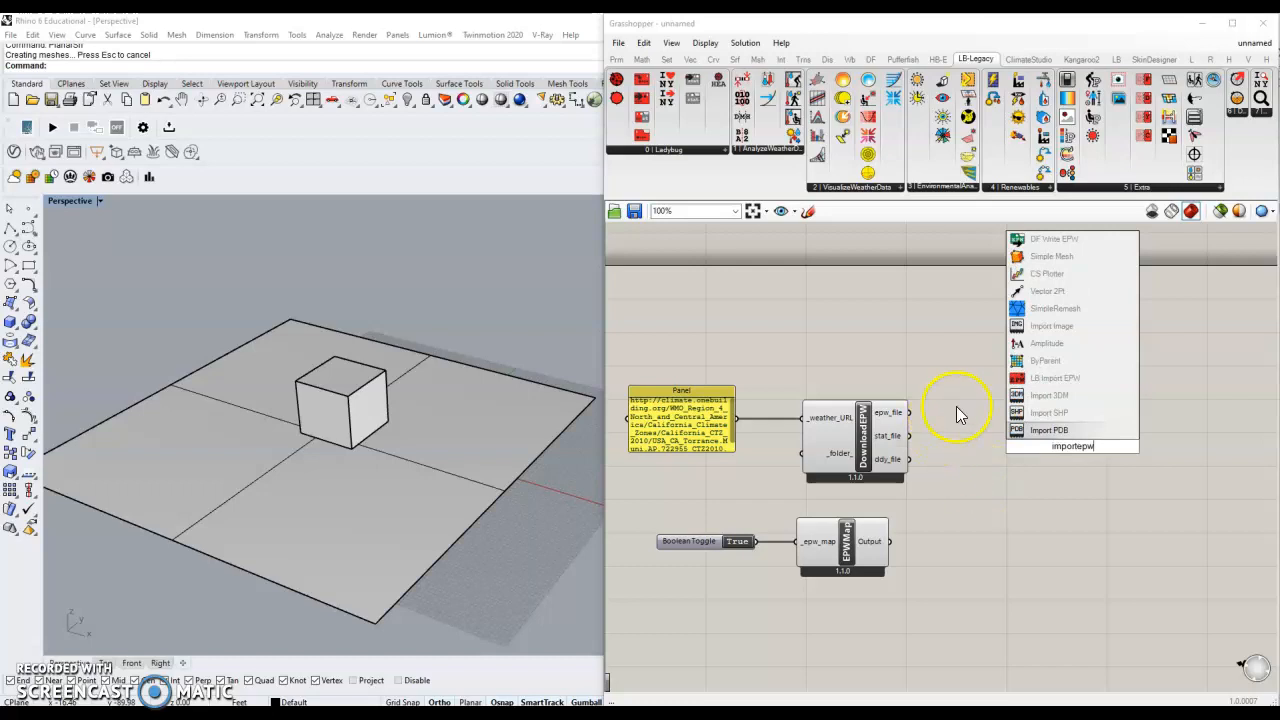
left_click(1059, 375)
left_click_drag(1045, 455, 1012, 436)
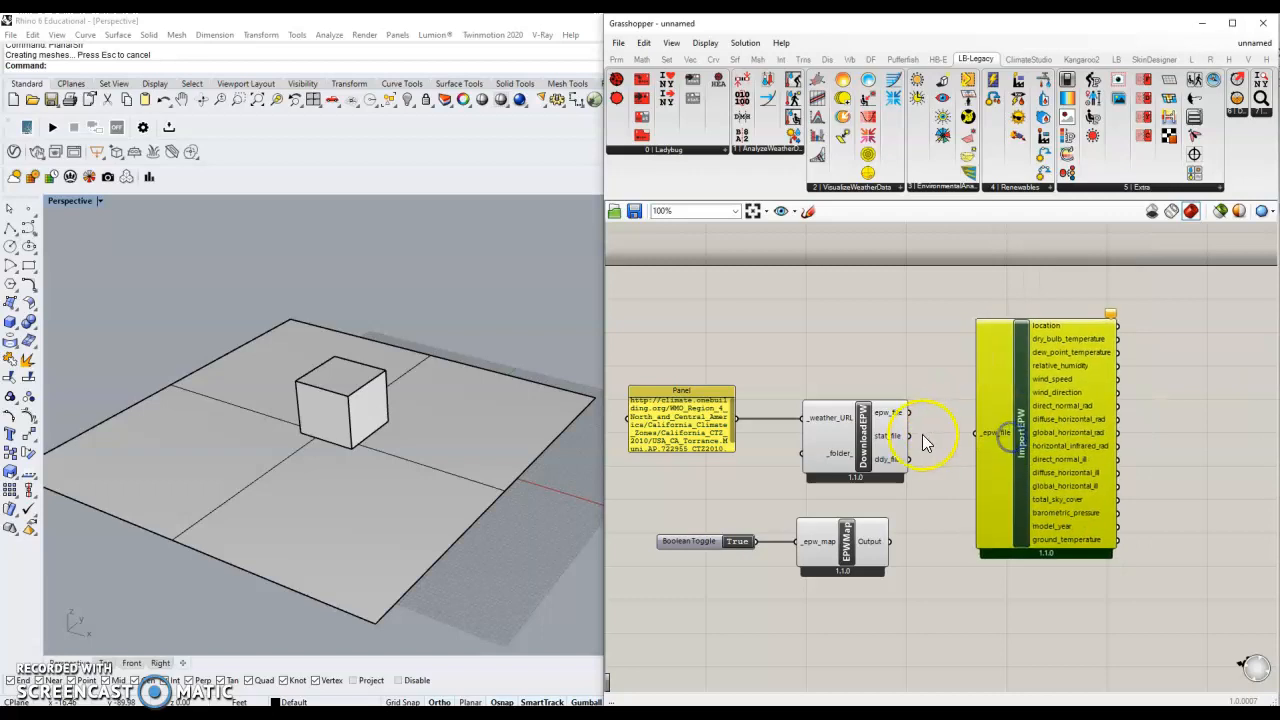
- Connect the epw_file output of DownloadEPW to the _epw_file input of ImportEPW
left_click_drag(909, 412, 1029, 428)
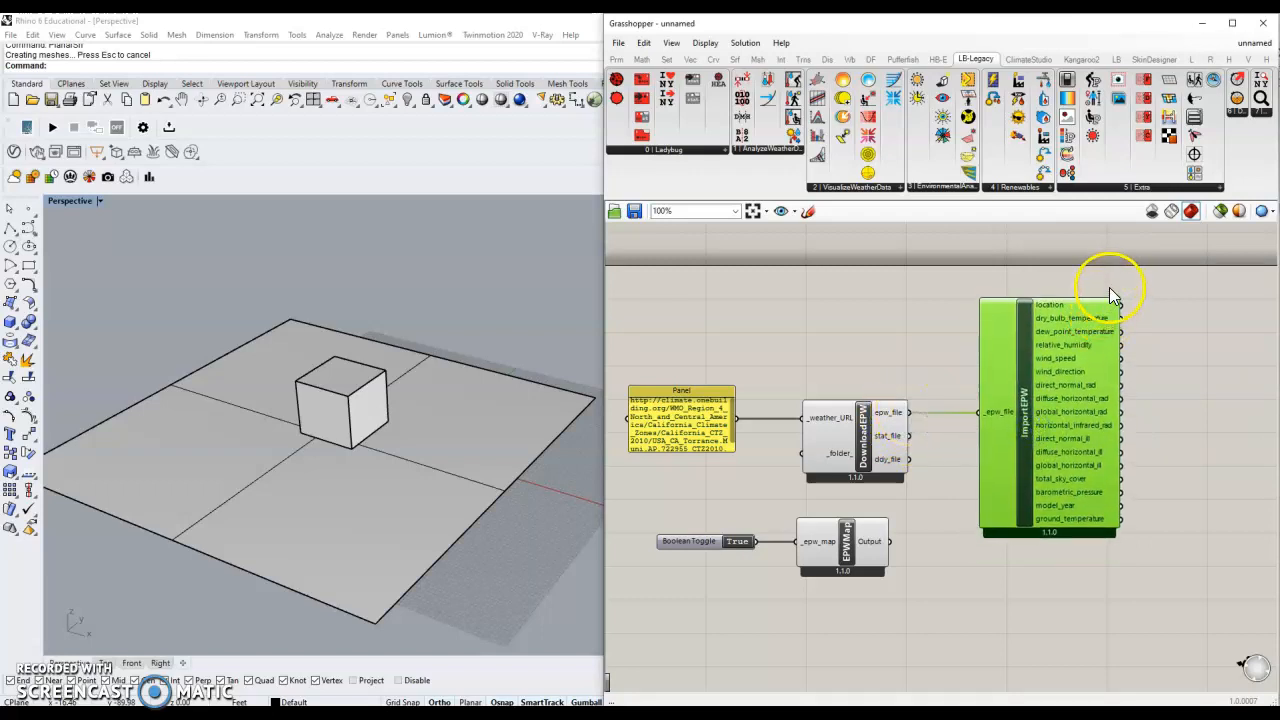
left_click(1080, 337)
right_click_drag(1178, 416, 1064, 420)
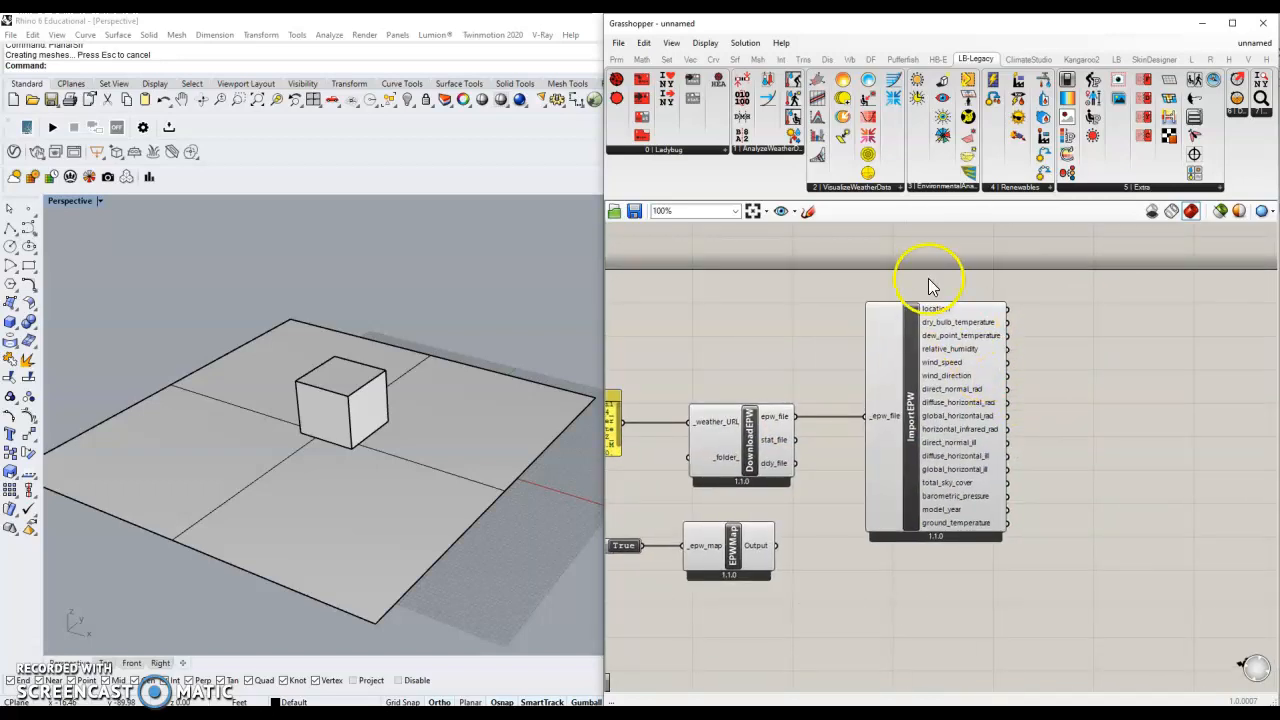
right_click_drag(845, 470, 901, 464)
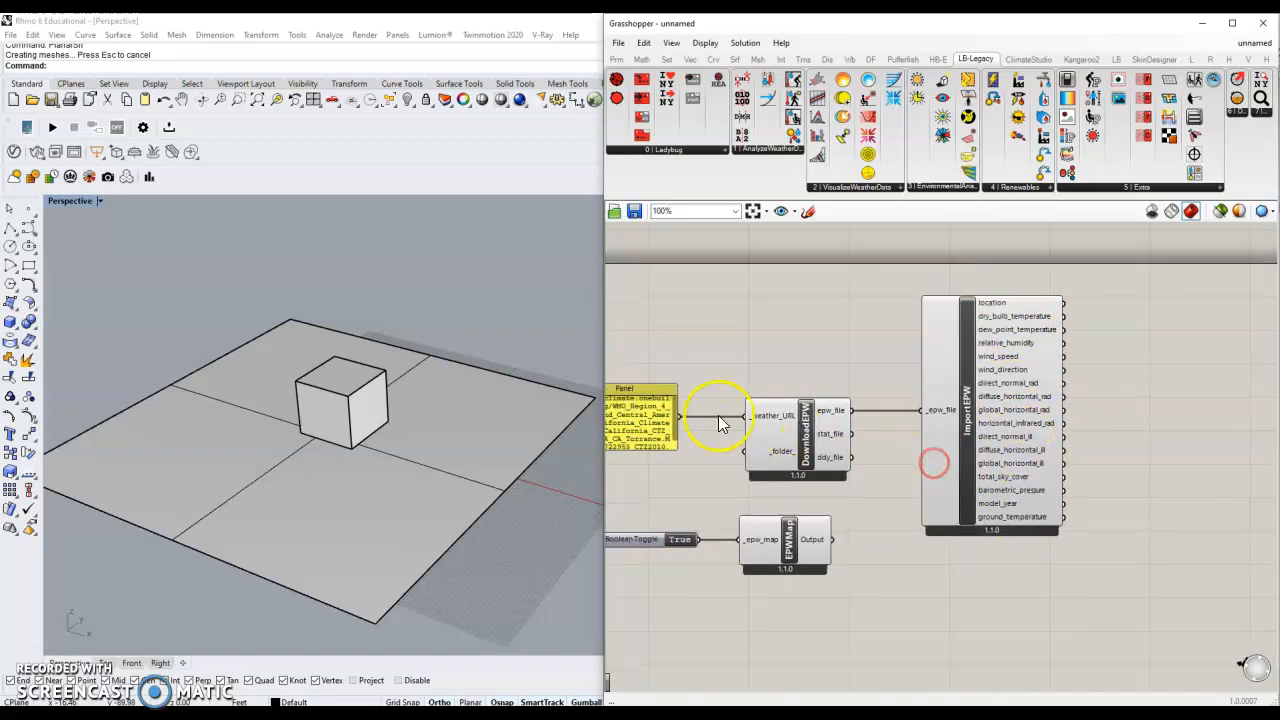
right_click(1026, 308)
left_click(994, 477)
left_click(1080, 582)
- Group the weather link Panel, Boolean Toggle, DownloadEPW, EPWMap and ImportEPW components together
right_click_drag(1100, 567, 997, 515)
scroll(1065, 546, "down", 3)
scroll(1024, 532, "up", 2)
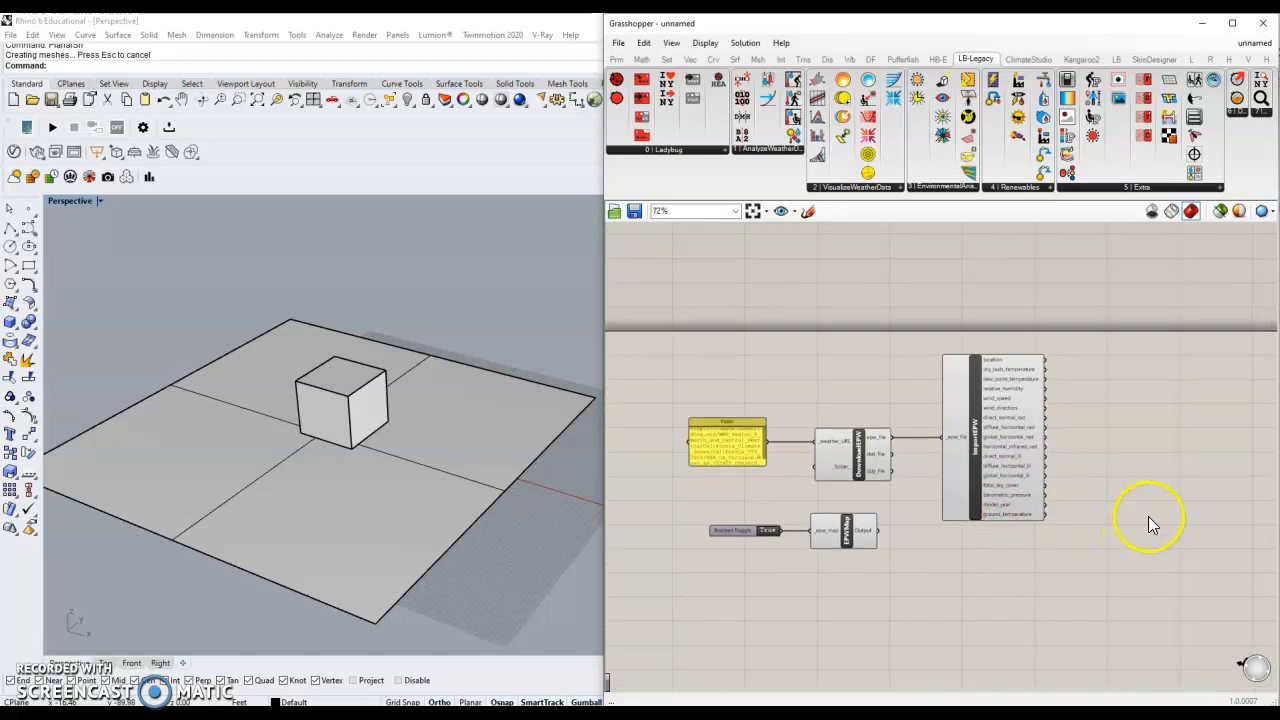
scroll(1070, 580, "down", 1)
left_click_drag(1073, 590, 717, 375)
right_click(993, 460)
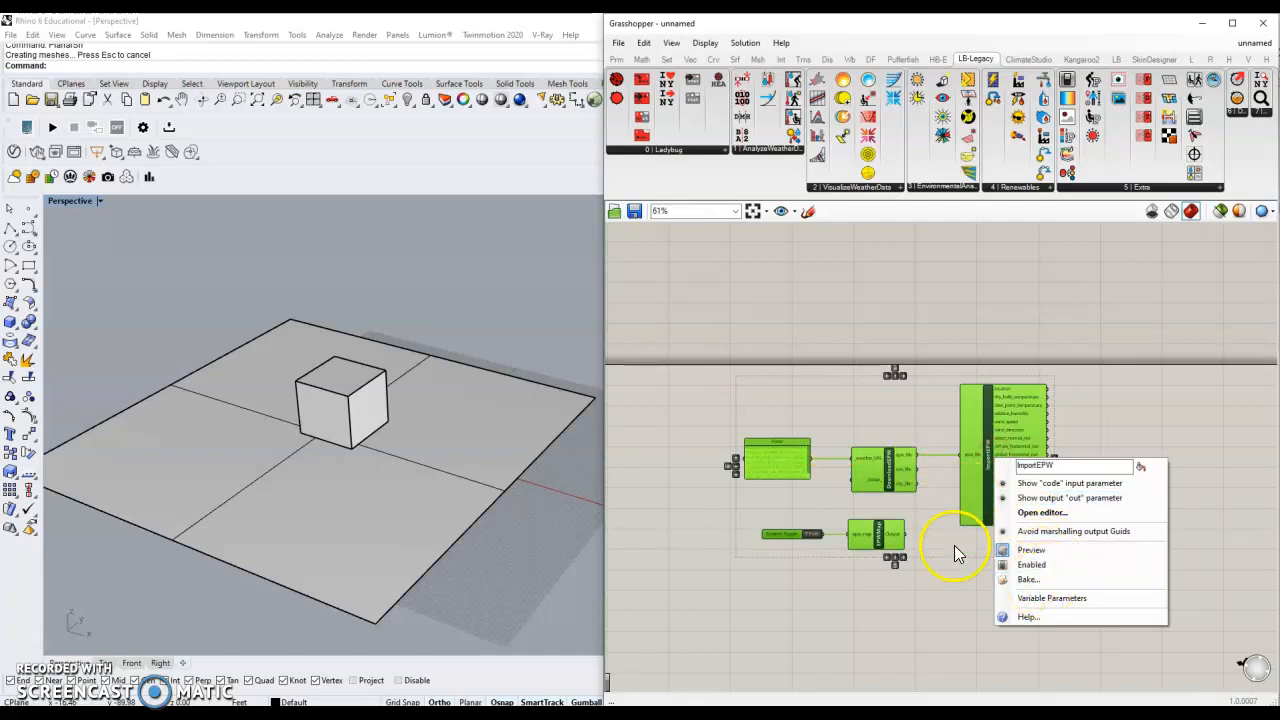
right_click(955, 543)
left_click(995, 612)
left_click(982, 609)
- Name the new weather data component group "Set Up"
left_click(851, 394)
right_click(855, 395)
left_click(892, 404)
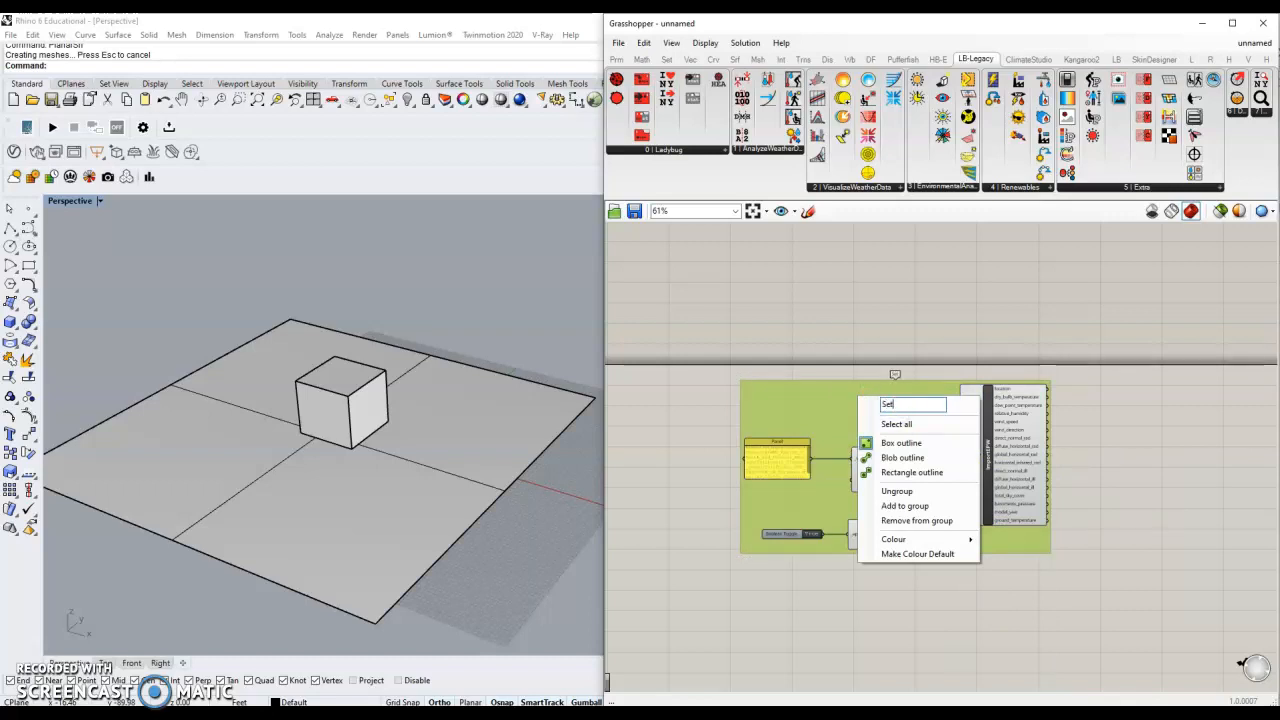
key("Return")
left_click(1146, 527)
- Add an LB SunPath component on the empty canvas to the right of the Set Up group
right_click_drag(1146, 527, 985, 528)
right_click_drag(1103, 543, 1037, 537)
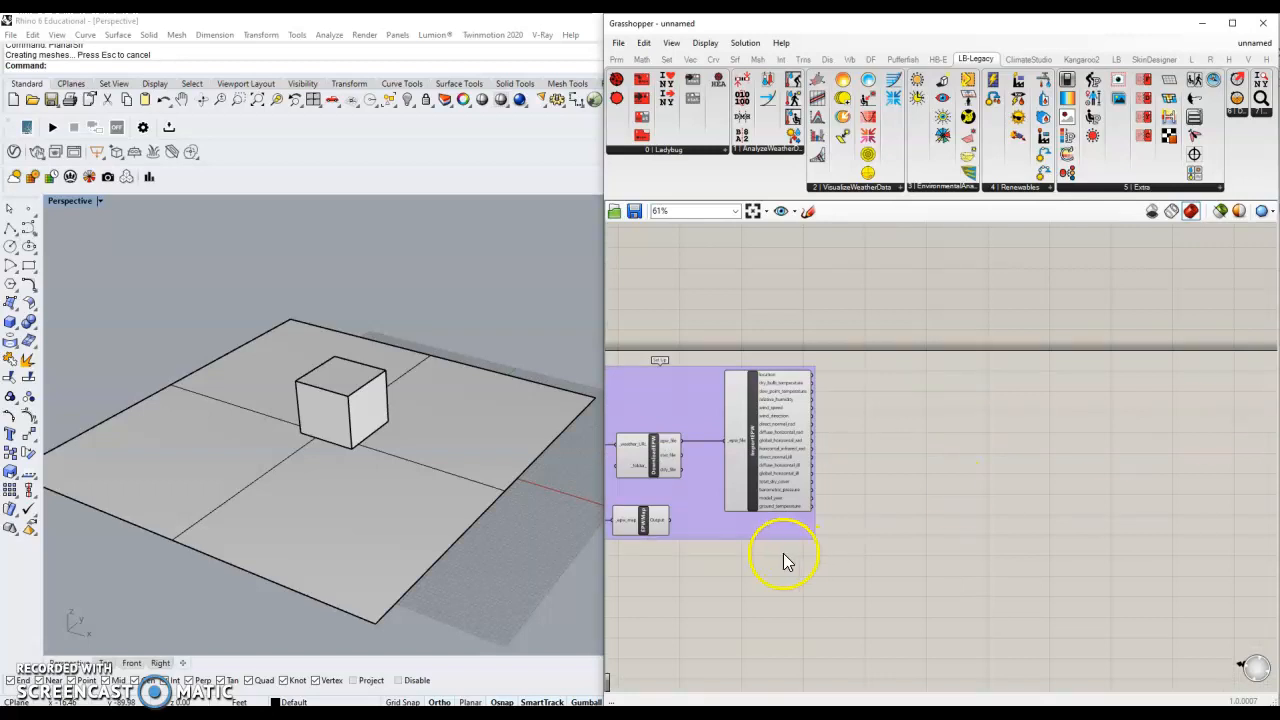
double_click(973, 505)
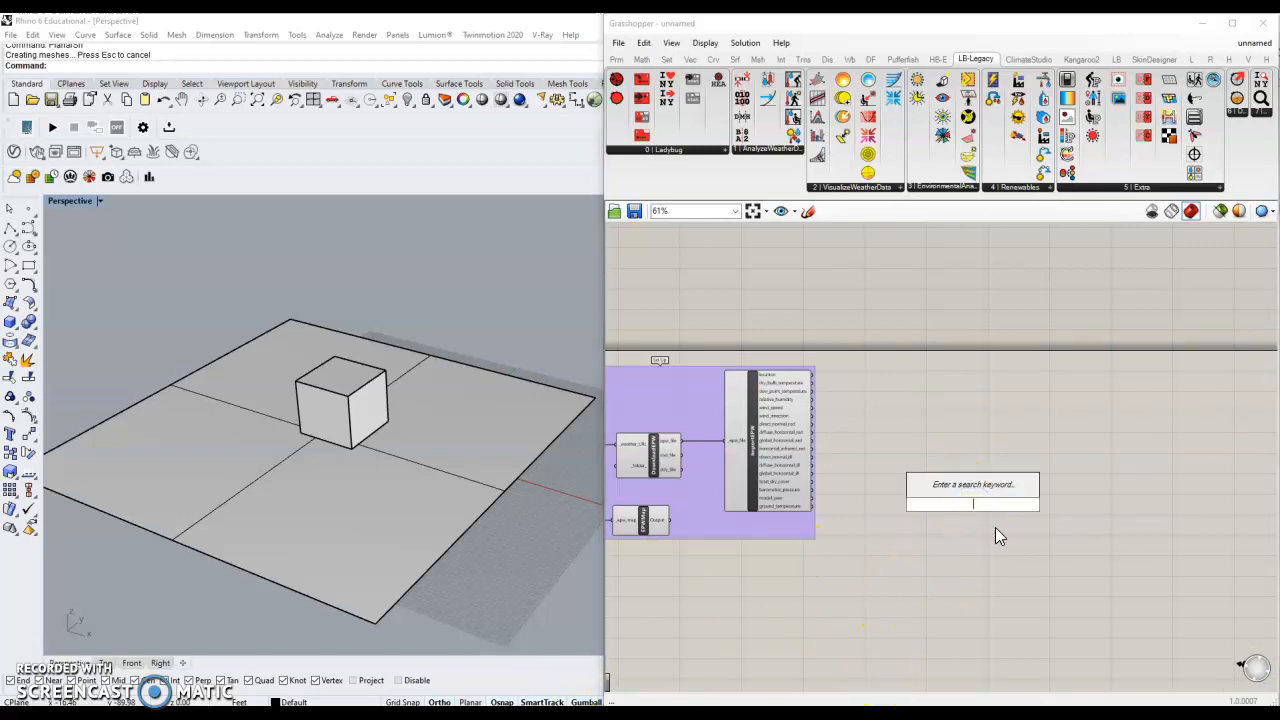
type("sun")
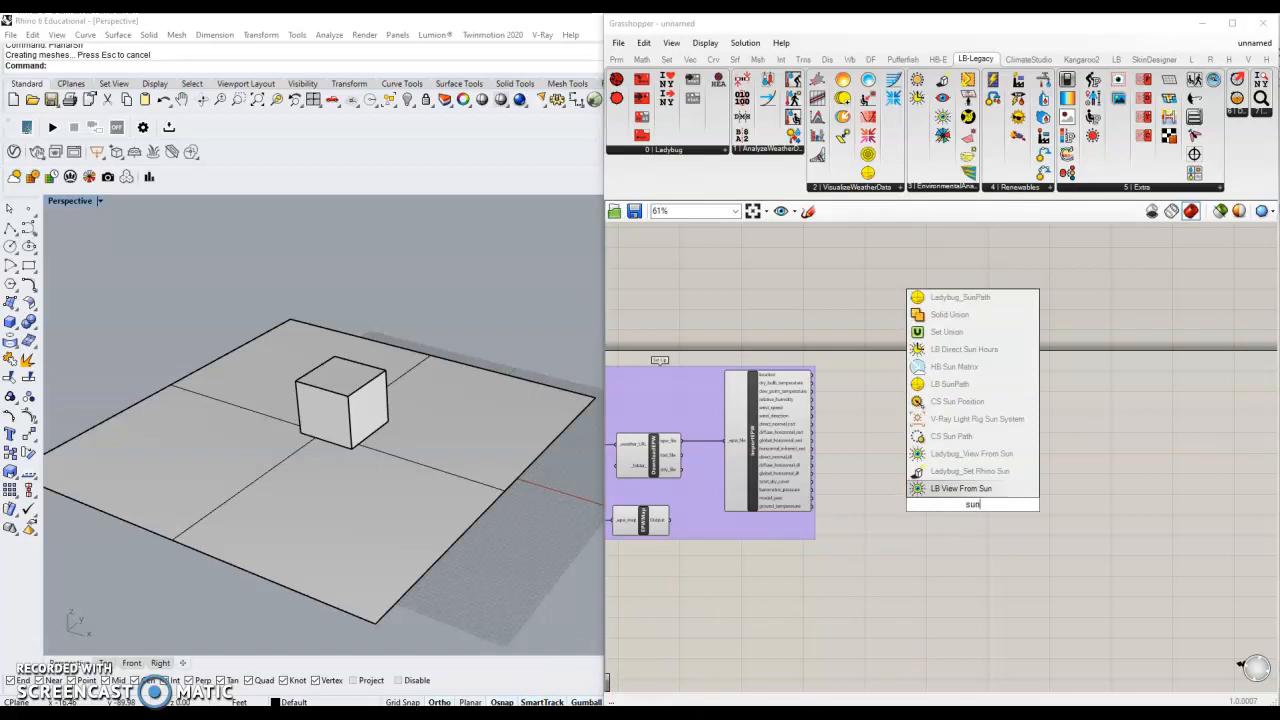
type("path")
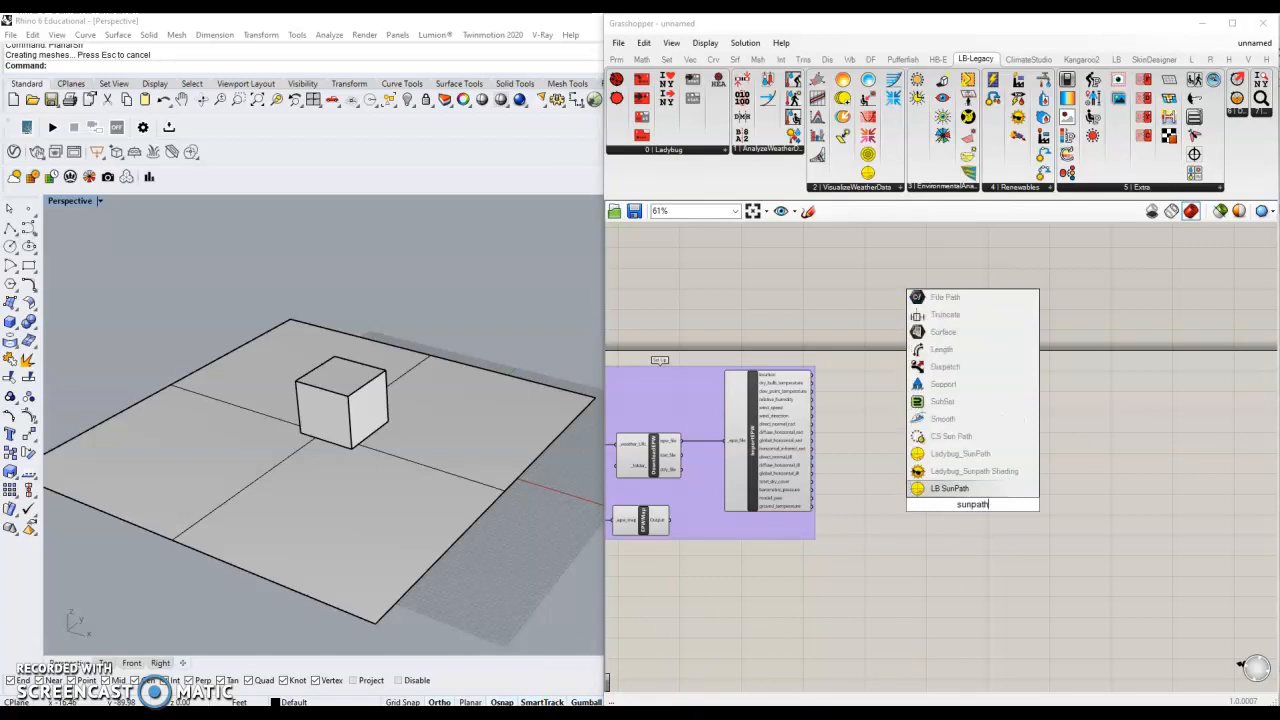
key("Return")
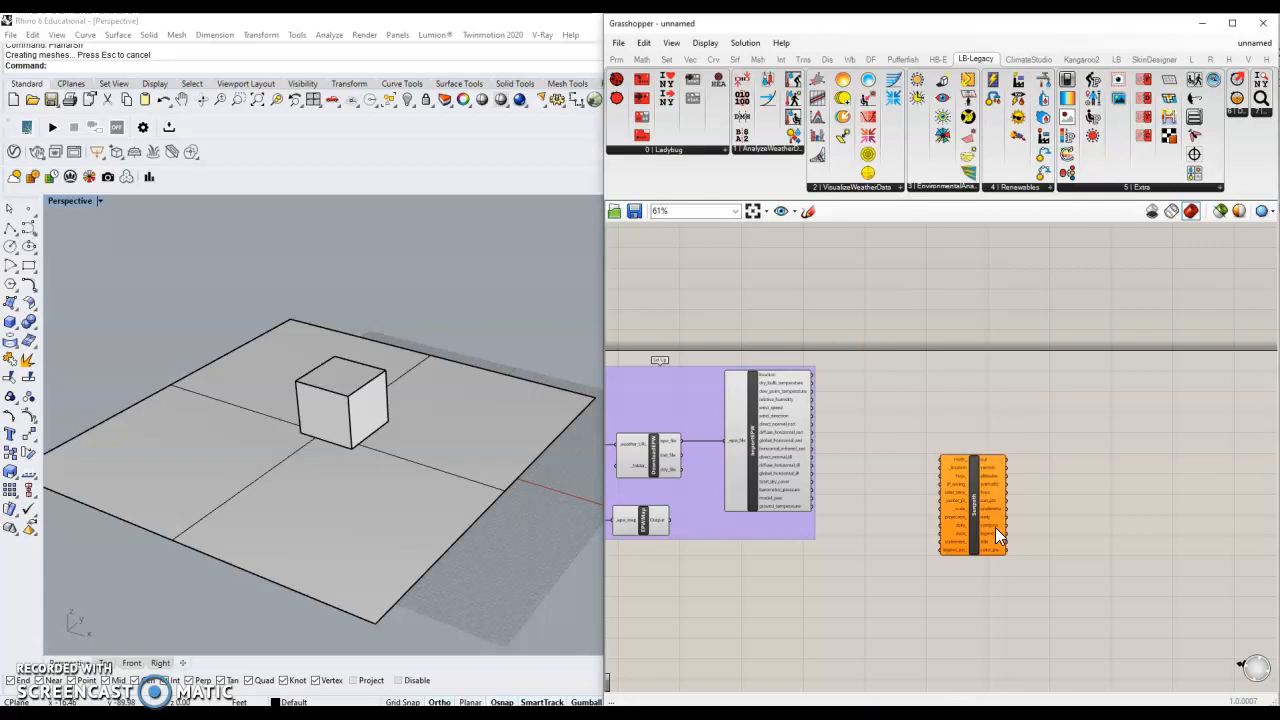
scroll(985, 472, "up", 3)
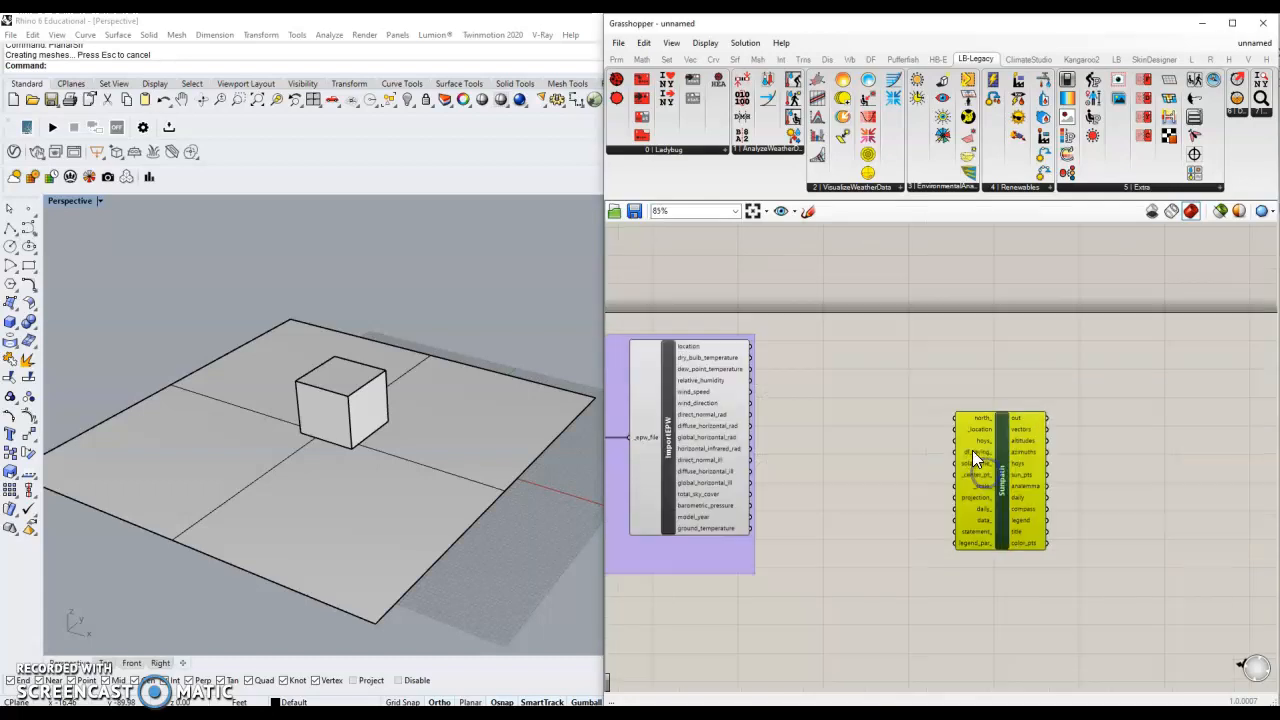
scroll(883, 386, "down", 1)
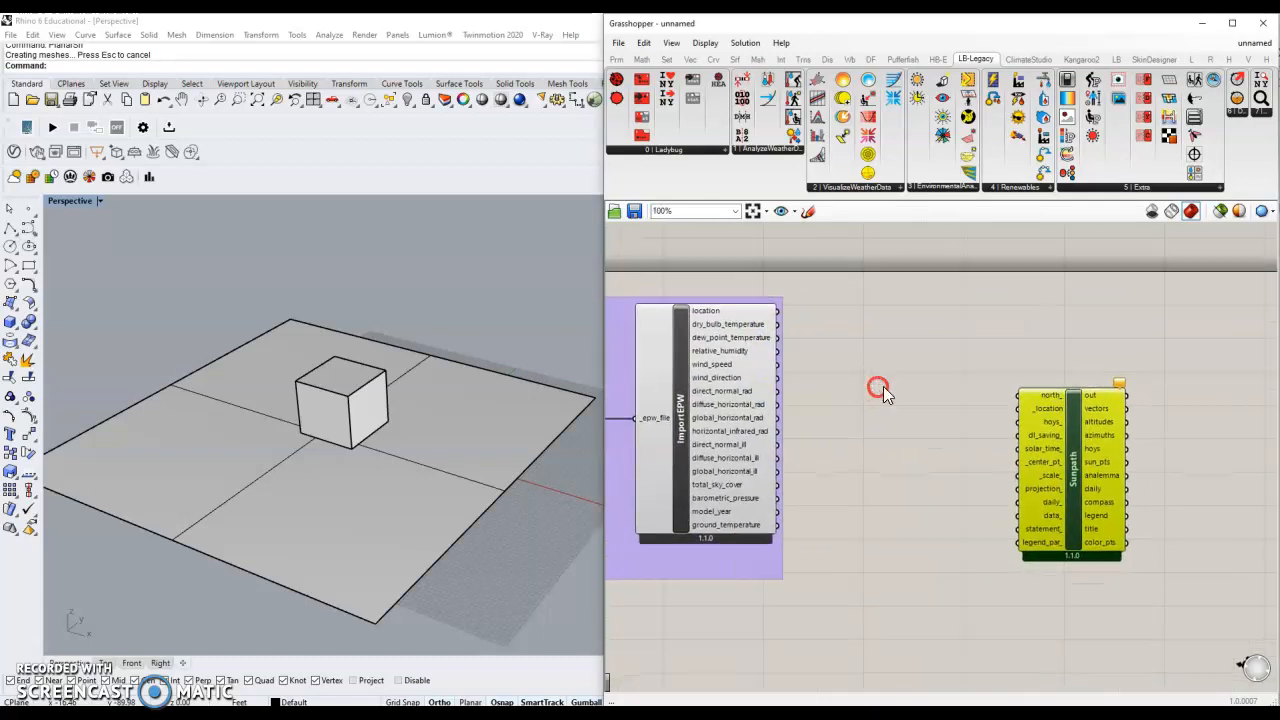
left_click(919, 461)
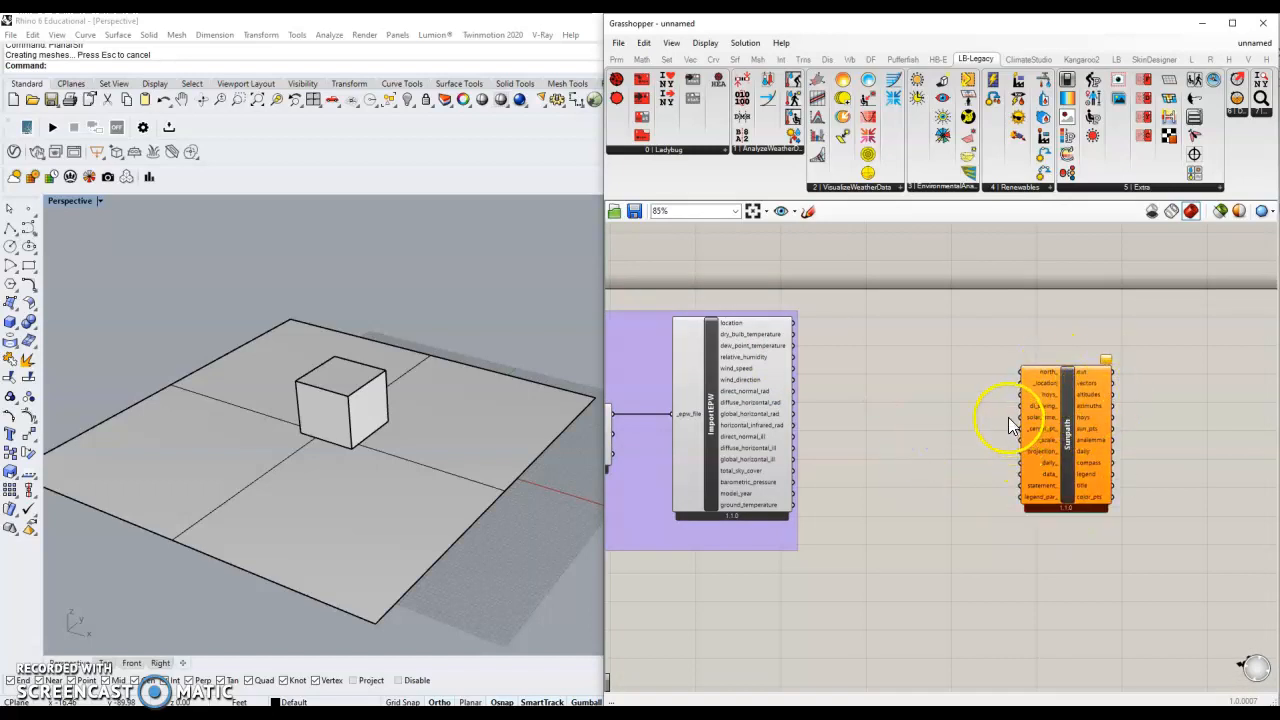
- Examine the Sunpath component's inputs and outputs, including the description of its analemma output
right_click_drag(862, 408, 914, 414)
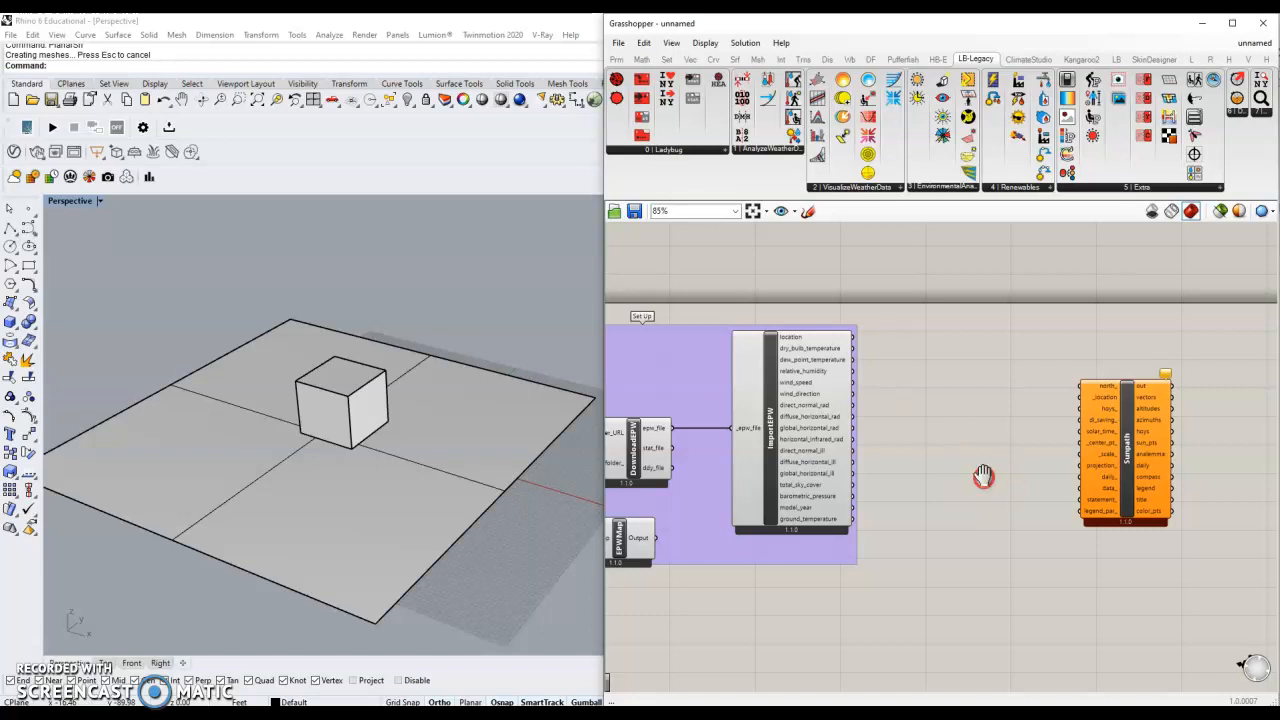
right_click_drag(980, 477, 865, 467)
scroll(1060, 445, "up", 2)
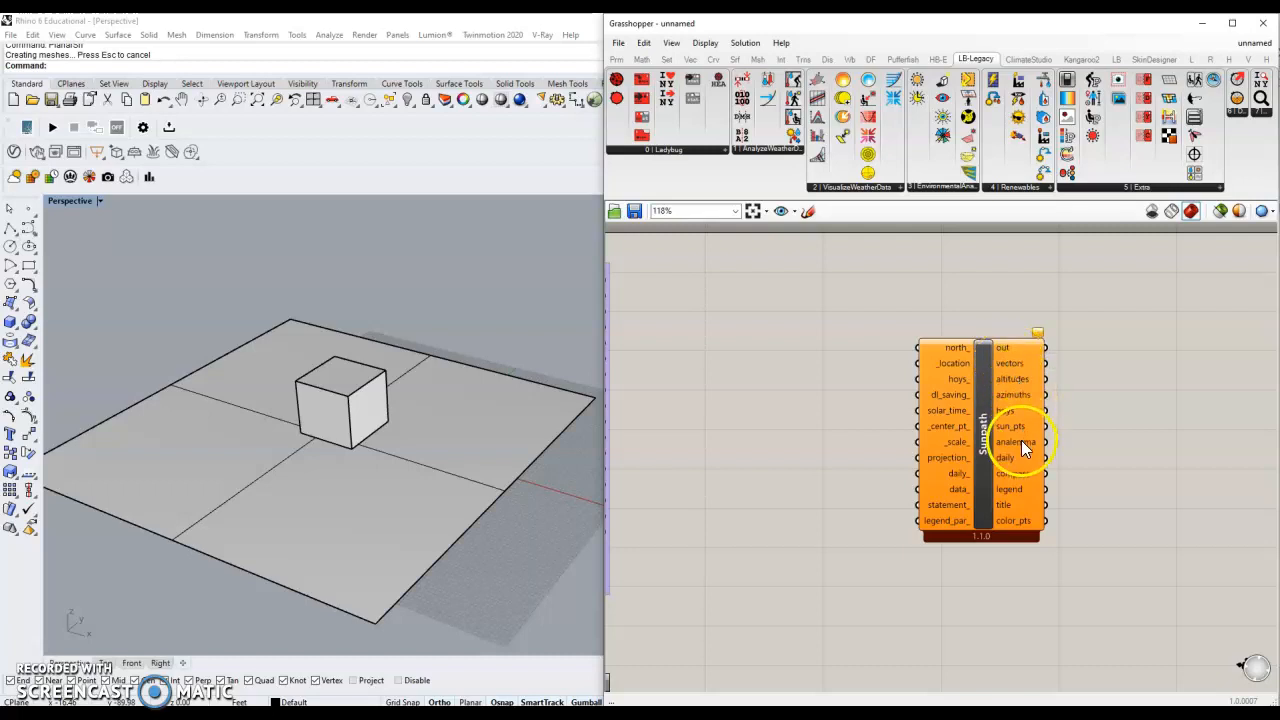
mouse_move(1022, 443)
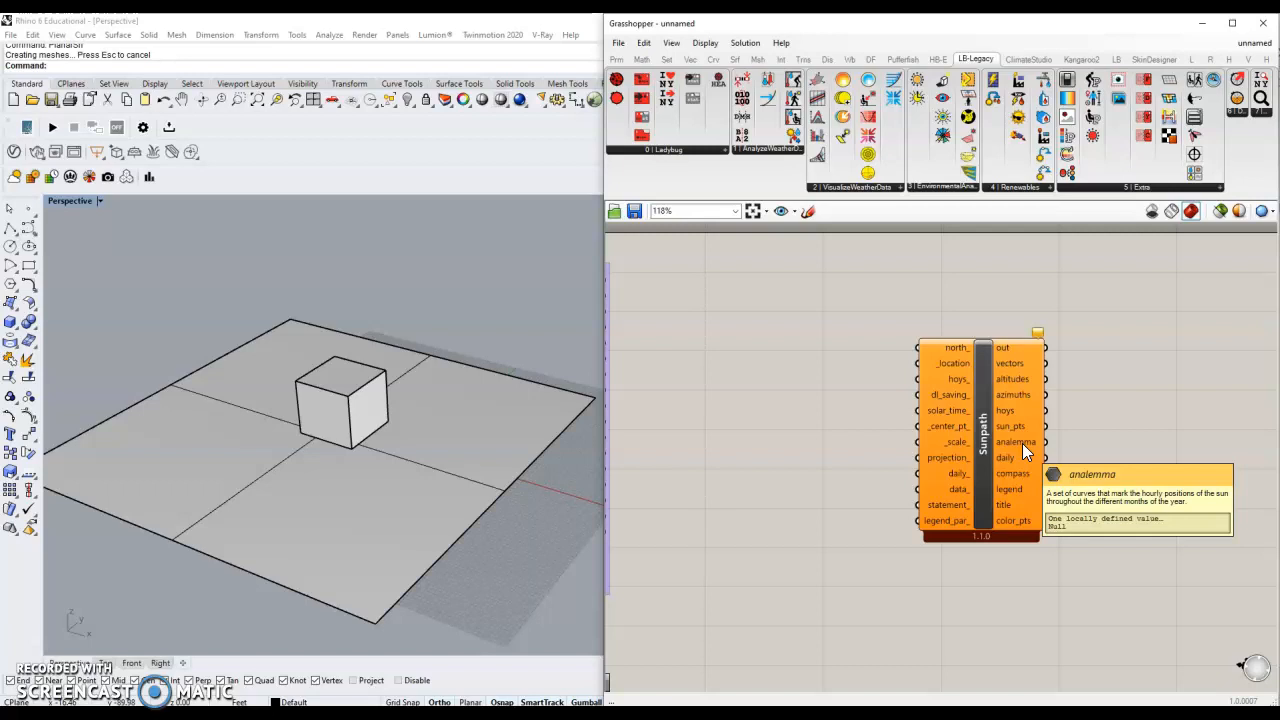
scroll(1061, 406, "down", 2)
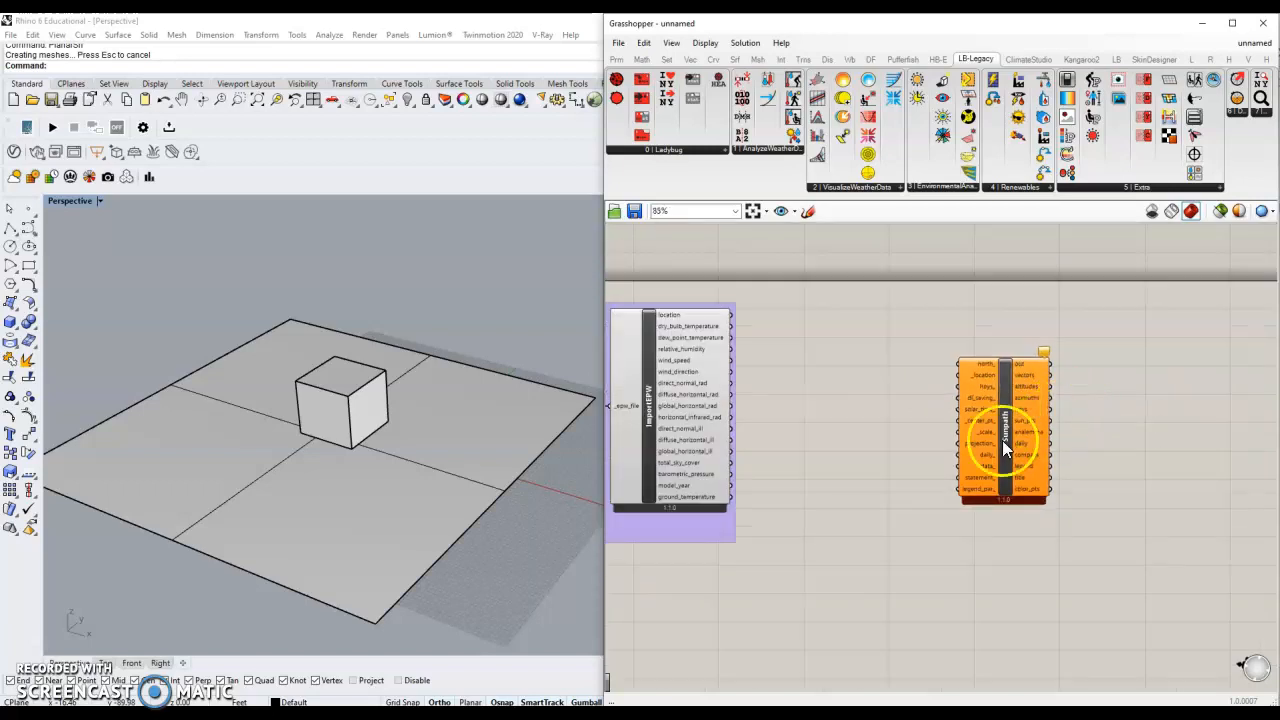
- Connect the location output of ImportEPW to the _location input of Sunpath
right_click_drag(924, 397, 946, 404)
scroll(903, 426, "up", 3)
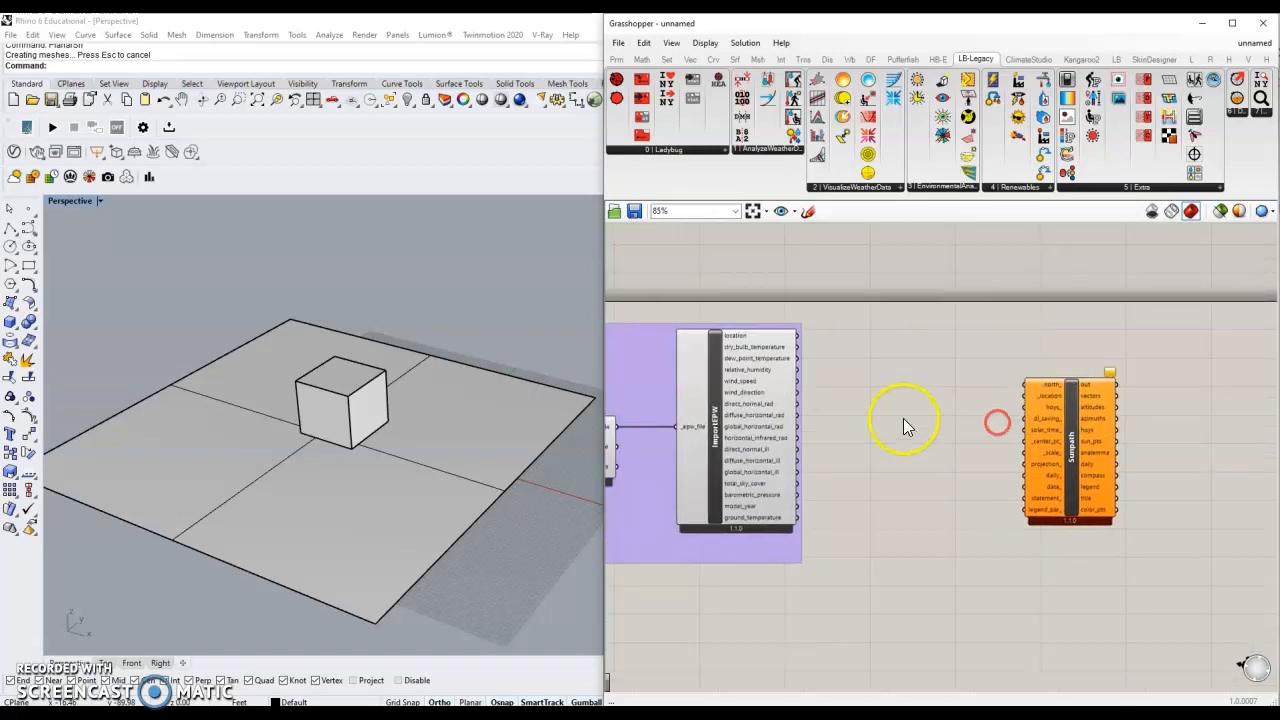
right_click_drag(803, 351, 974, 340)
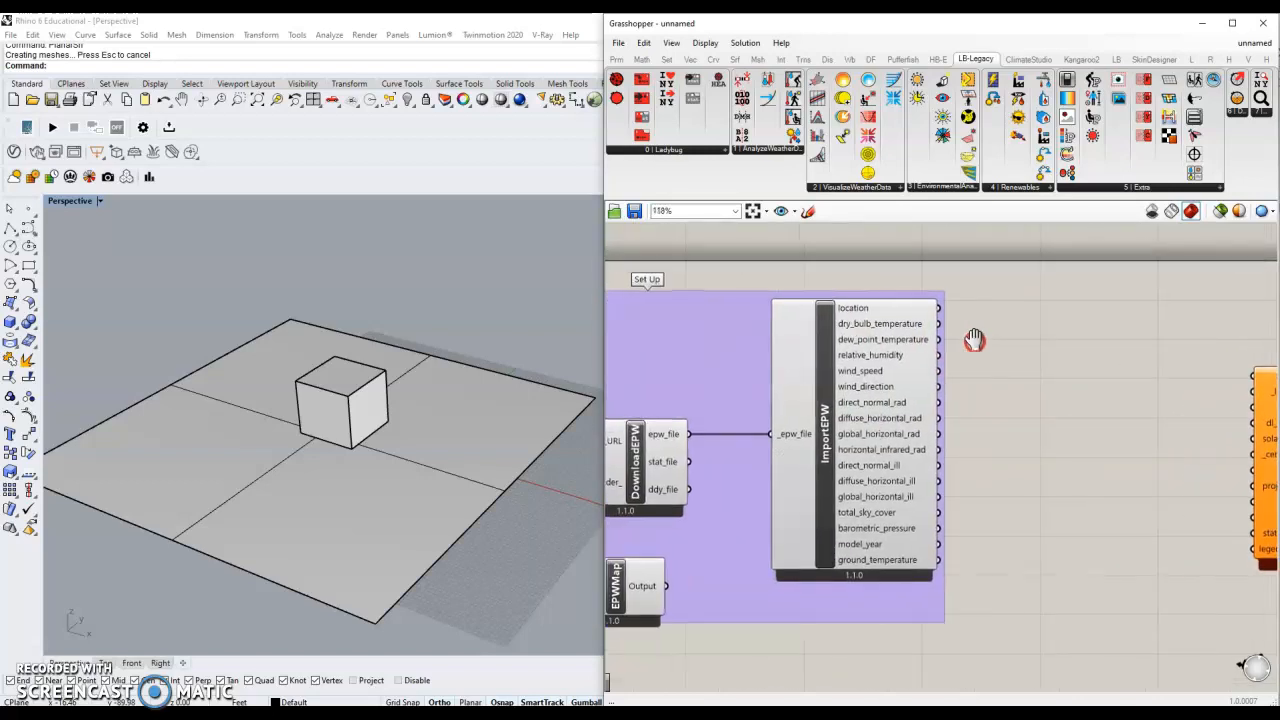
scroll(986, 340, "down", 1)
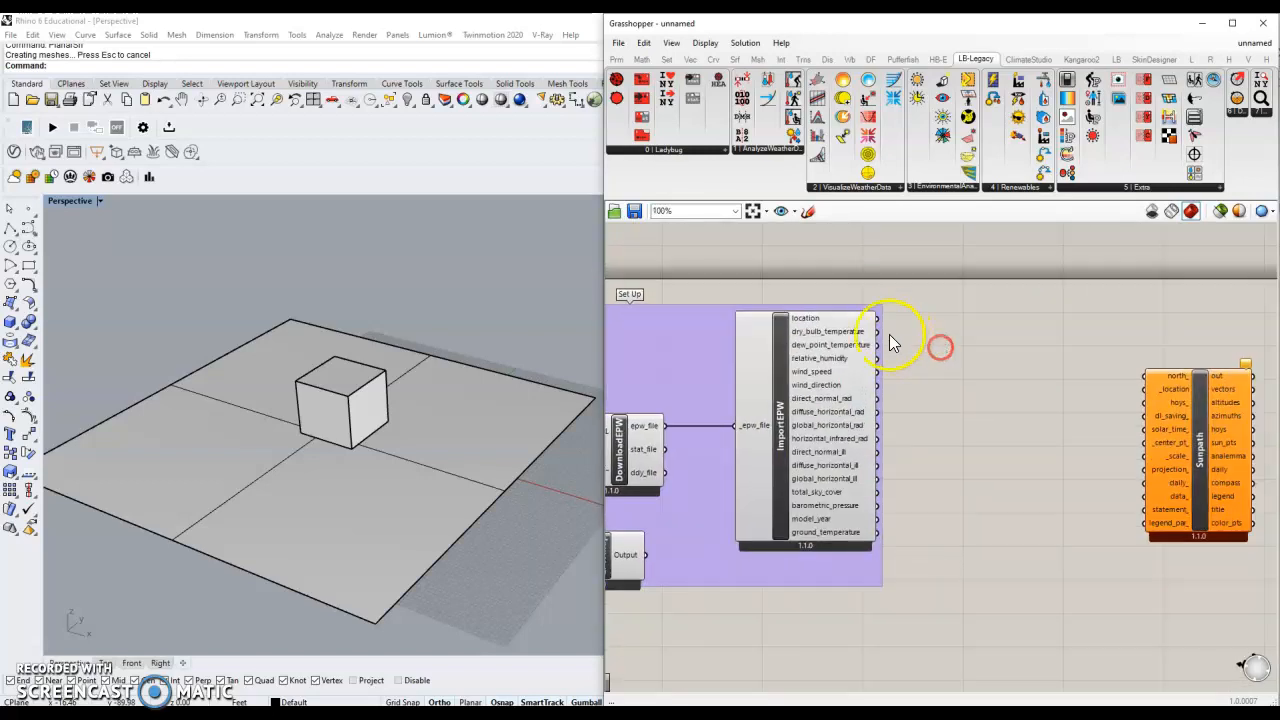
left_click_drag(872, 322, 1145, 389)
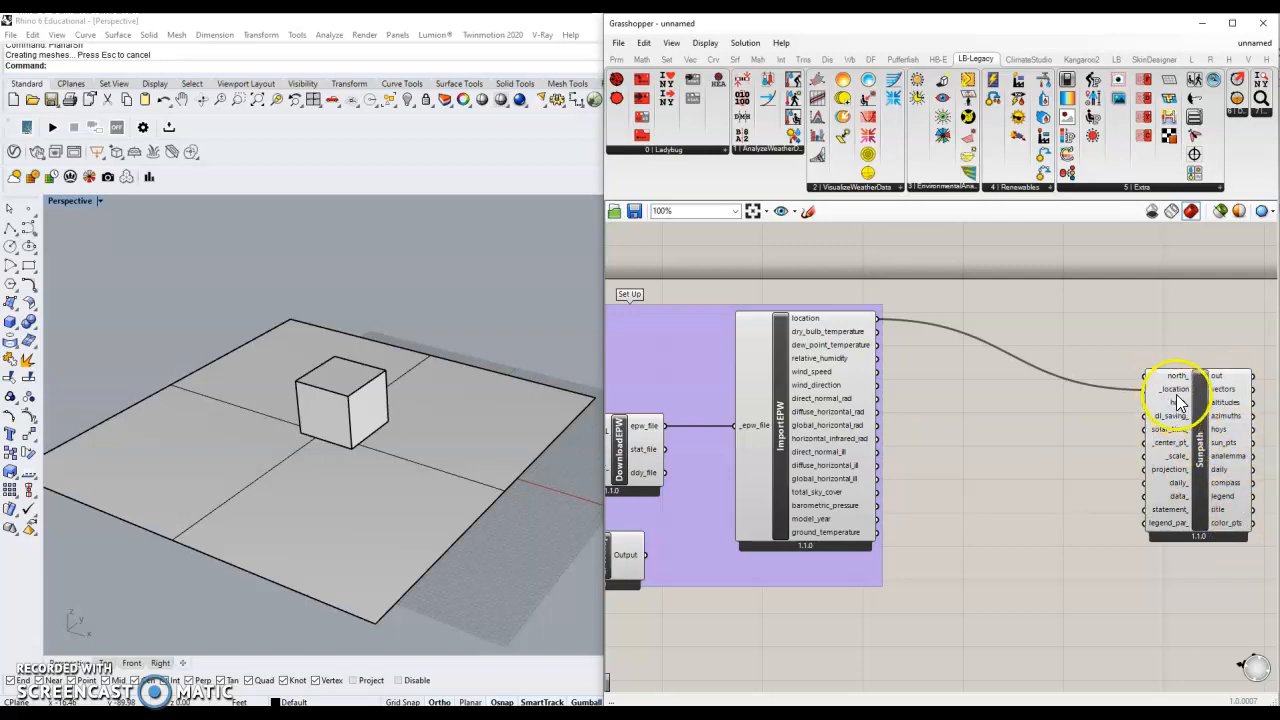
- Add an LB Calculate HOY component below the Set Up group and shift it slightly to the right
scroll(1153, 416, "down", 5)
scroll(1114, 468, "up", 3)
right_click_drag(1111, 485, 1117, 464)
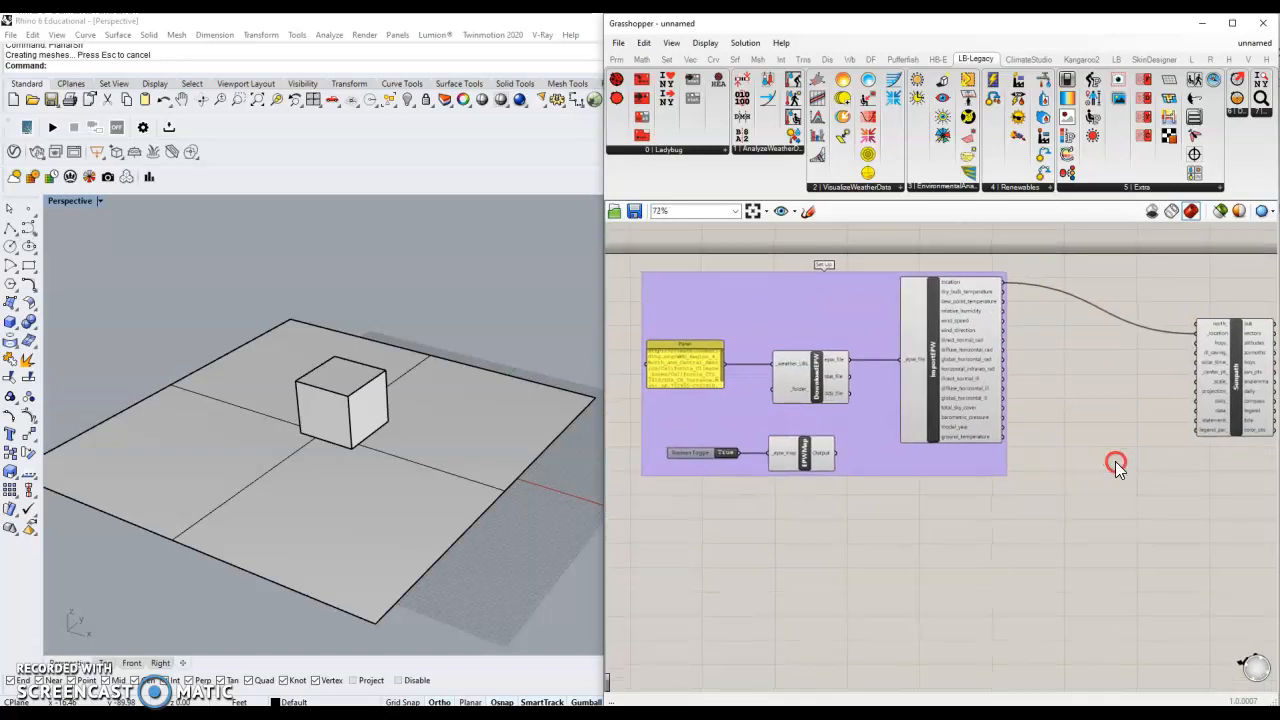
right_click_drag(940, 575, 920, 526)
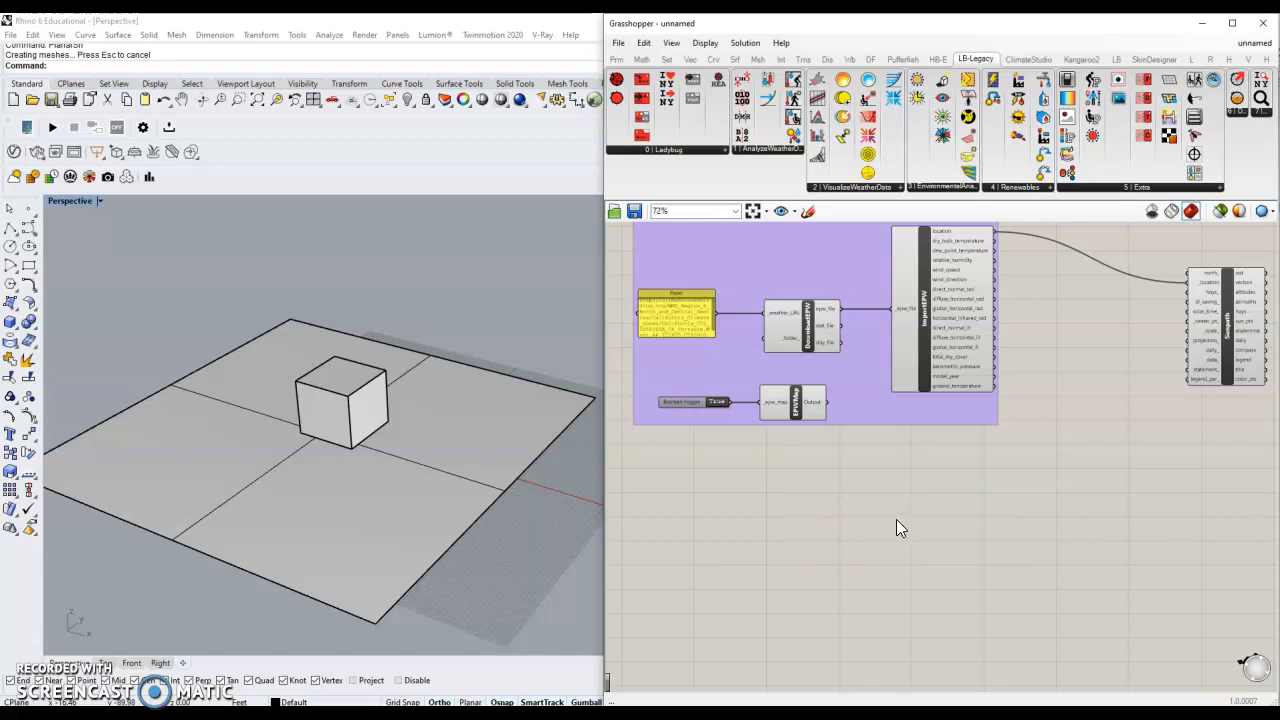
left_click(919, 535)
left_click(899, 499)
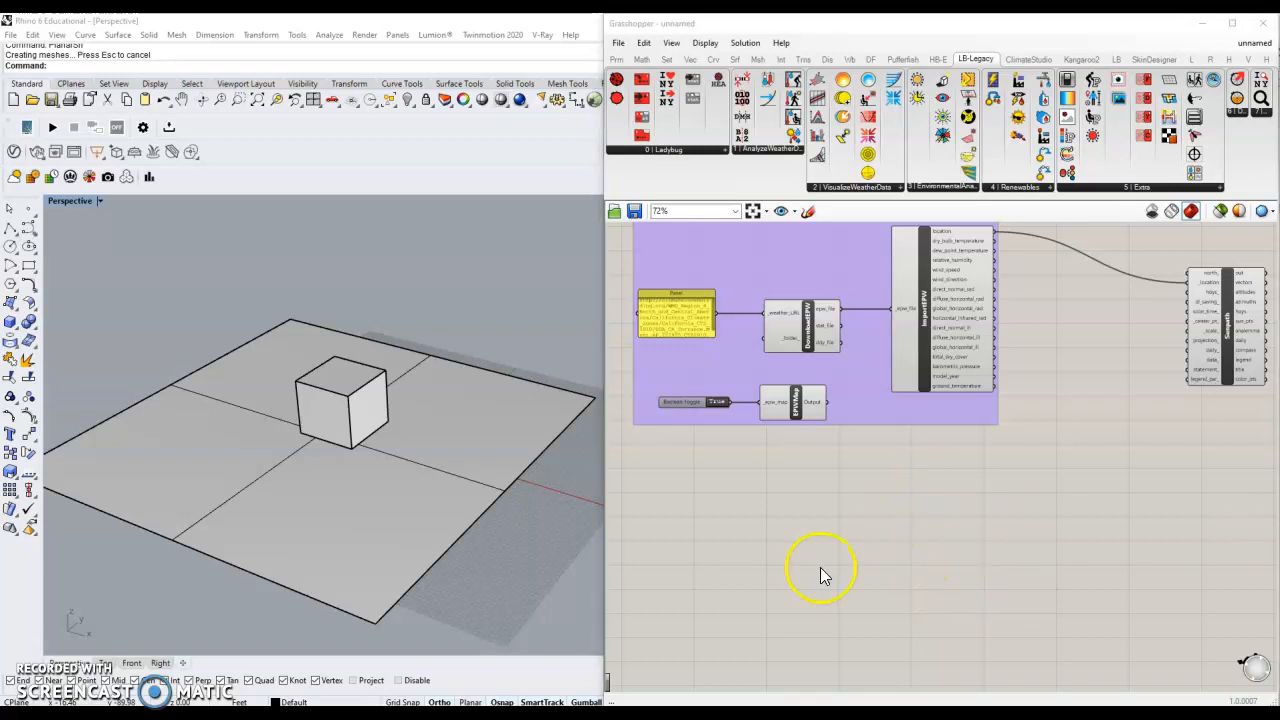
double_click(831, 500)
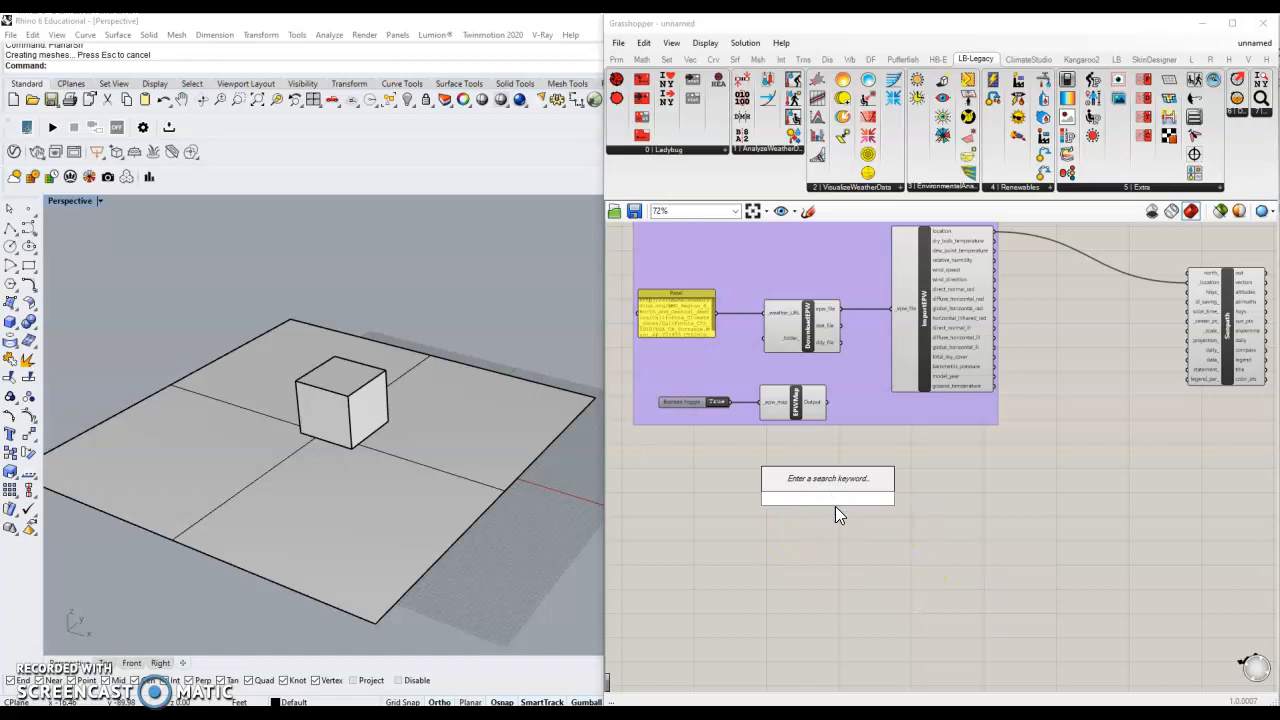
type("HOY")
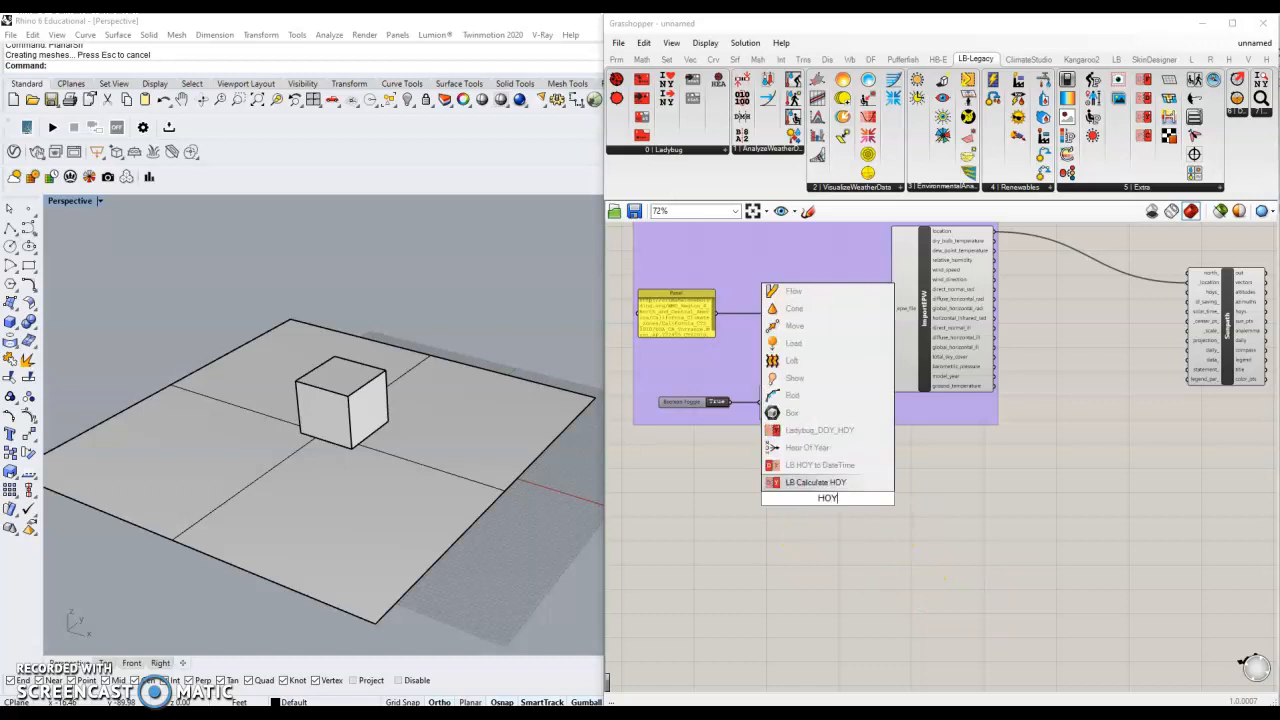
key("Return")
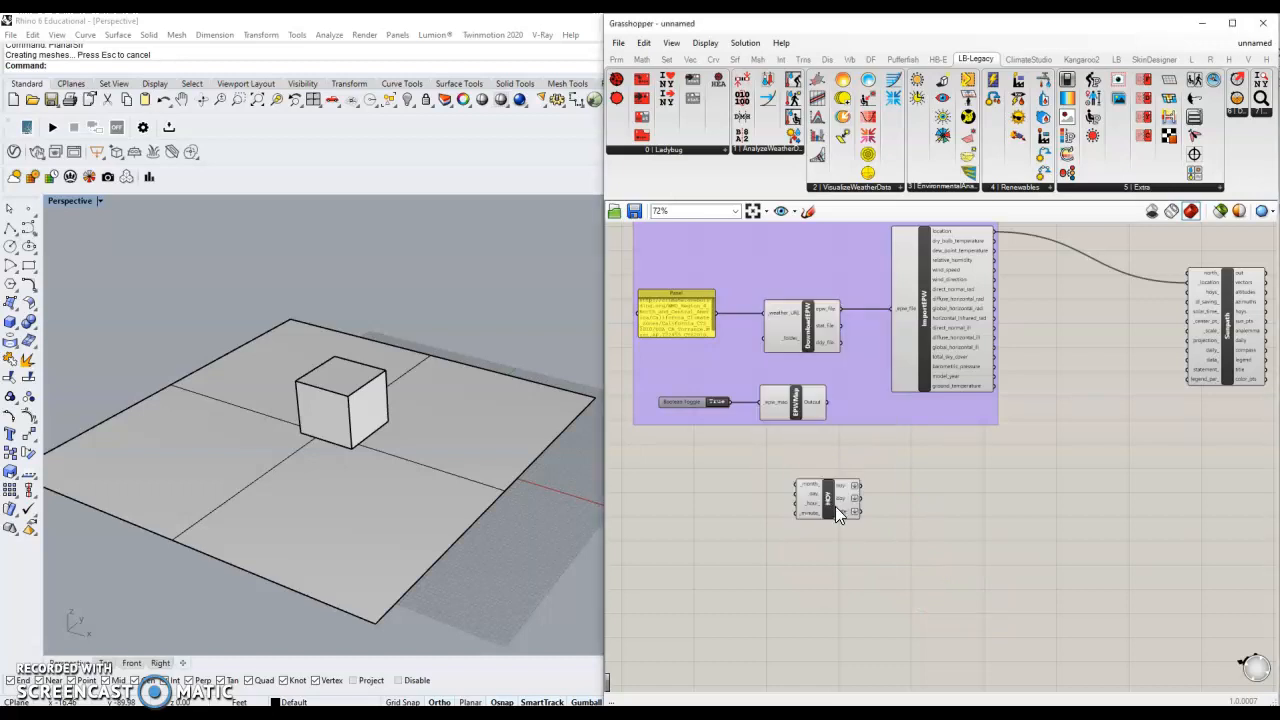
left_click(835, 506)
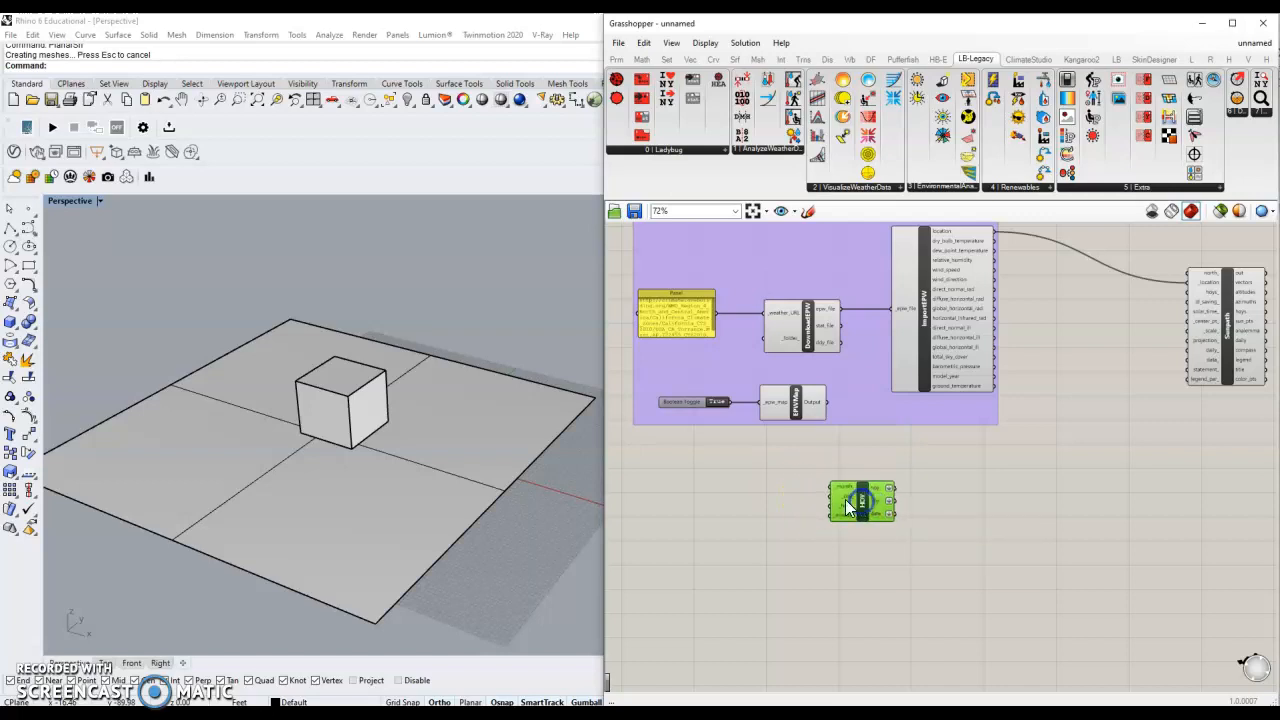
- Examine the HOY component's month, day, hour and minute inputs
scroll(845, 499, "up", 3)
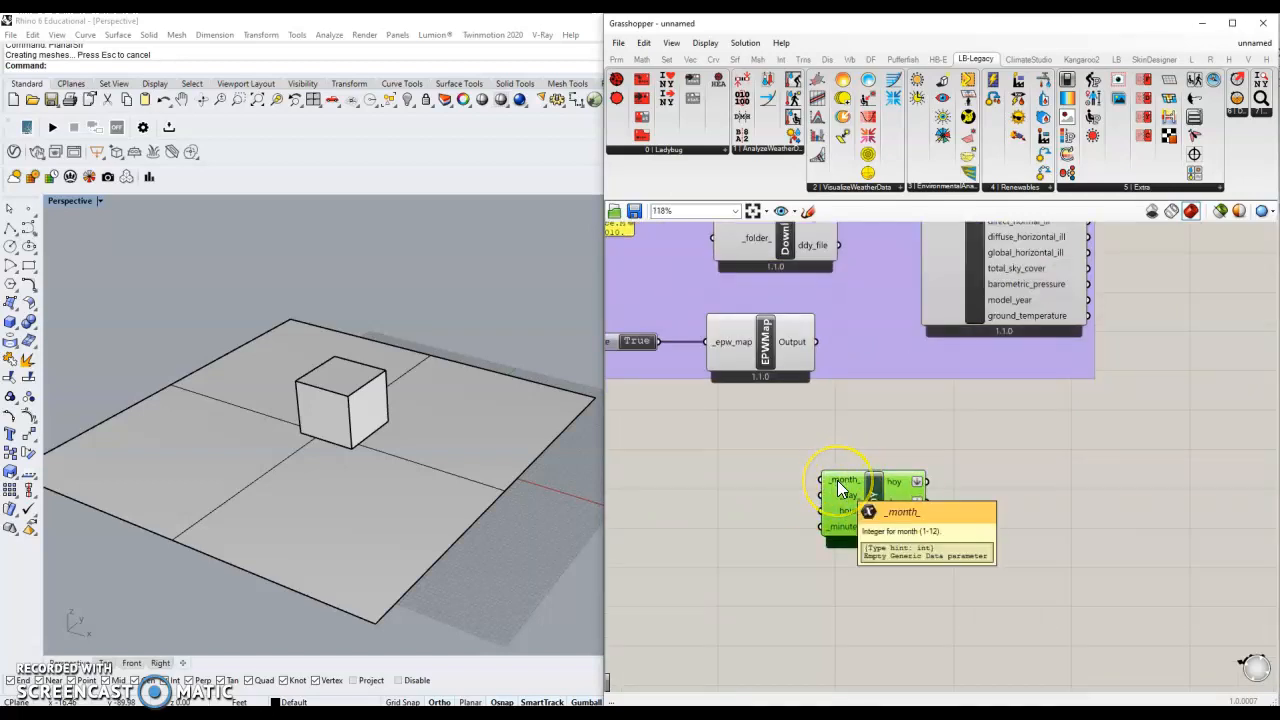
left_click(840, 503)
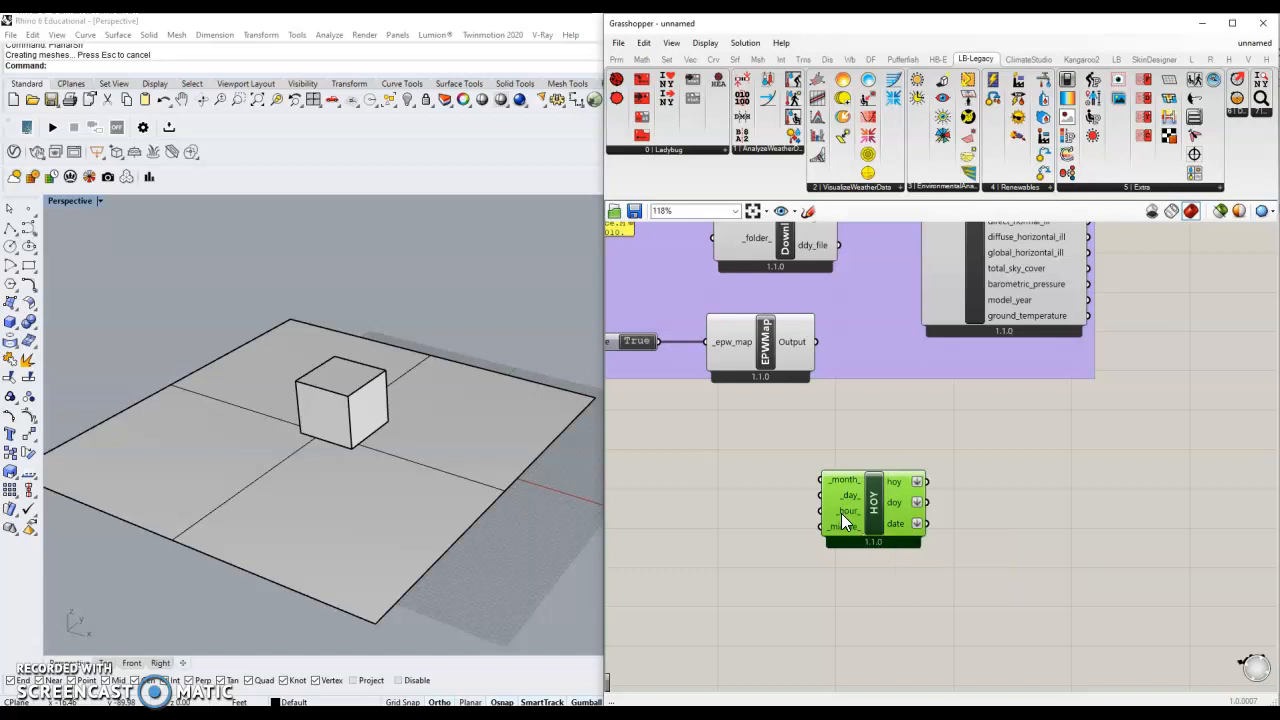
left_click(845, 530)
scroll(845, 527, "down", 4)
right_click_drag(885, 527, 893, 511)
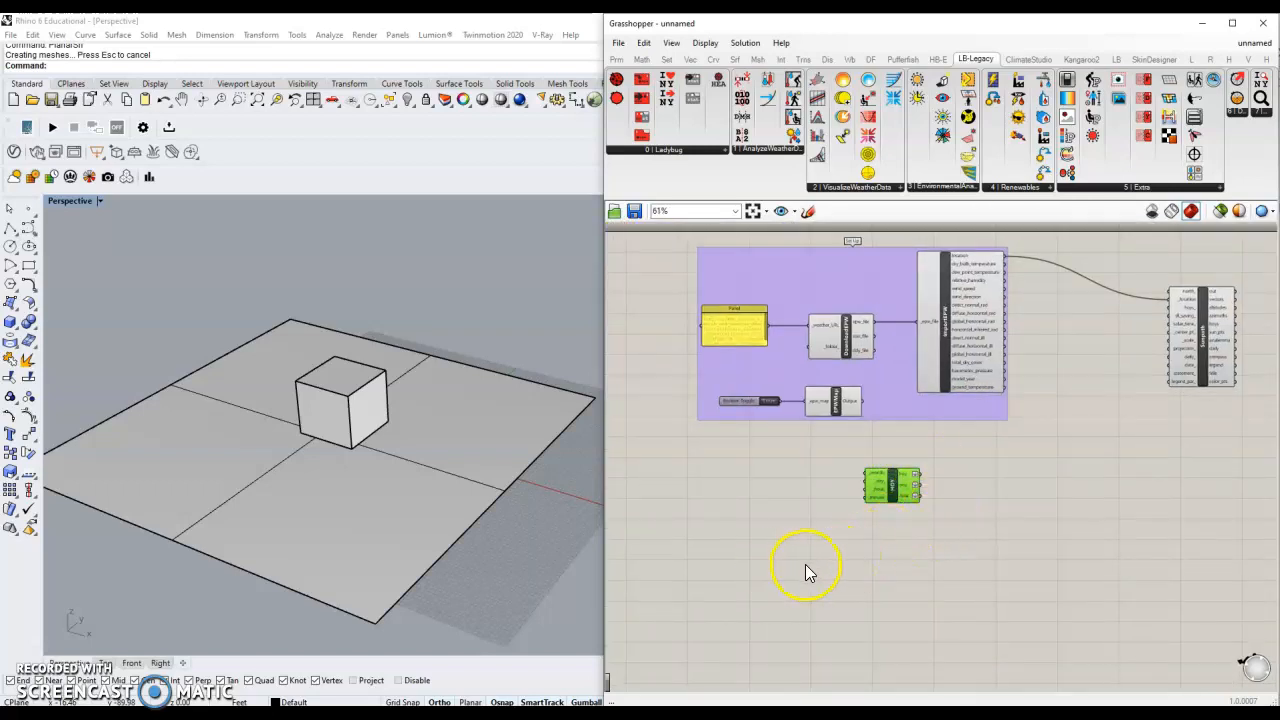
- Add an LB Analysis Period component to the canvas below the HOY component
right_click(846, 613)
left_click(838, 569)
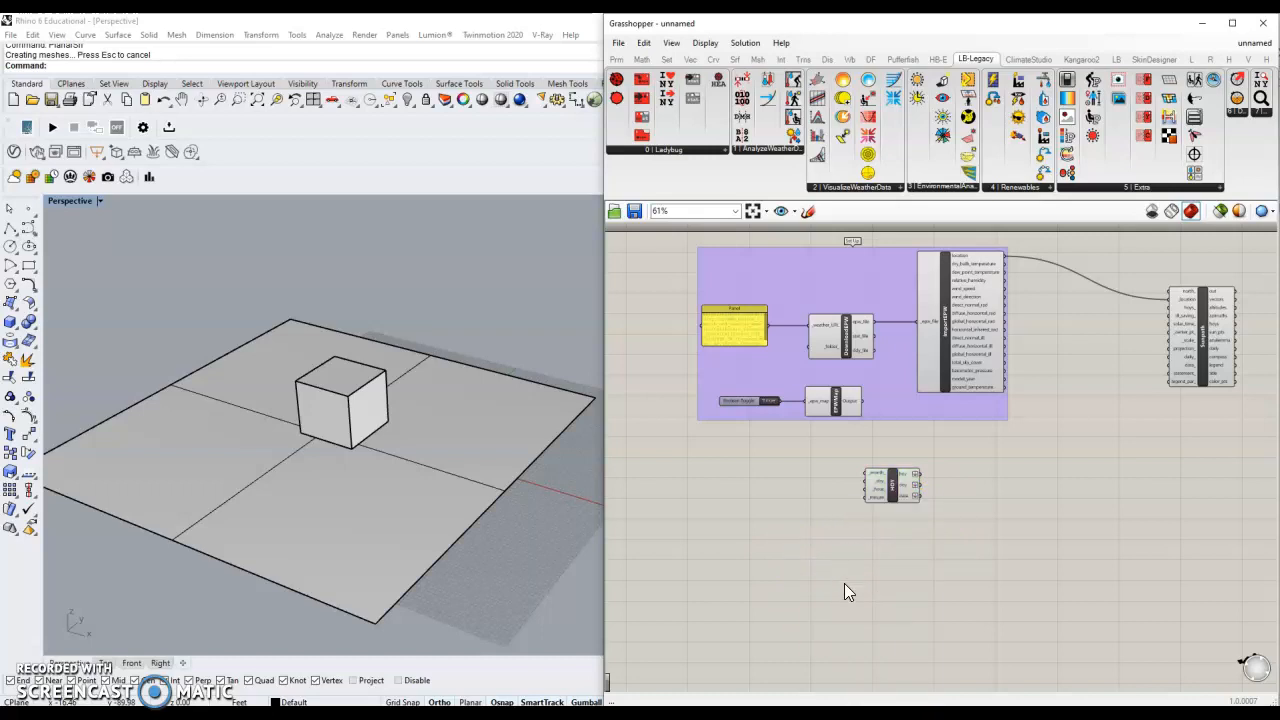
scroll(844, 590, "up", 2)
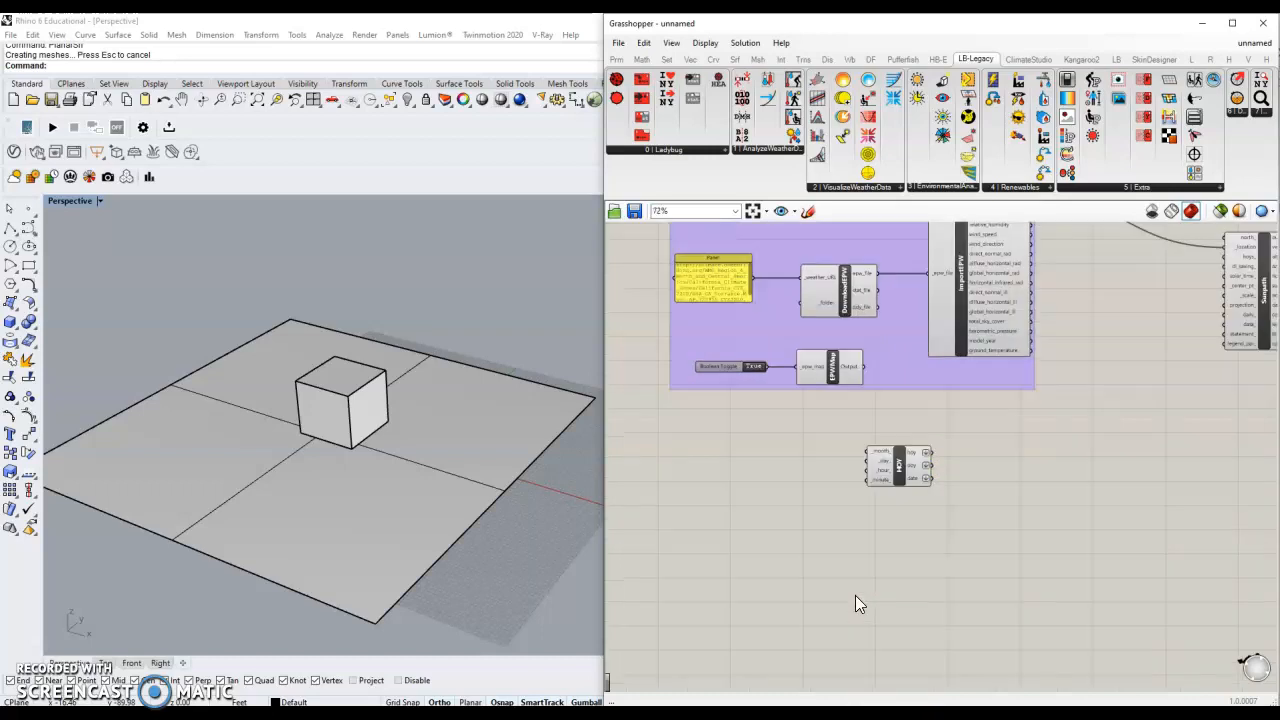
double_click(902, 553)
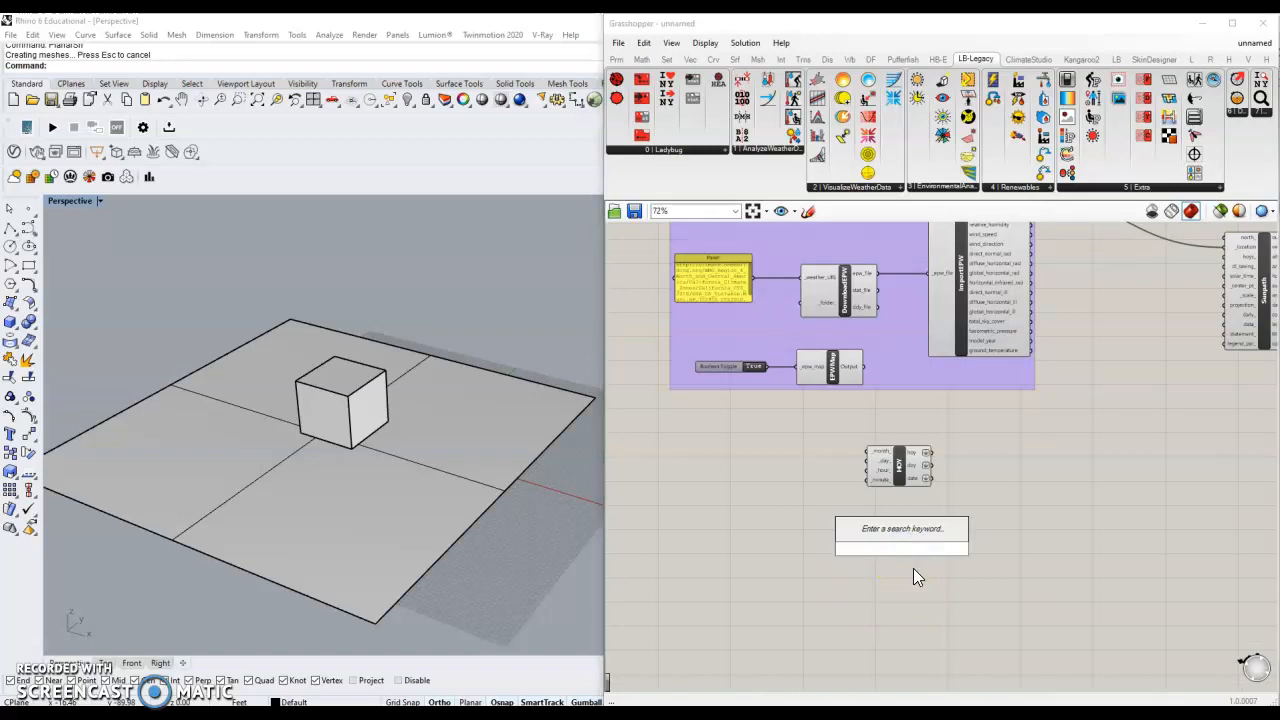
type("Anlysis Perio")
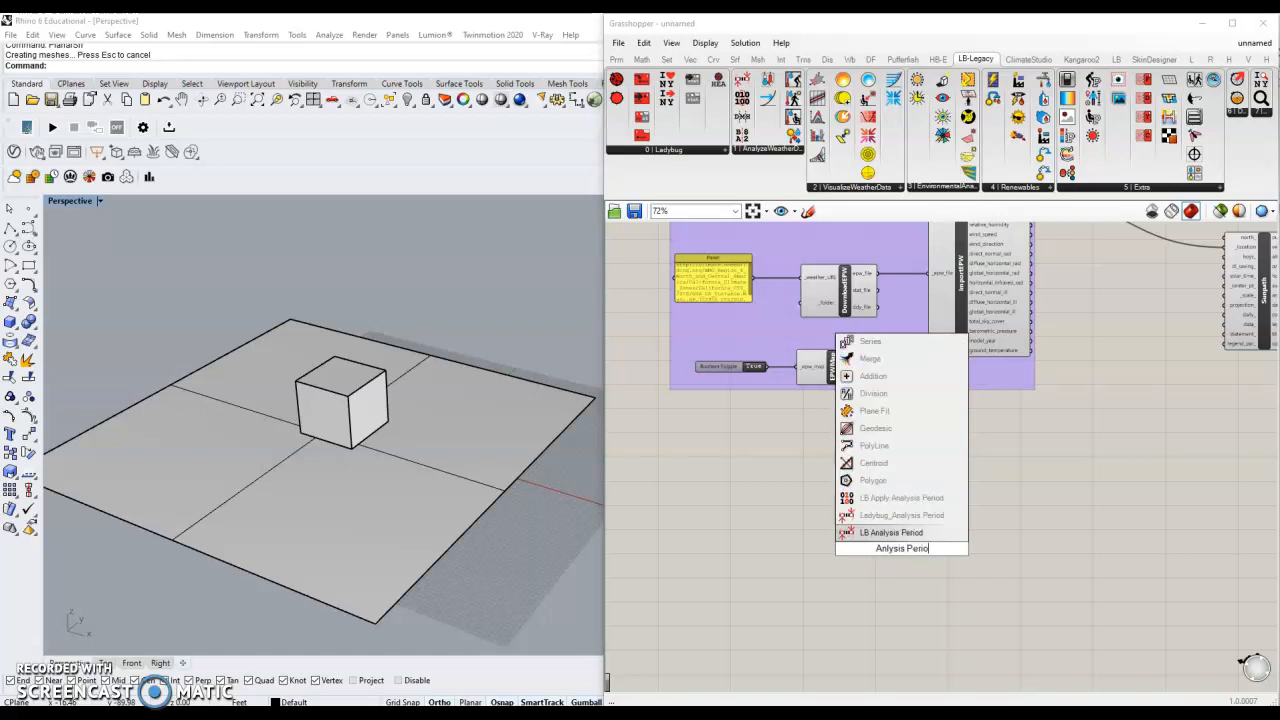
key("Return")
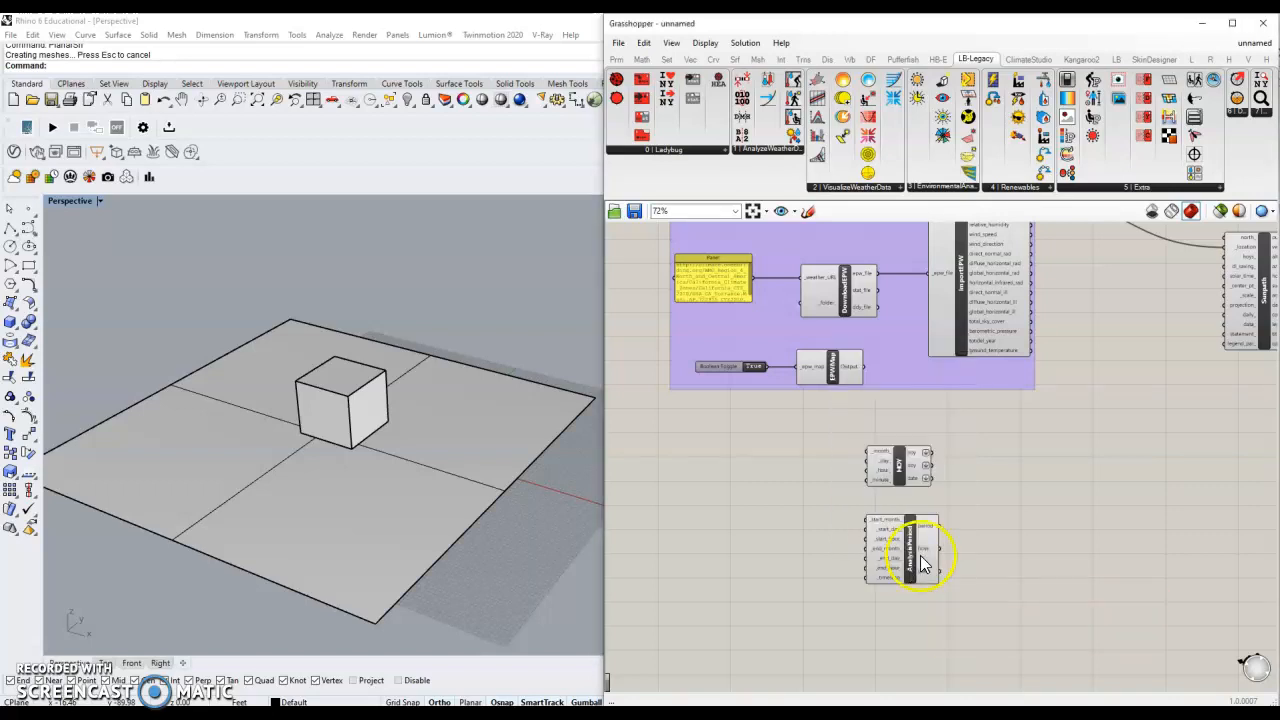
- Create a number slider set to 1 and connect it to the _start_month_ input of AnalysisPeriod
scroll(920, 563, "up", 3)
right_click_drag(840, 591, 897, 587)
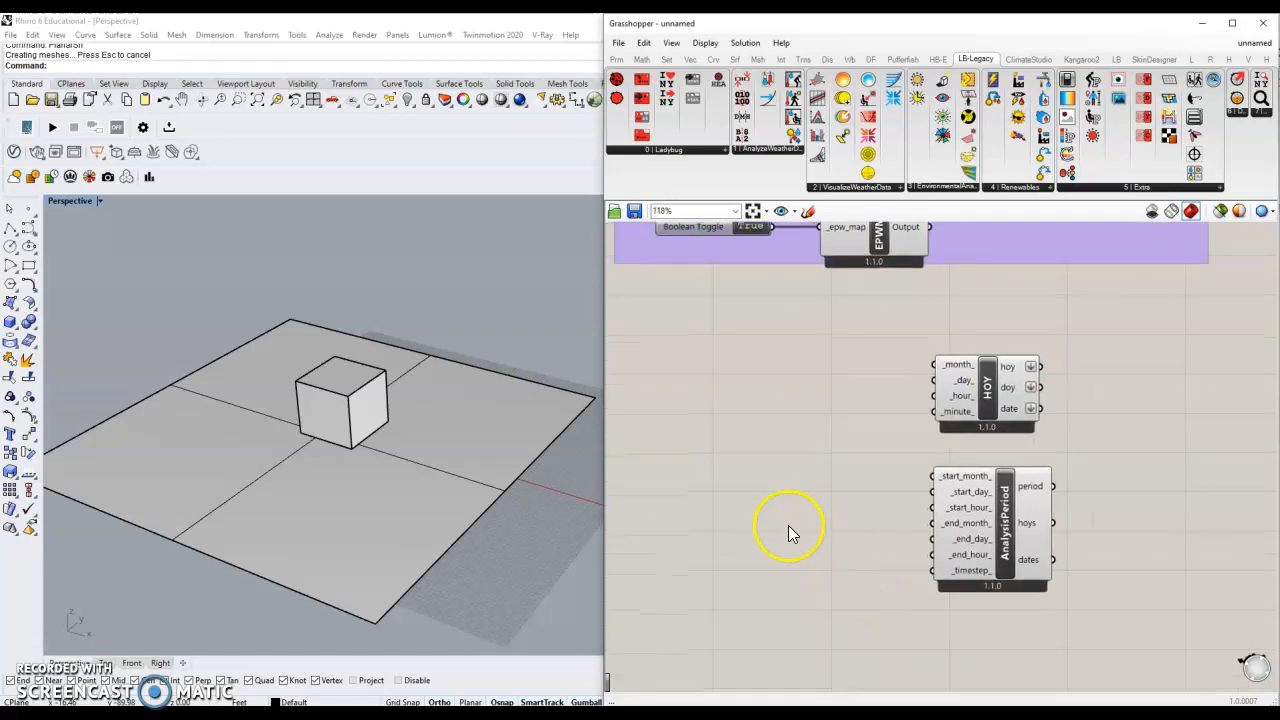
mouse_move(977, 486)
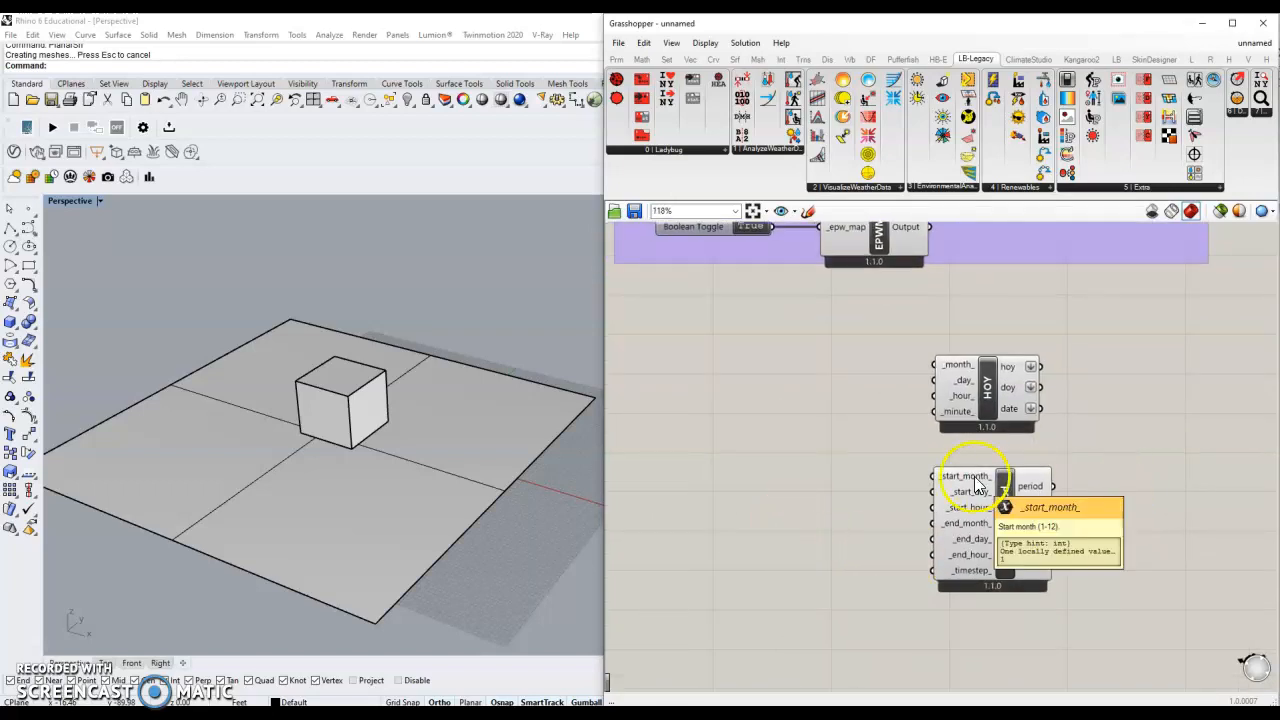
double_click(743, 476)
type("1")
key("Return")
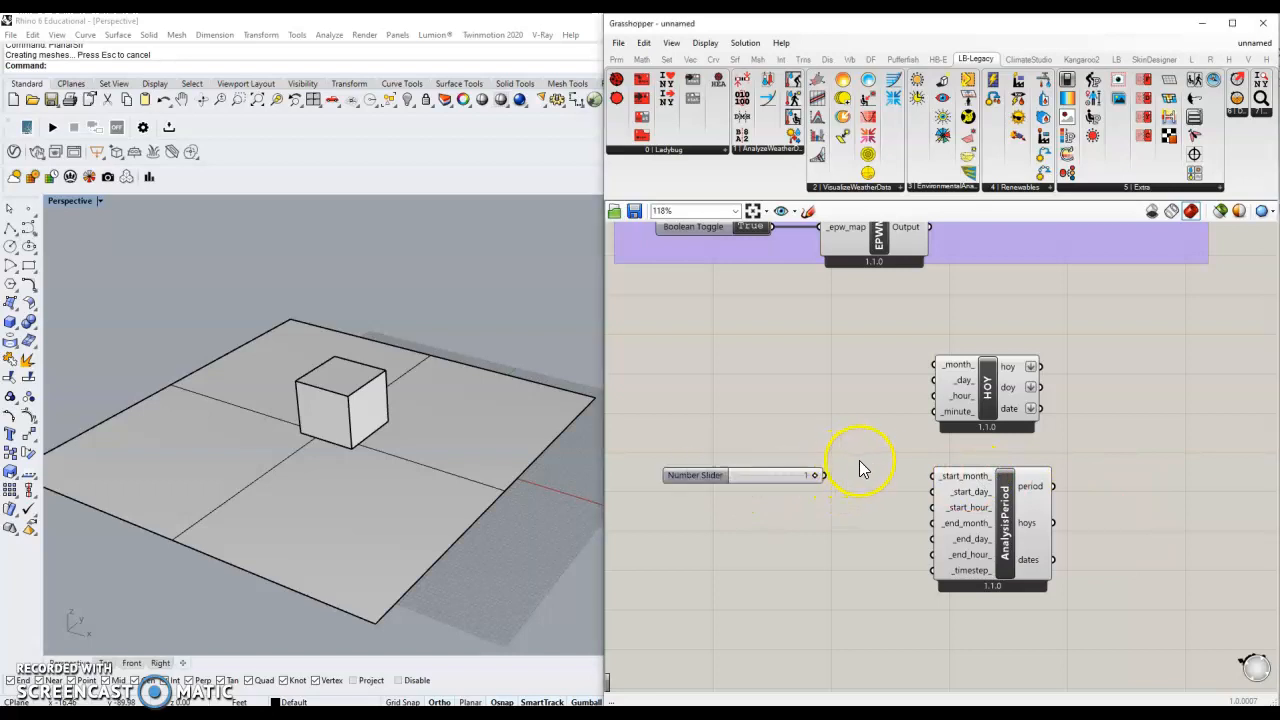
left_click_drag(824, 475, 942, 477)
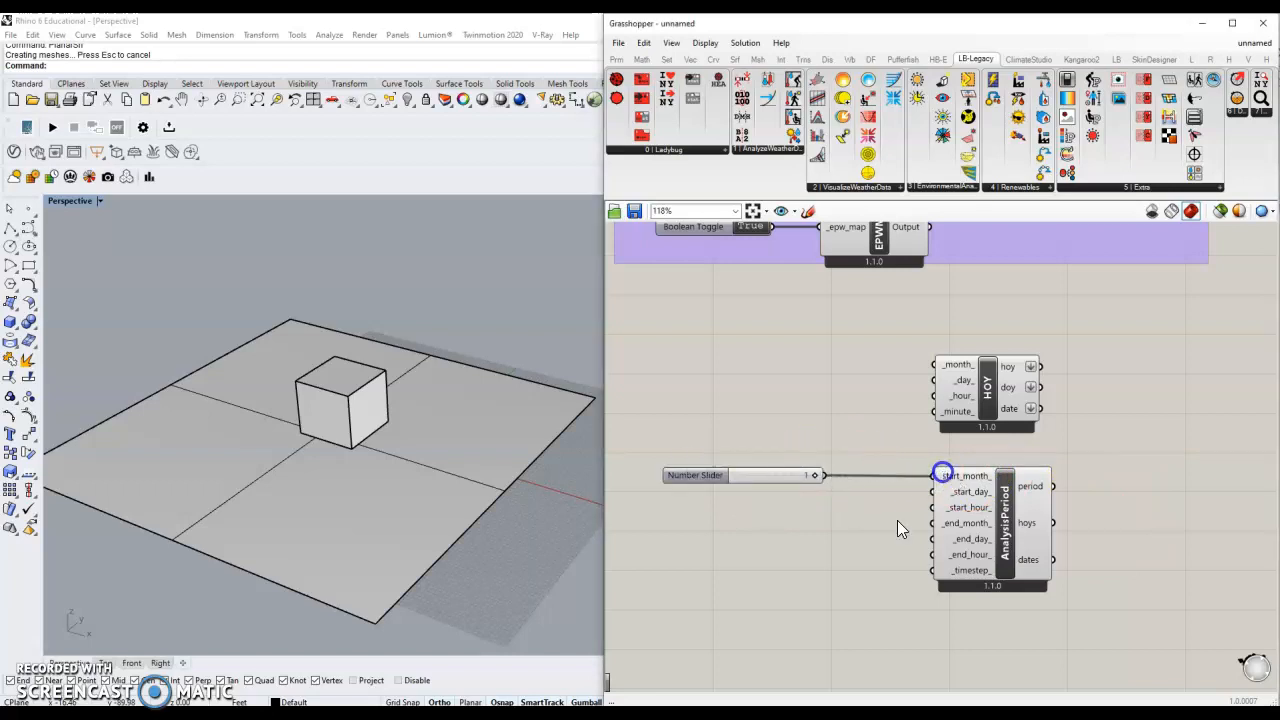
- Create a number slider set to 12 and connect it to the _end_month_ input of AnalysisPeriod
double_click(702, 537)
type("12")
key("Return")
left_click_drag(783, 537, 932, 523)
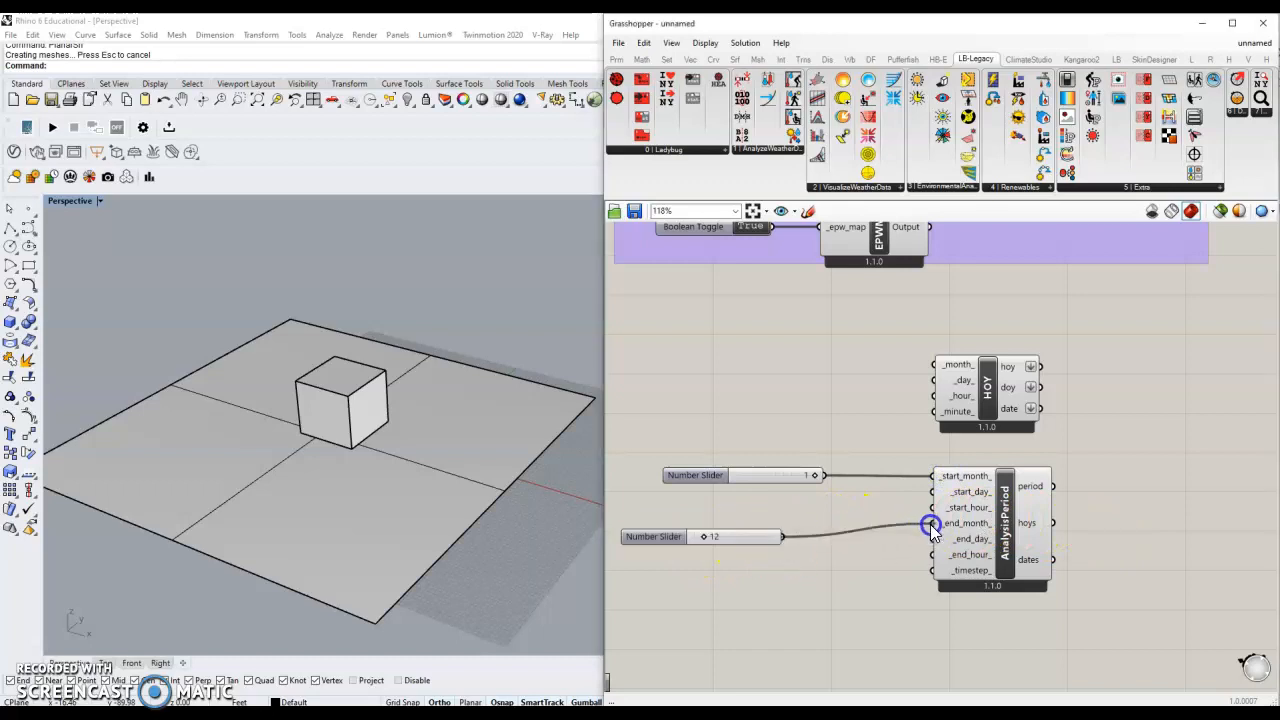
- Add a slider with value 1 for the _start_day_ input of AnalysisPeriod and place it just under the start month slider
double_click(758, 497)
type("1")
key("Return")
left_click_drag(828, 486, 932, 492)
left_click_drag(768, 486, 758, 497)
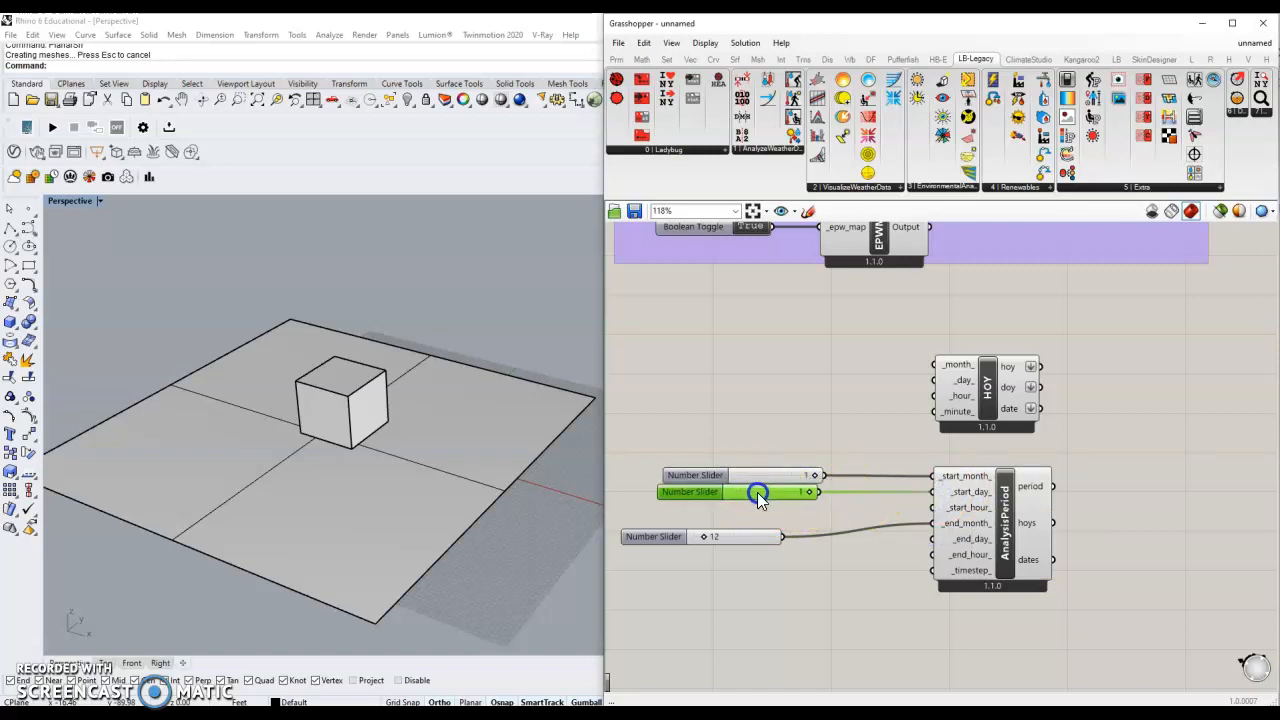
- Add a slider with value 31 for the _end_day_ input of AnalysisPeriod and place it just under the end month slider
double_click(732, 597)
type("31")
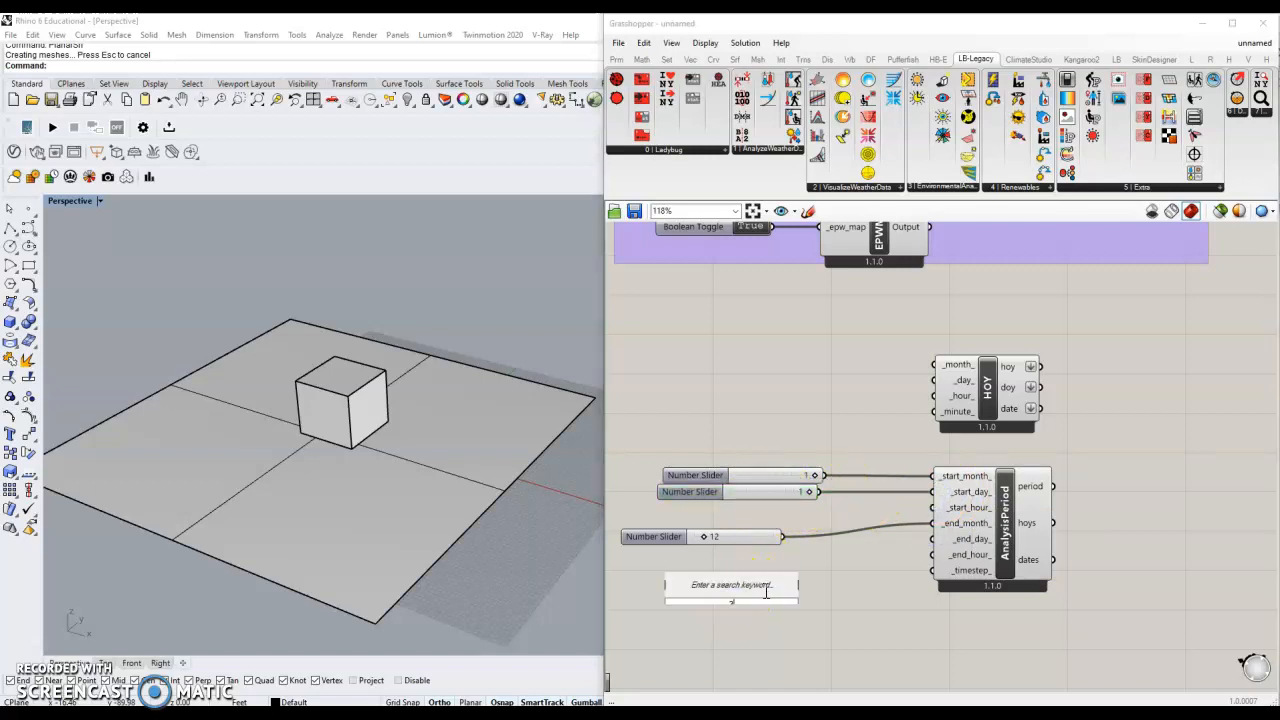
key("Return")
left_click_drag(815, 597, 930, 541)
left_click_drag(703, 597, 699, 561)
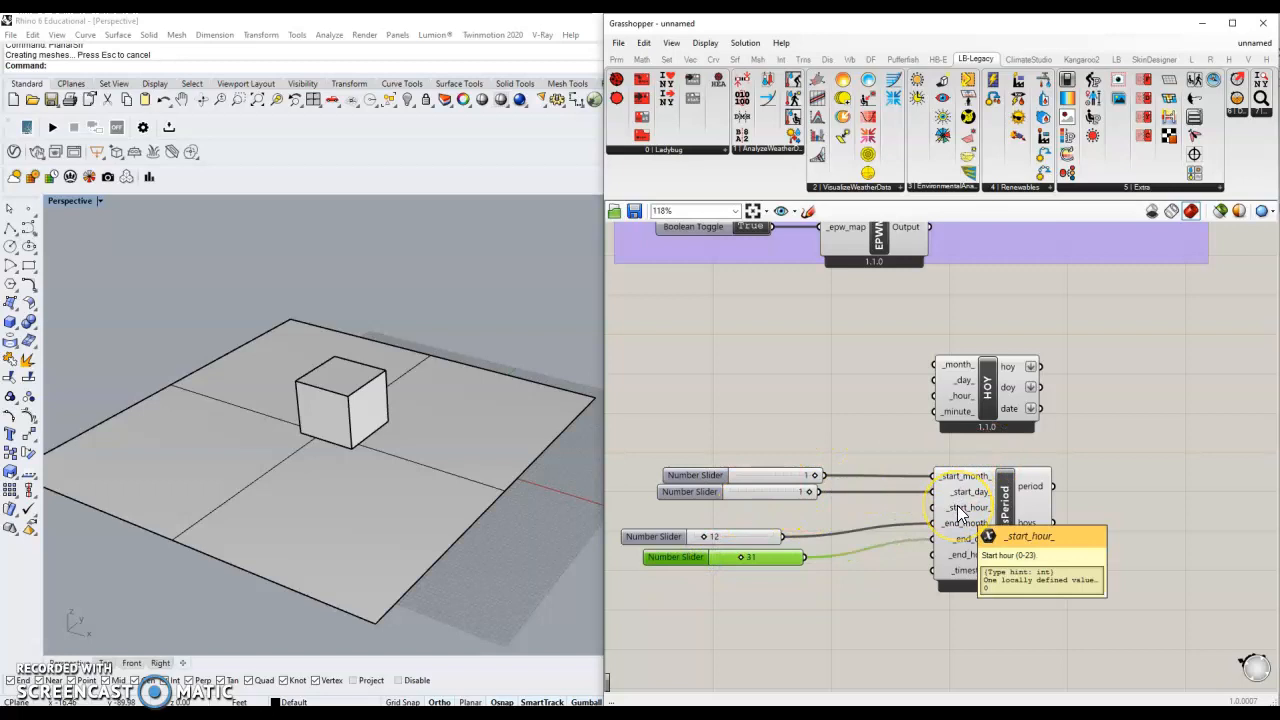
- Create a number slider set to 0 and connect it to the _start_hour_ input of AnalysisPeriod
double_click(746, 514)
type("0")
key("Return")
left_click_drag(828, 512, 933, 507)
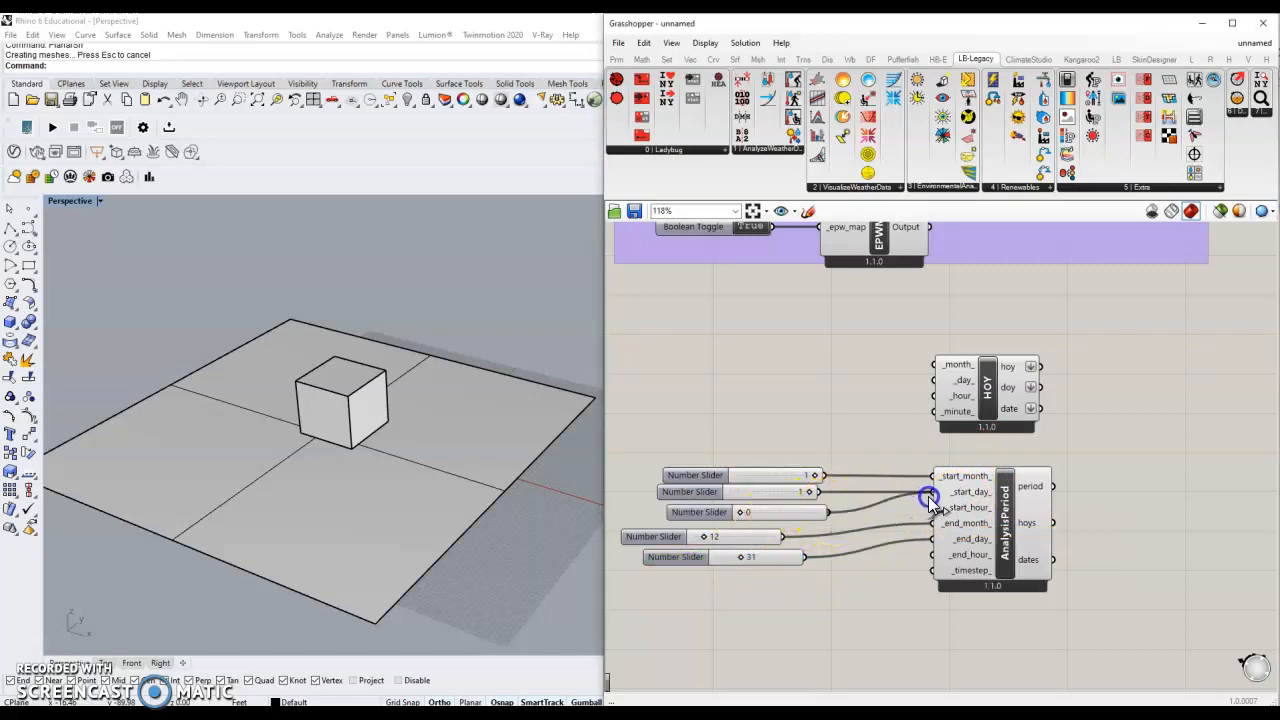
- Create a number slider set to 23 and connect it to the _end_hour_ input of AnalysisPeriod
double_click(750, 590)
type("23")
key("Return")
left_click_drag(839, 582, 911, 558)
left_click_drag(836, 583, 934, 555)
- Connect the hoys output of AnalysisPeriod to the hoys_ input of Sunpath
right_click_drag(982, 584, 917, 572)
scroll(916, 573, "down", 3)
right_click_drag(1002, 562, 847, 623)
left_click_drag(804, 590, 1091, 299)
right_click_drag(1152, 422, 1084, 444)
right_click_drag(1120, 394, 1080, 443)
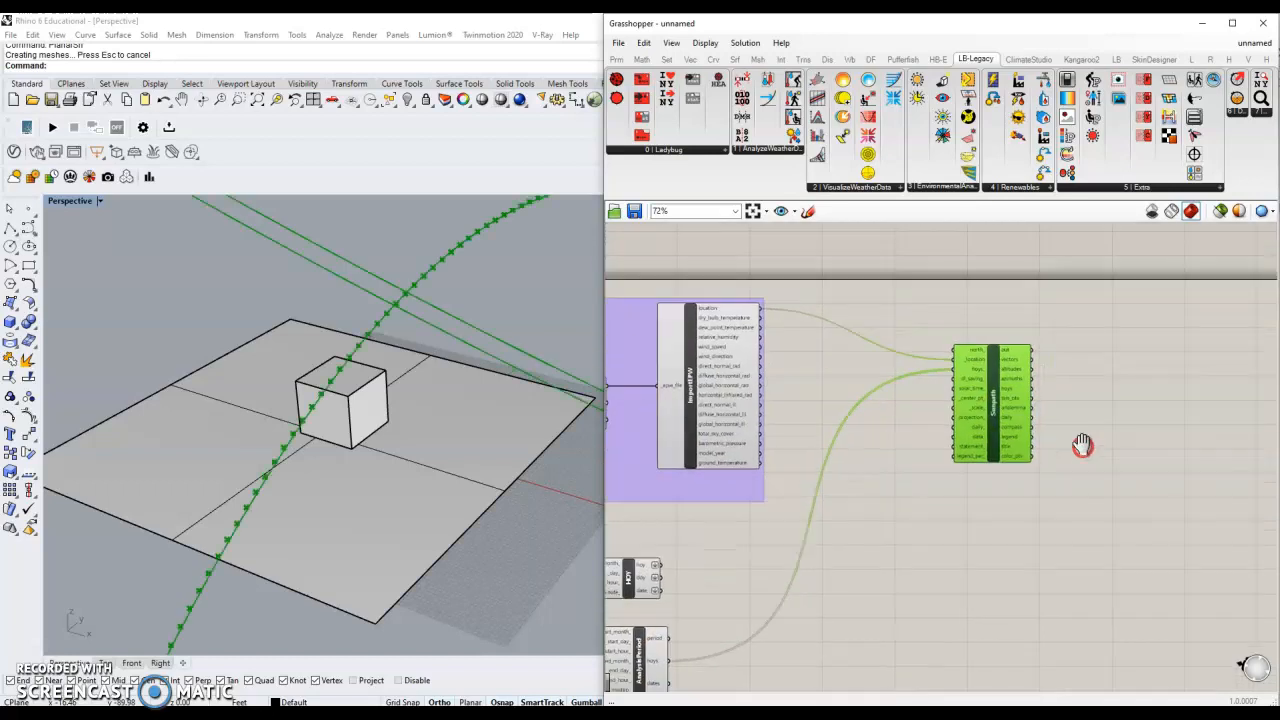
- Examine the generated sun path around the box and ground in the Rhino Perspective viewport, from far away and close up
scroll(529, 386, "down", 5)
right_click_drag(425, 449, 439, 501)
scroll(493, 412, "up", 8)
right_click_drag(499, 426, 508, 457)
scroll(384, 427, "down", 9)
scroll(330, 461, "up", 5)
scroll(442, 411, "down", 8)
scroll(457, 443, "up", 8)
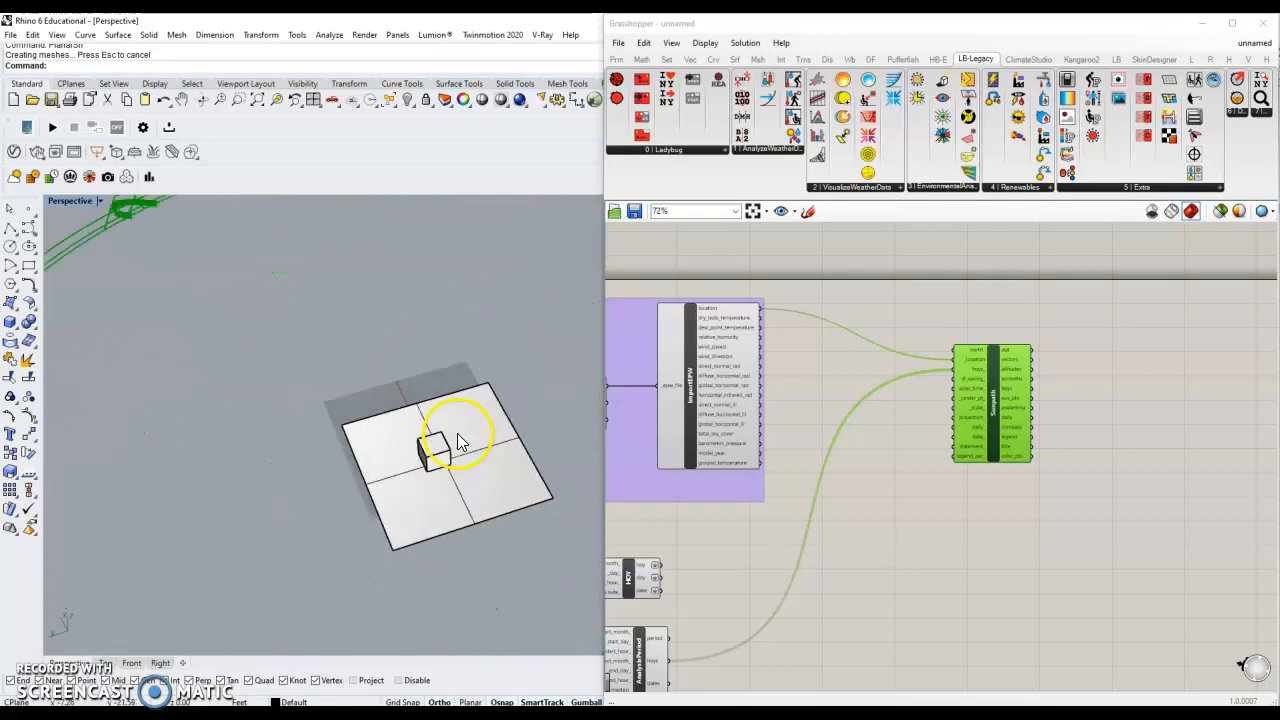
right_click_drag(1082, 444, 1018, 452)
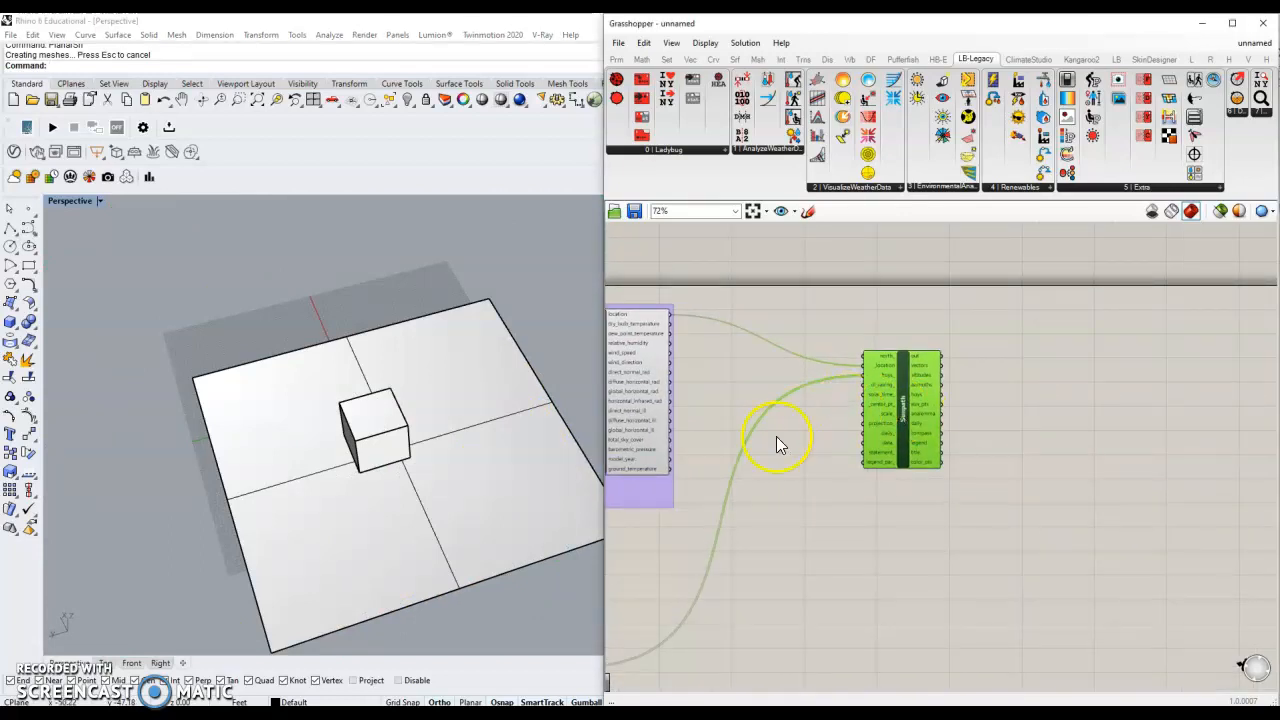
scroll(360, 449, "down", 10)
scroll(369, 451, "up", 9)
scroll(373, 449, "up", 2)
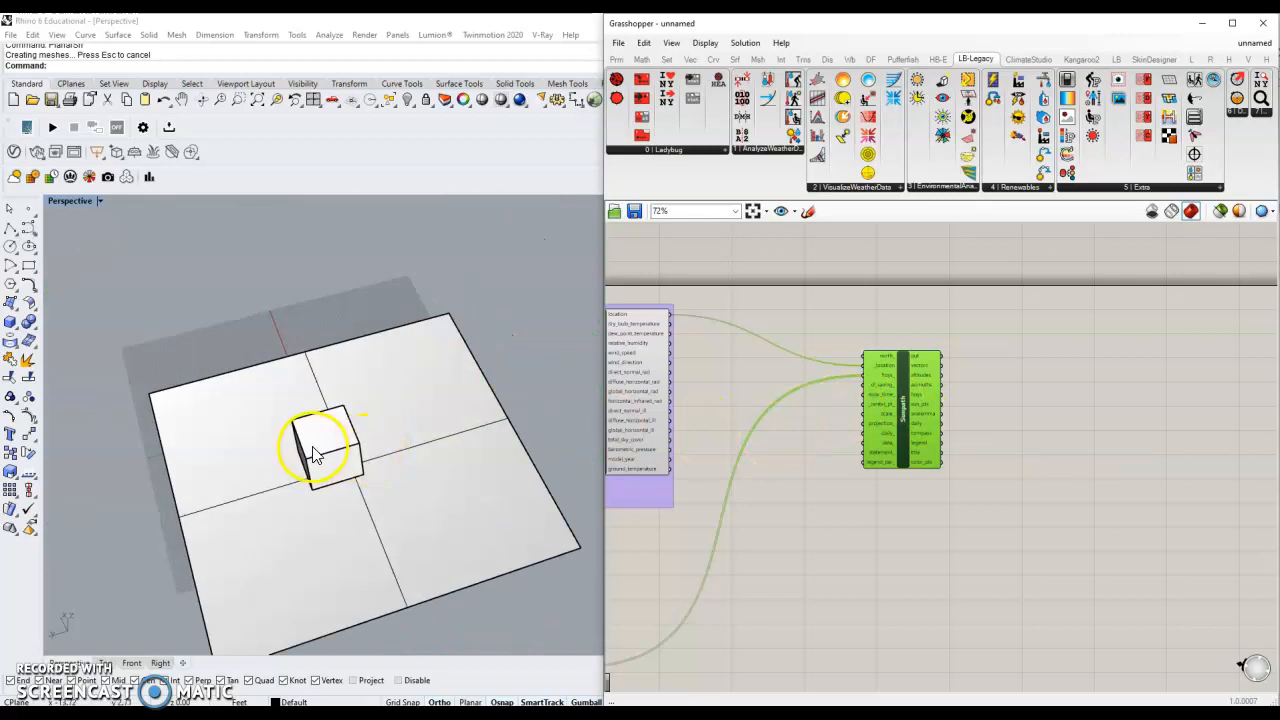
- Add an LB Direct Sun Hours component beside Sunpath and connect Sunpath's vectors output to its _vectors input
double_click(1078, 430)
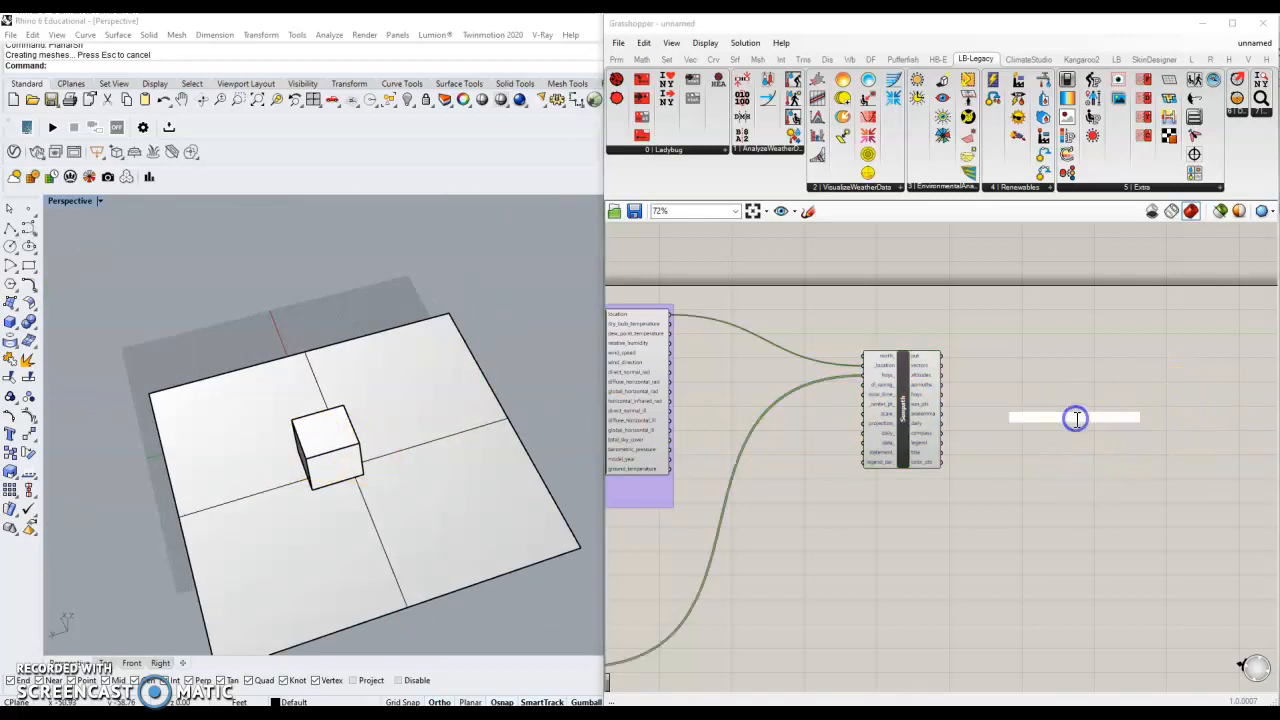
type("dir")
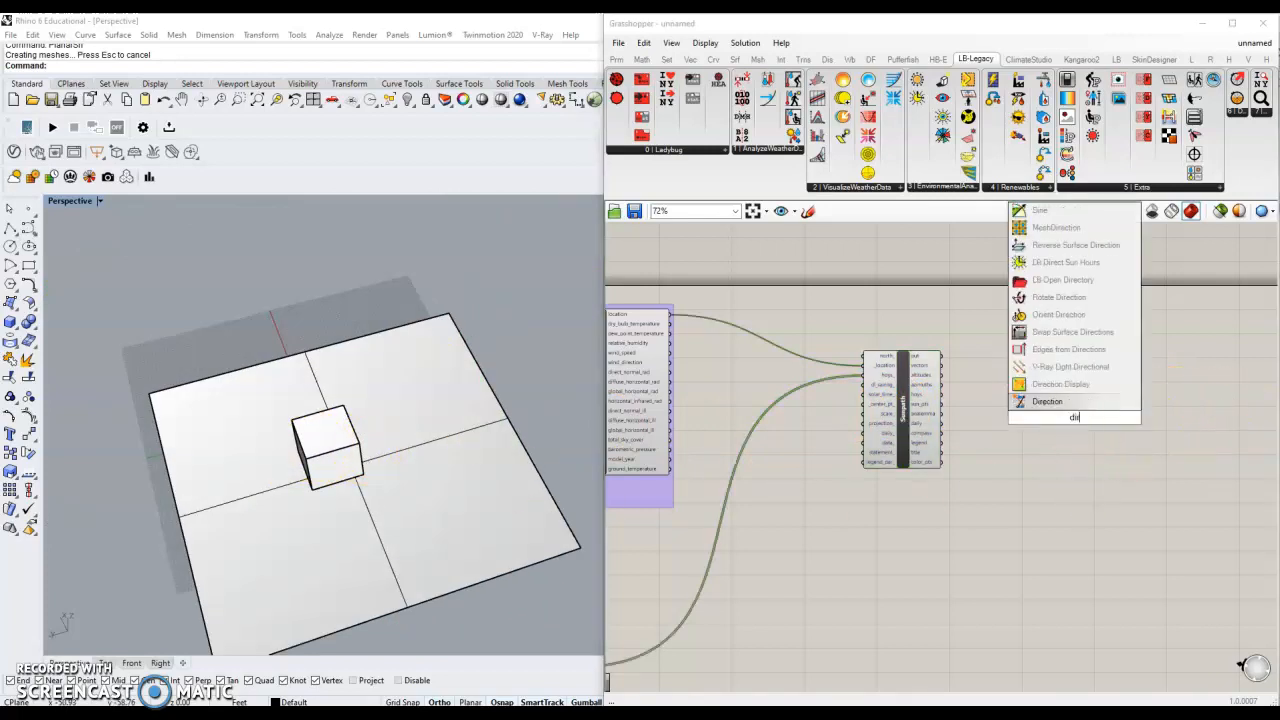
type("ect sun hours")
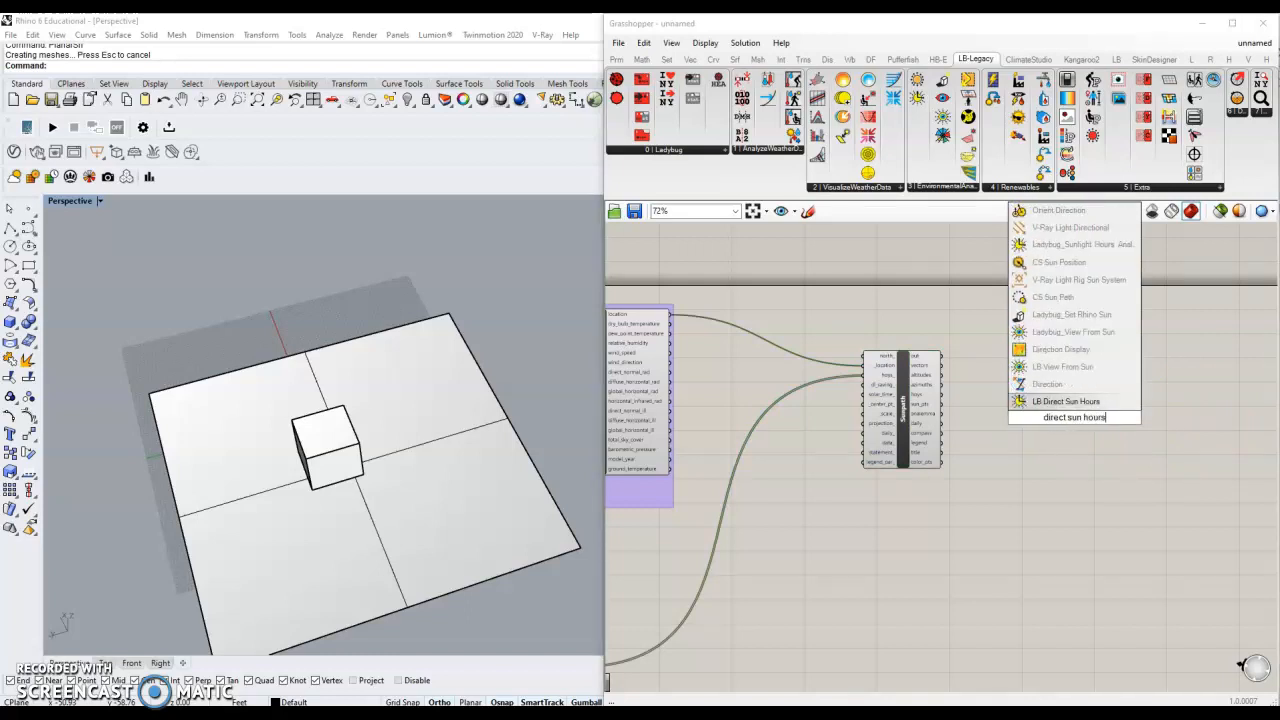
key("Return")
scroll(1088, 442, "up", 3)
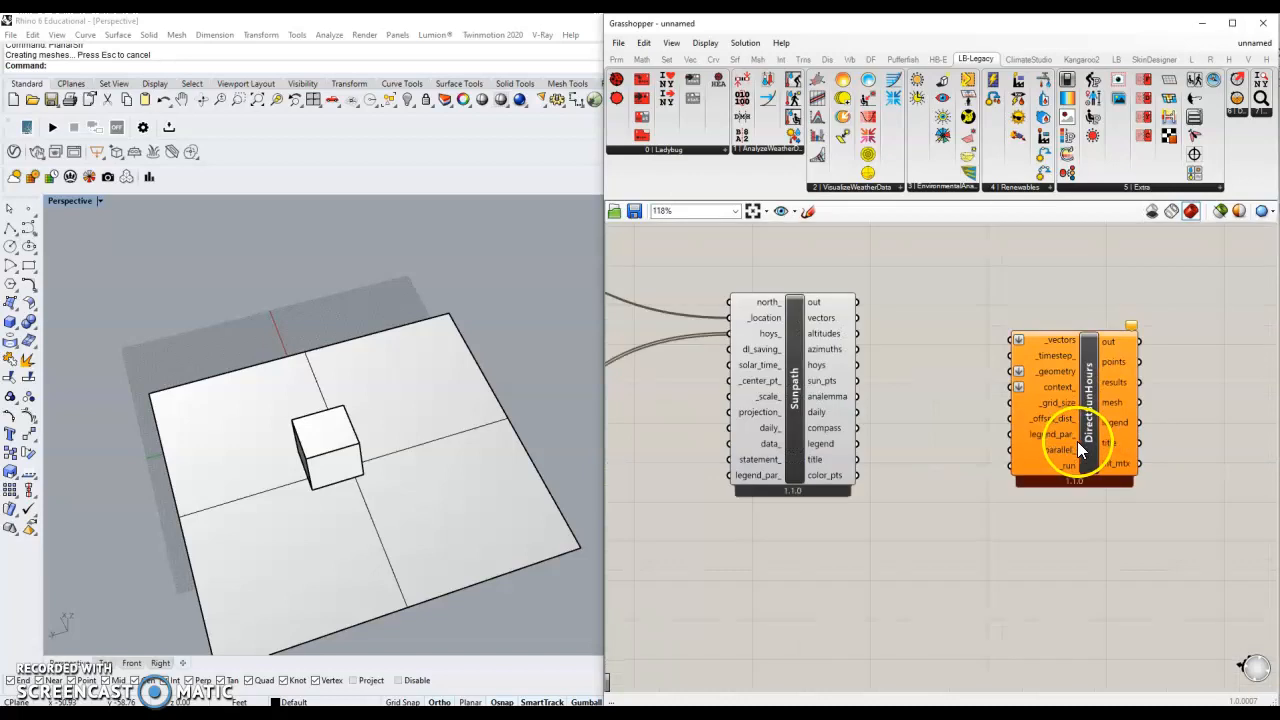
mouse_move(1082, 408)
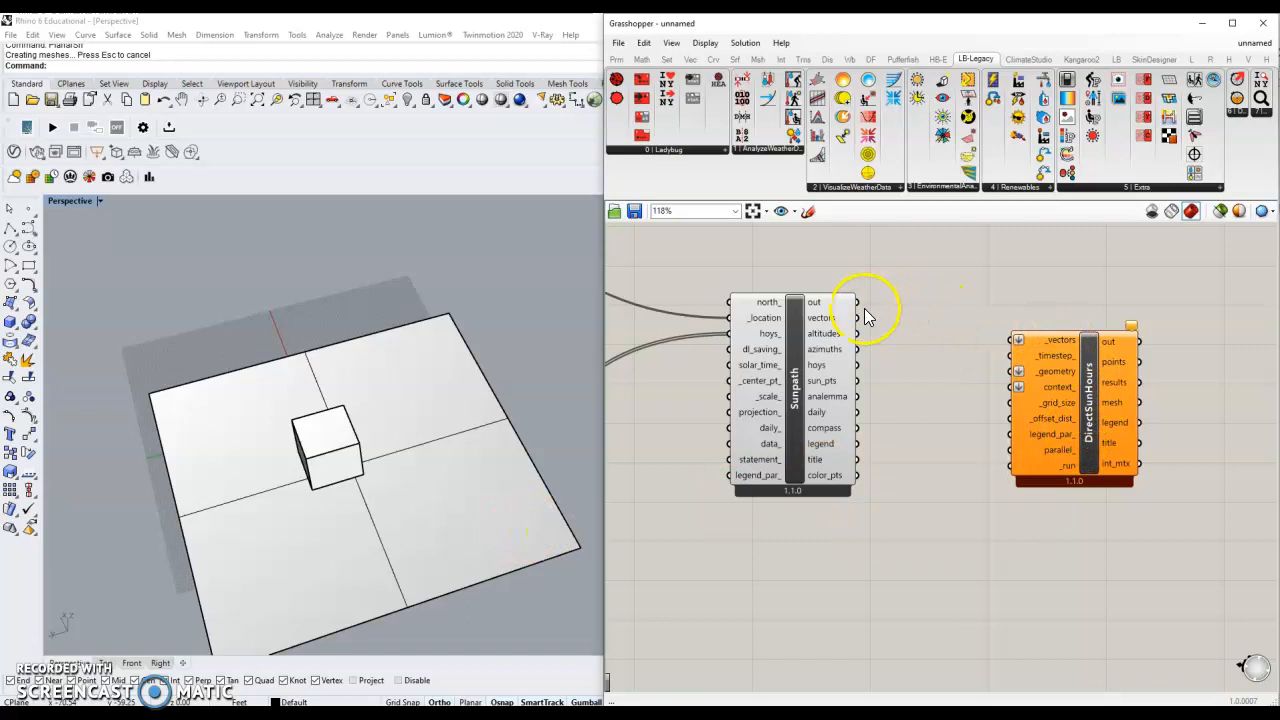
left_click_drag(866, 329, 1014, 344)
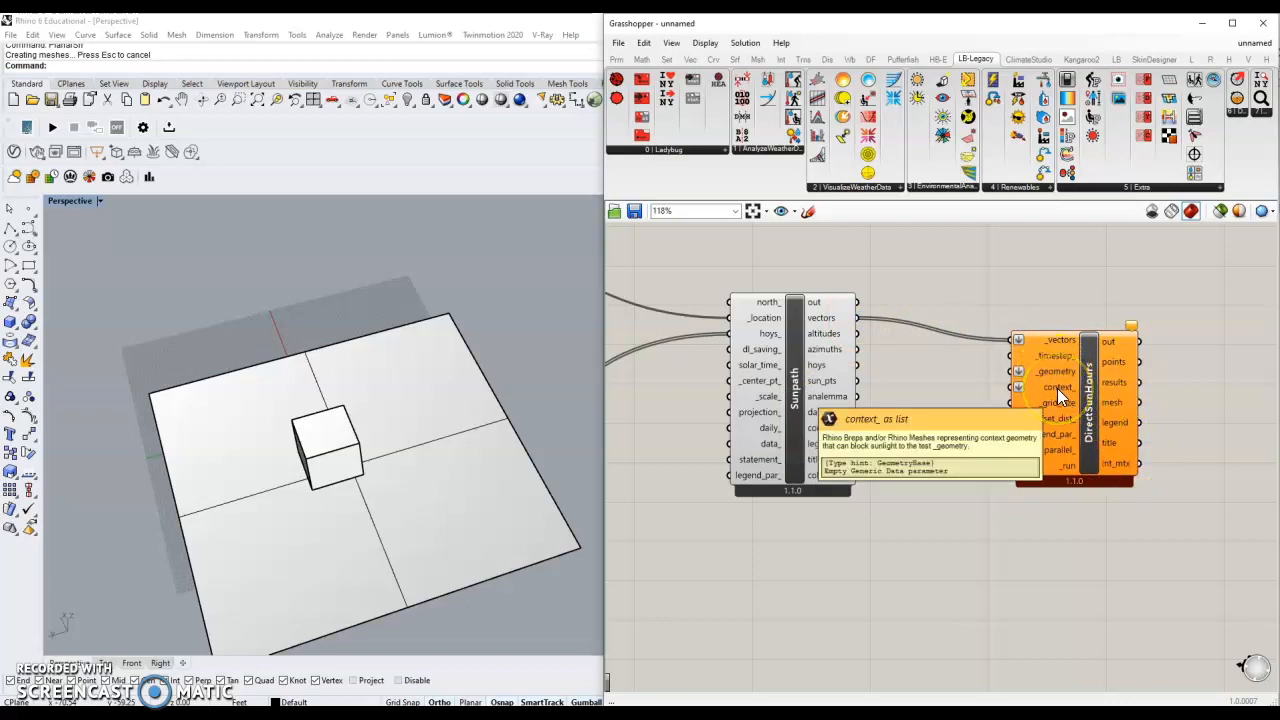
- Add a Brep parameter referencing the Rhino ground surface and connect it to the _geometry input of DirectSunHours
left_click(507, 470)
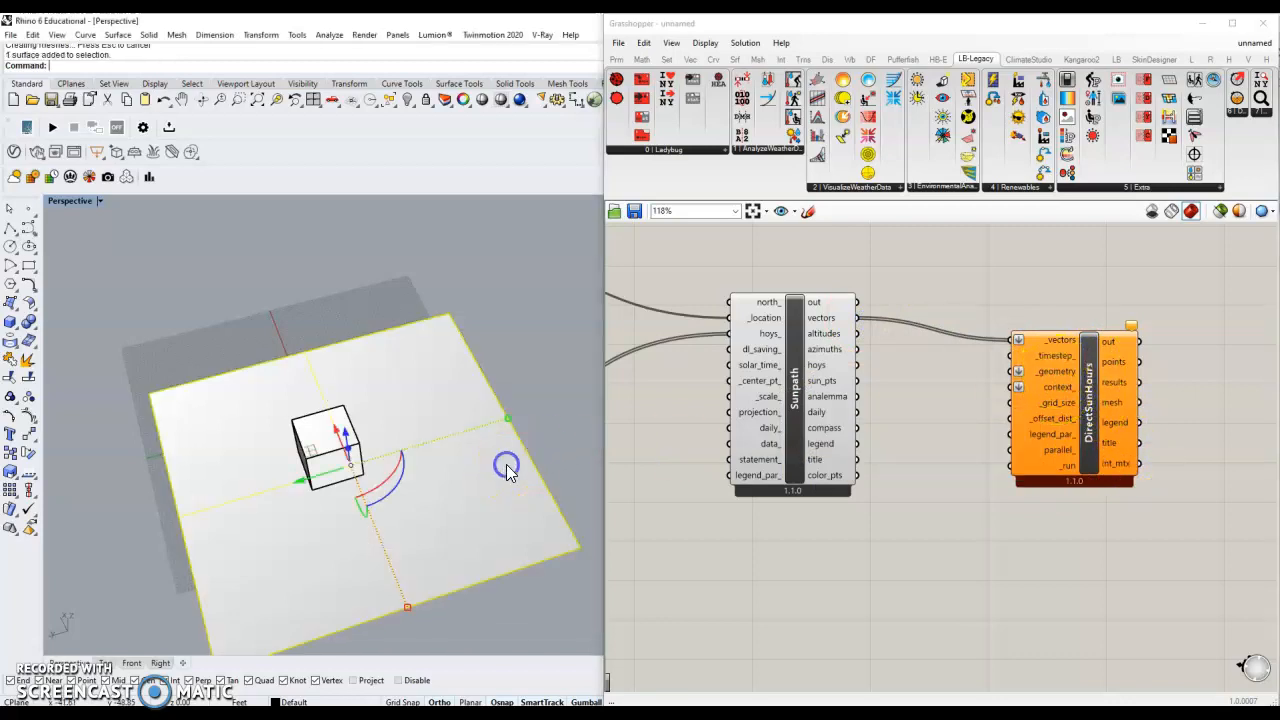
double_click(940, 588)
type("brep")
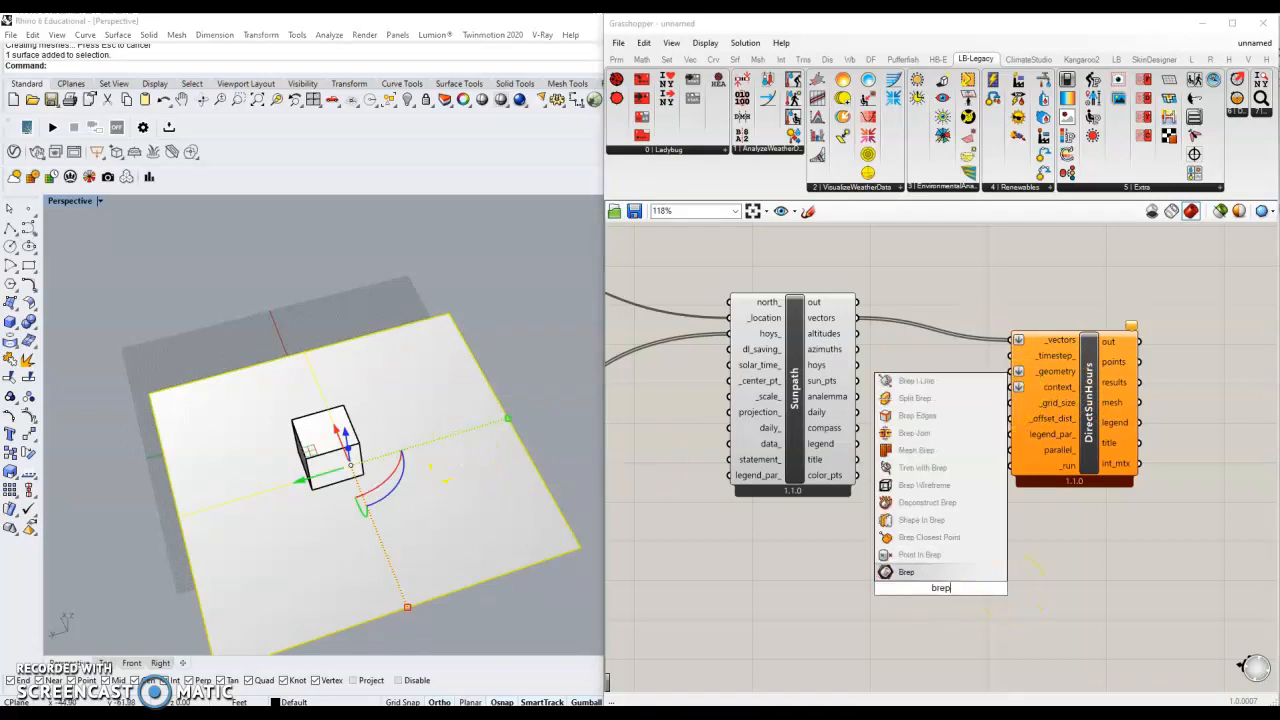
key("Return")
left_click_drag(962, 589, 945, 374)
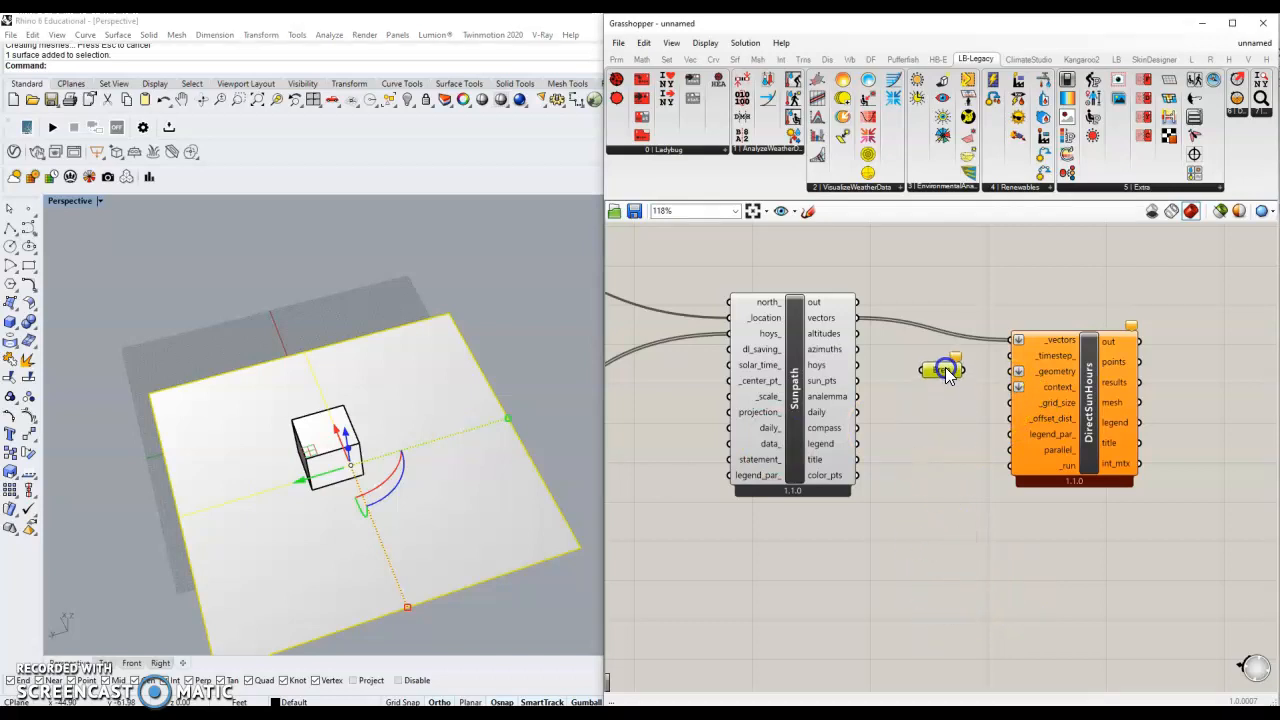
left_click(494, 300)
left_click(405, 492)
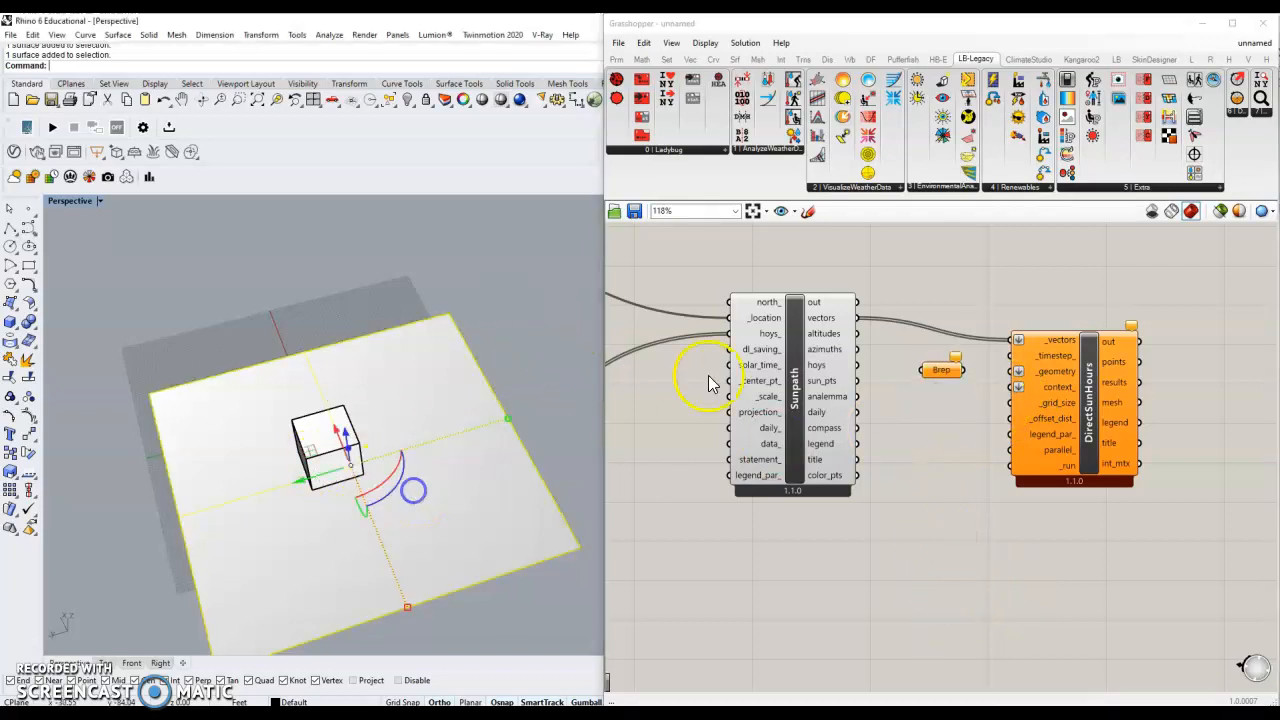
right_click(950, 377)
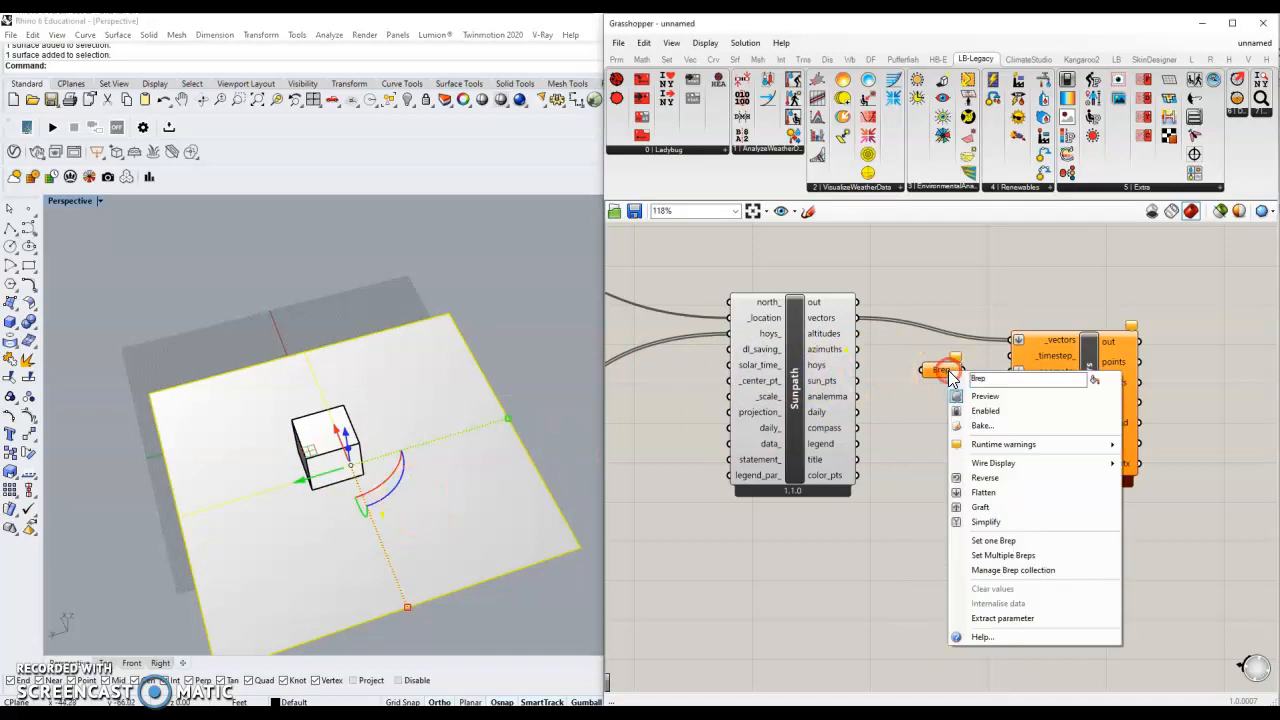
left_click(1017, 549)
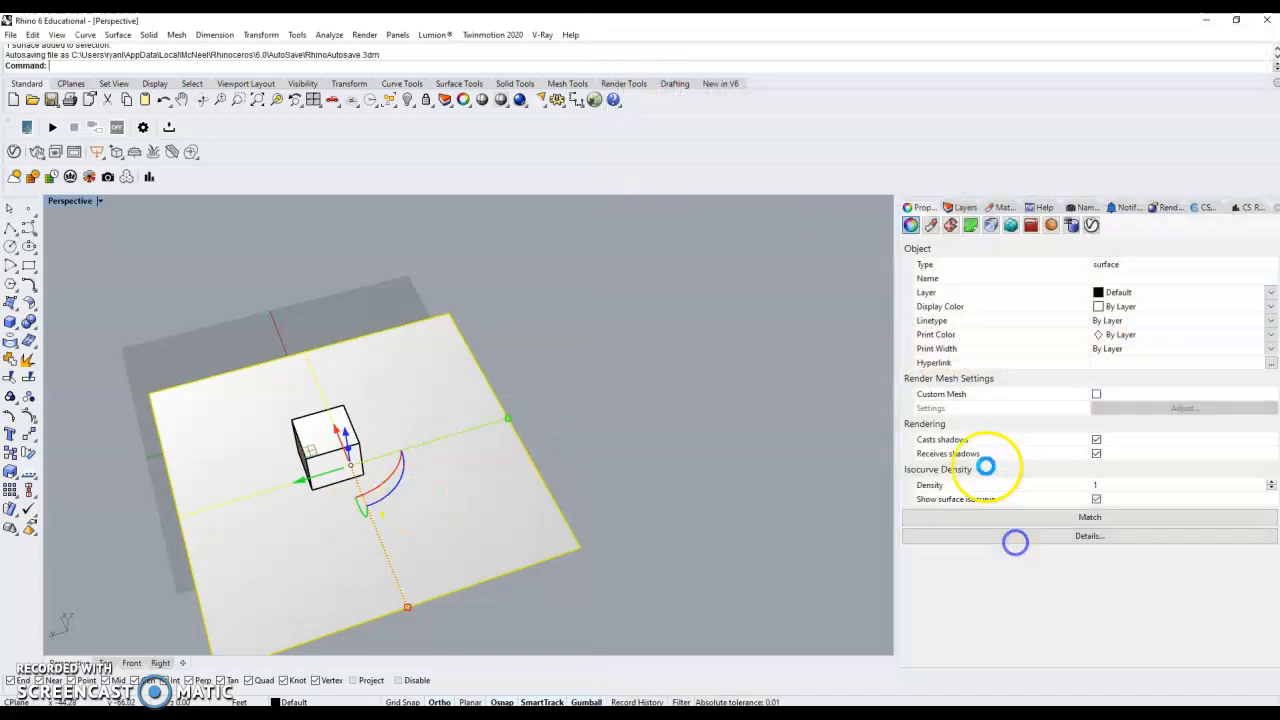
left_click_drag(964, 370, 1009, 371)
- Add a second Brep parameter referencing the Rhino box and connect it to the context_ input of DirectSunHours
double_click(936, 400)
type("brep")
key("Return")
left_click(323, 297)
left_click(330, 425)
left_click(334, 424)
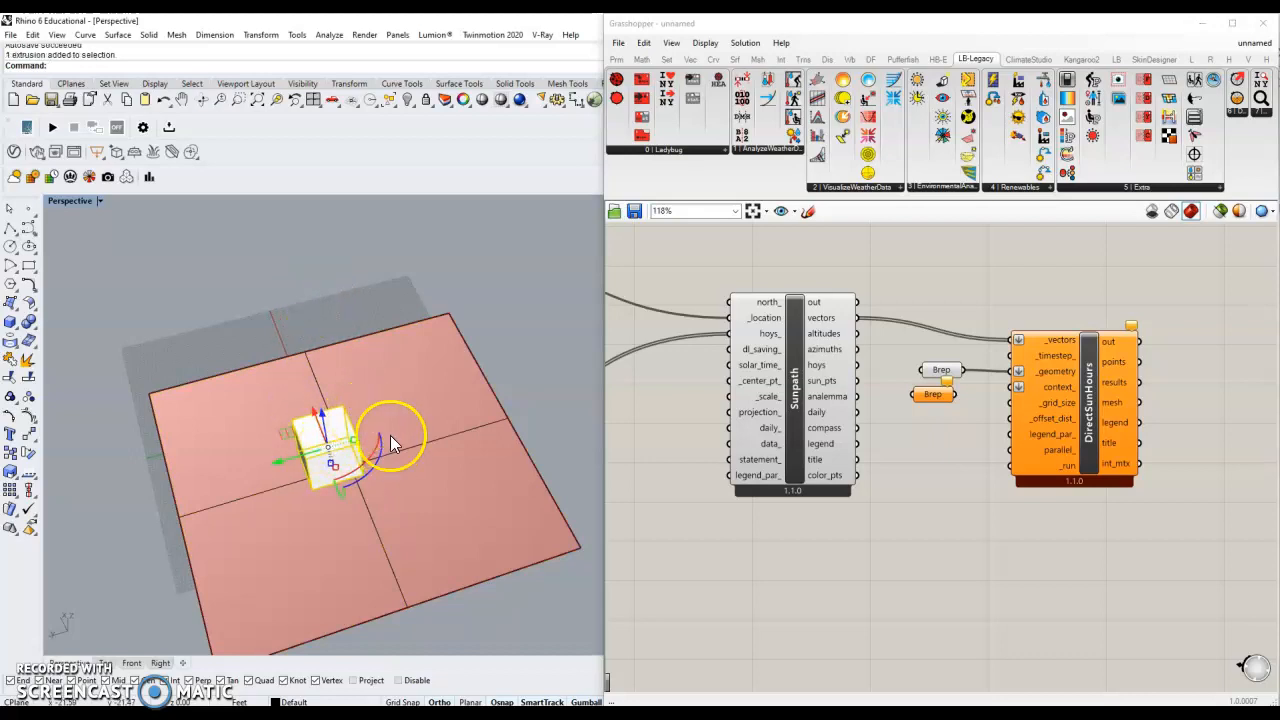
right_click(932, 394)
left_click(993, 570)
left_click_drag(955, 394, 1012, 388)
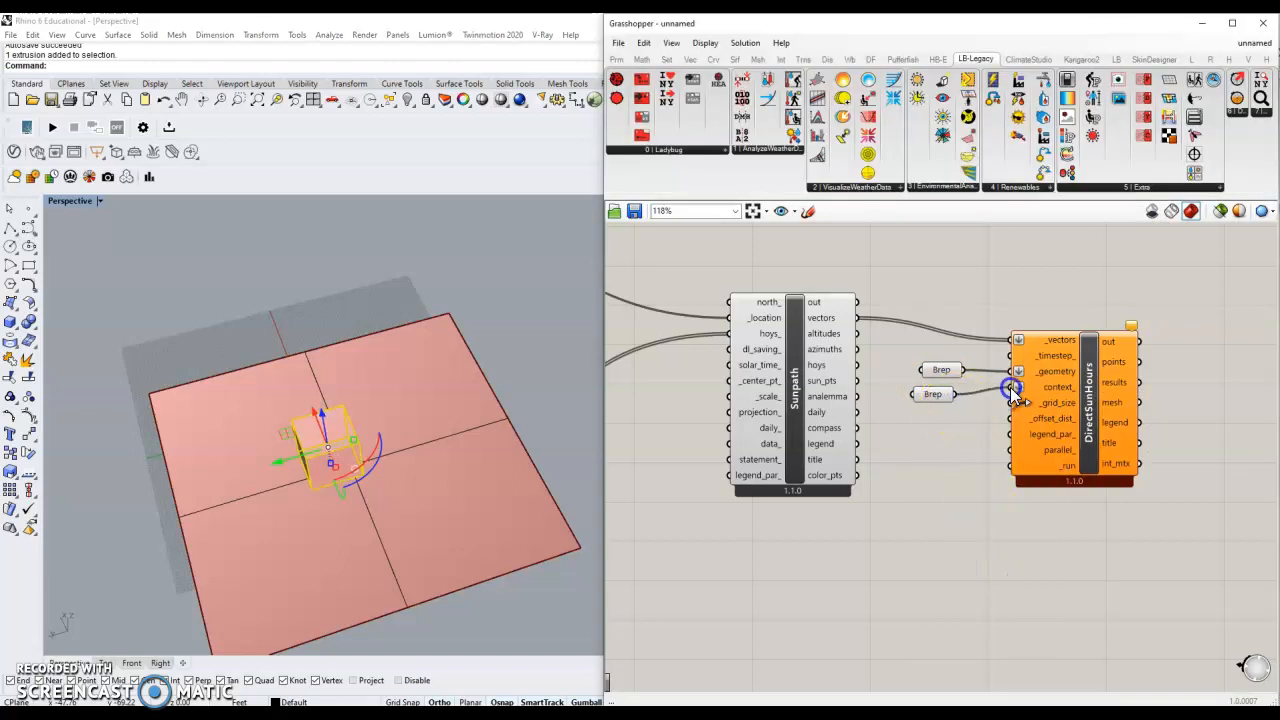
- Connect a number slider set to 1 to the _grid_size input of DirectSunHours, shifting the component right to make room
double_click(918, 432)
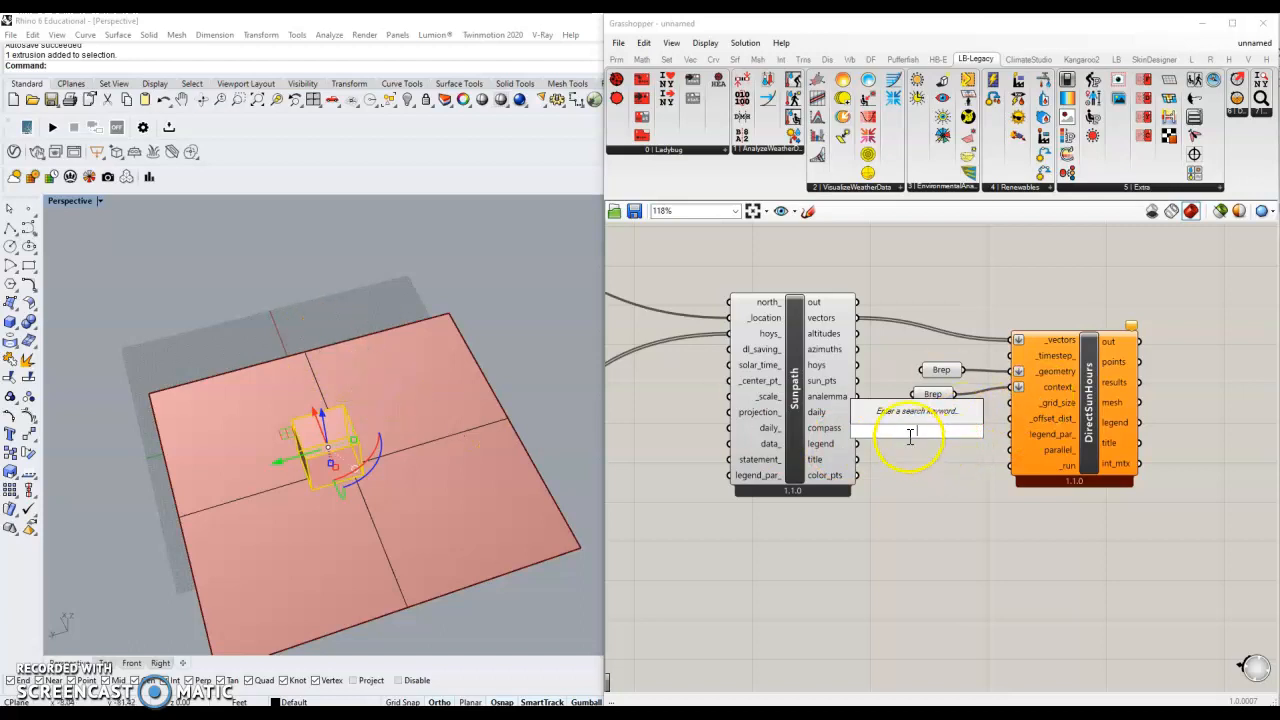
type("1")
key("Return")
left_click_drag(1068, 407, 1138, 410)
left_click_drag(999, 431, 1079, 401)
left_click_drag(935, 430, 959, 416)
left_click(976, 496)
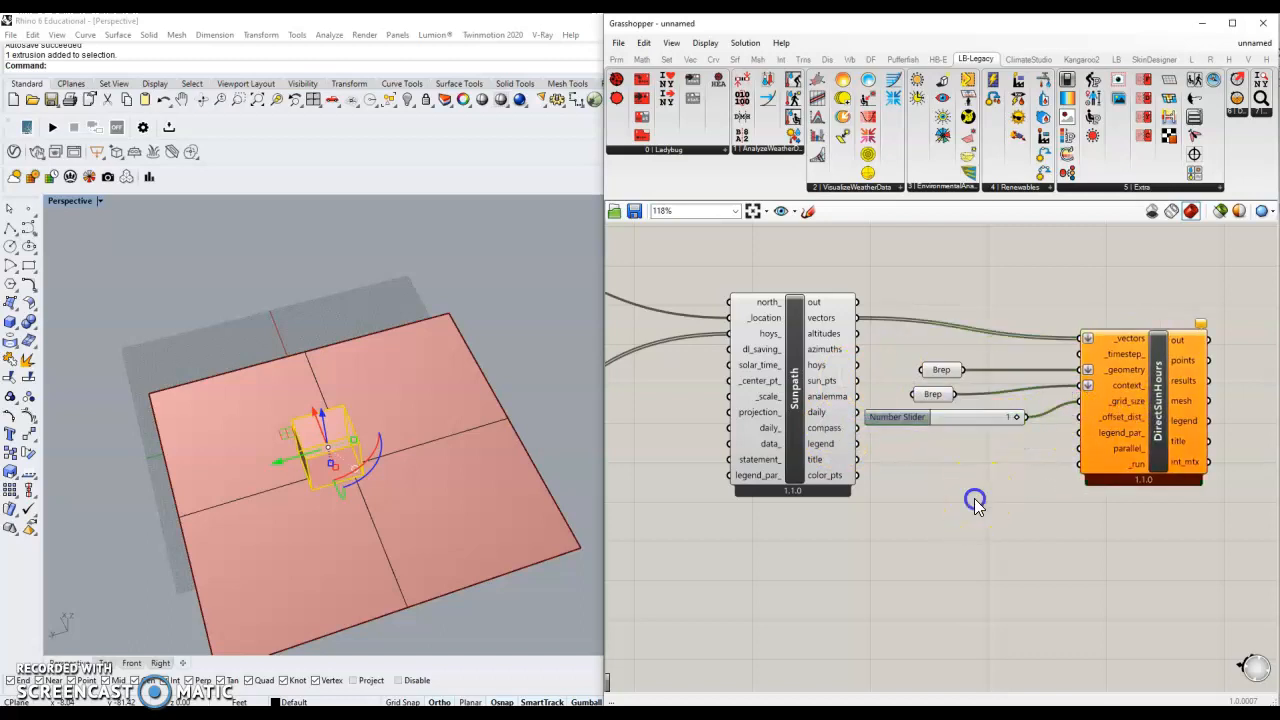
- Add a Boolean Toggle, connect it to the _run input of DirectSunHours and set it to True
double_click(980, 549)
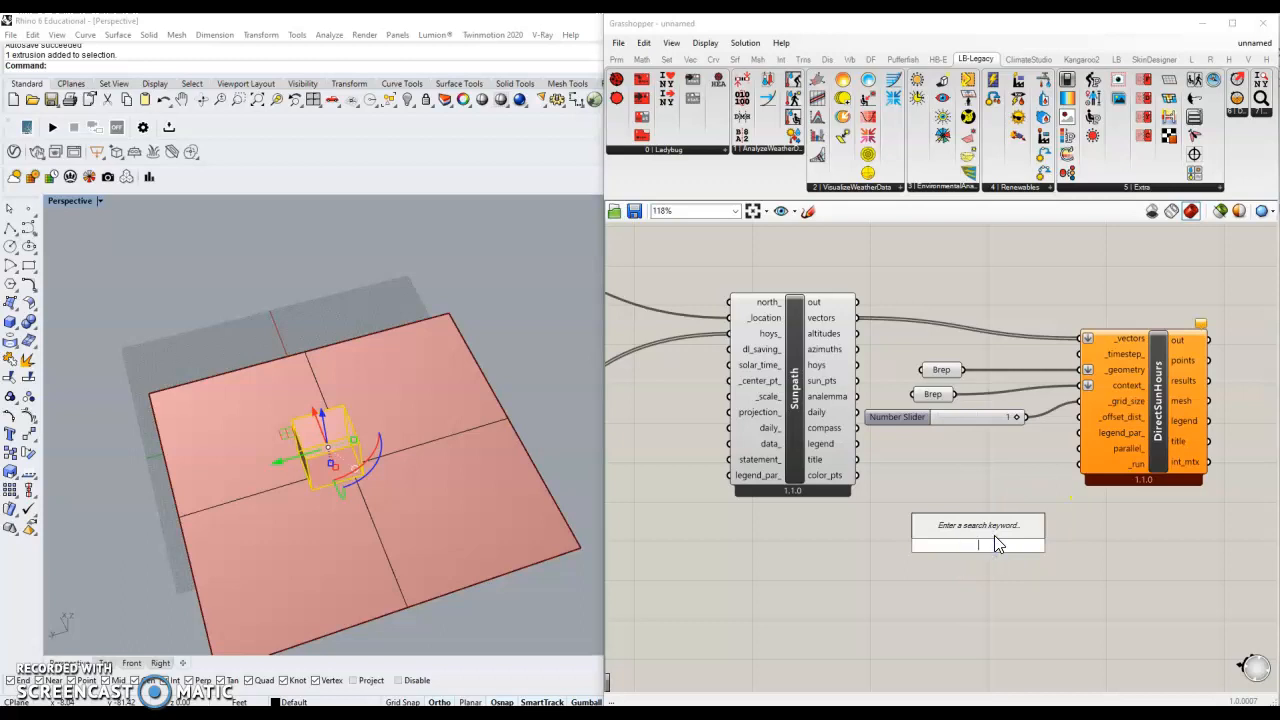
type("toogle")
key("BackSpace")
key("BackSpace")
key("BackSpace")
key("BackSpace")
key("BackSpace")
key("BackSpace")
type("boolean t")
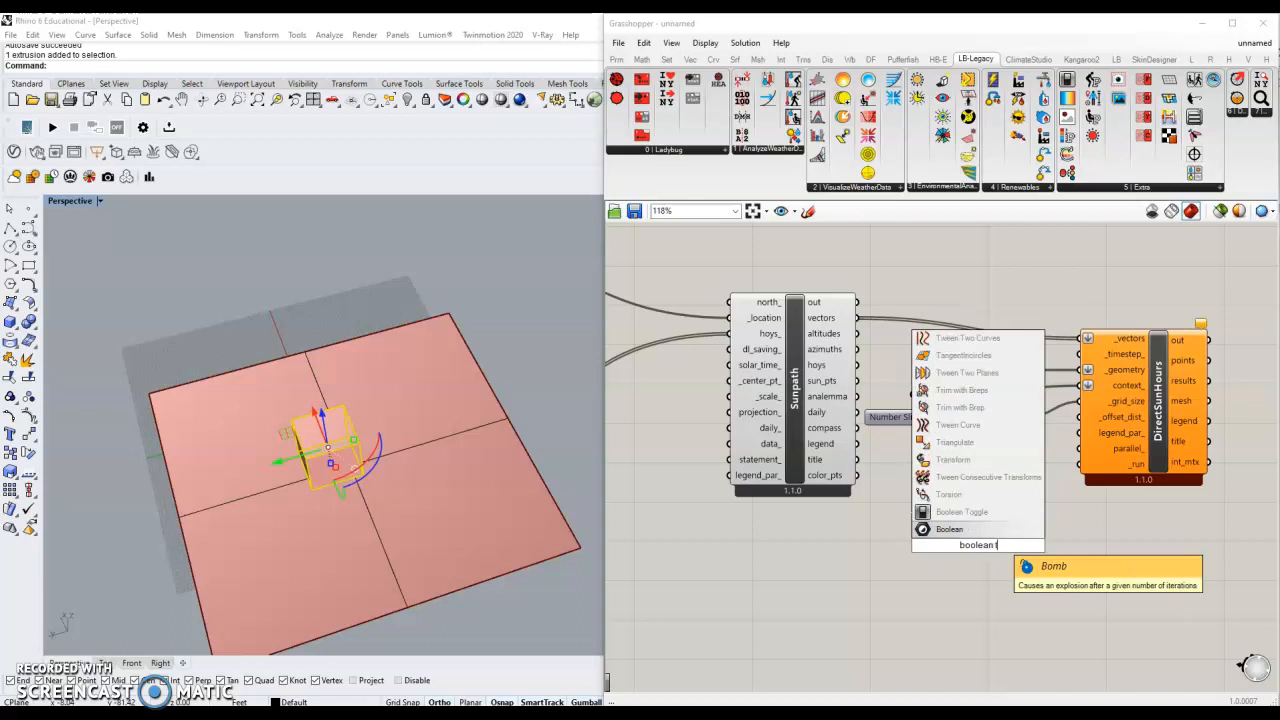
left_click(990, 512)
left_click_drag(973, 525, 1078, 464)
right_click_drag(1078, 519, 987, 529)
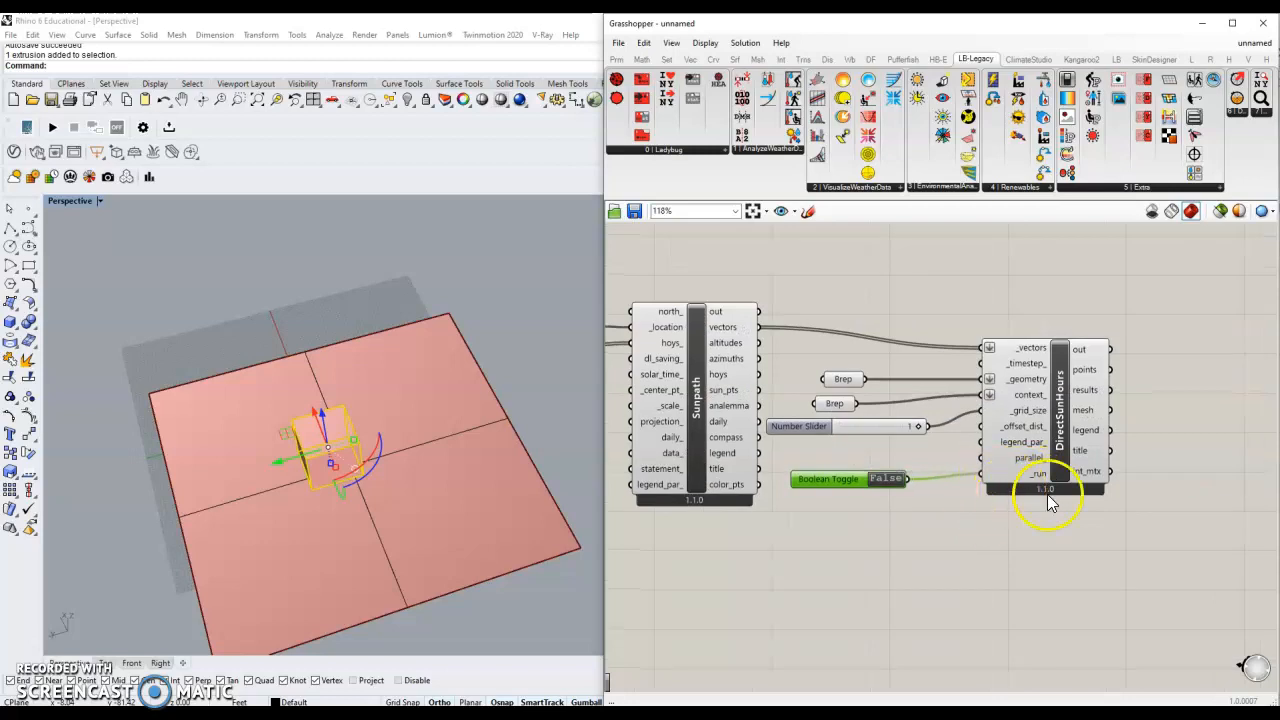
right_click_drag(1070, 520, 1040, 528)
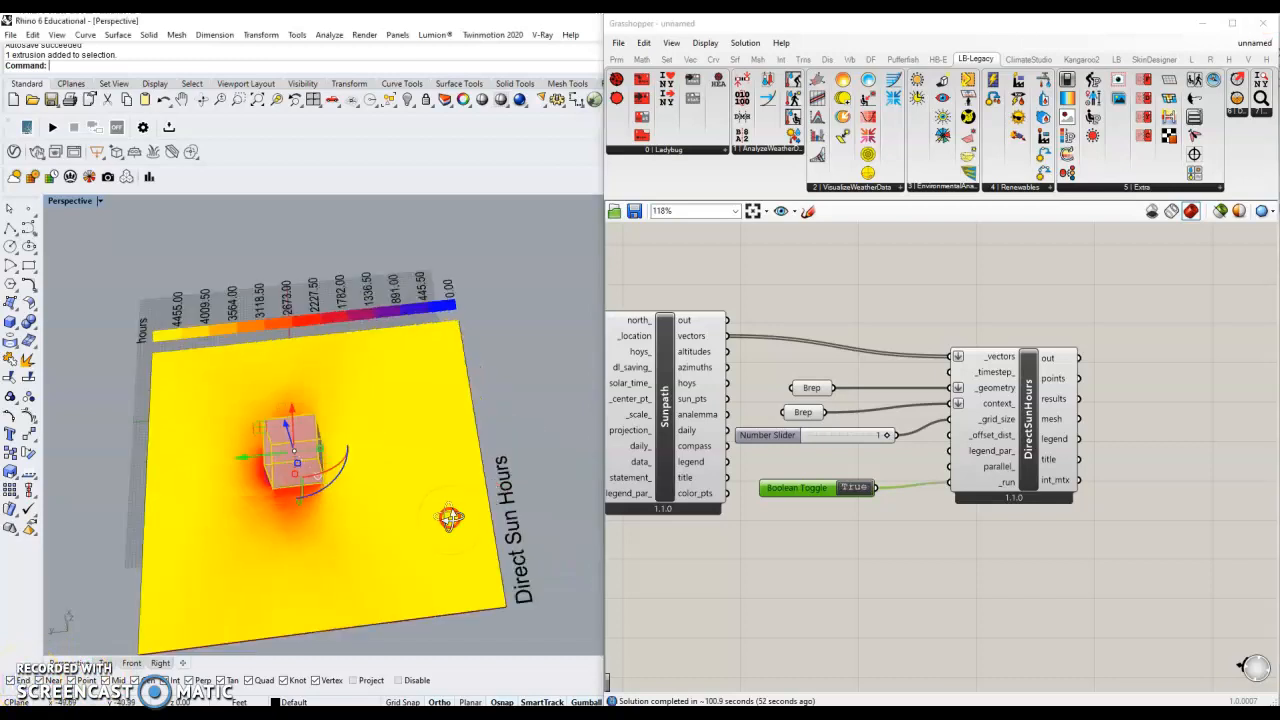
- Check the model units in the Rhino document properties and accept them unchanged
right_click_drag(450, 517, 418, 427)
scroll(357, 423, "up", 6)
scroll(316, 390, "down", 2)
scroll(351, 428, "up", 10)
scroll(351, 428, "down", 6)
left_click(346, 430)
type("units")
key("Return")
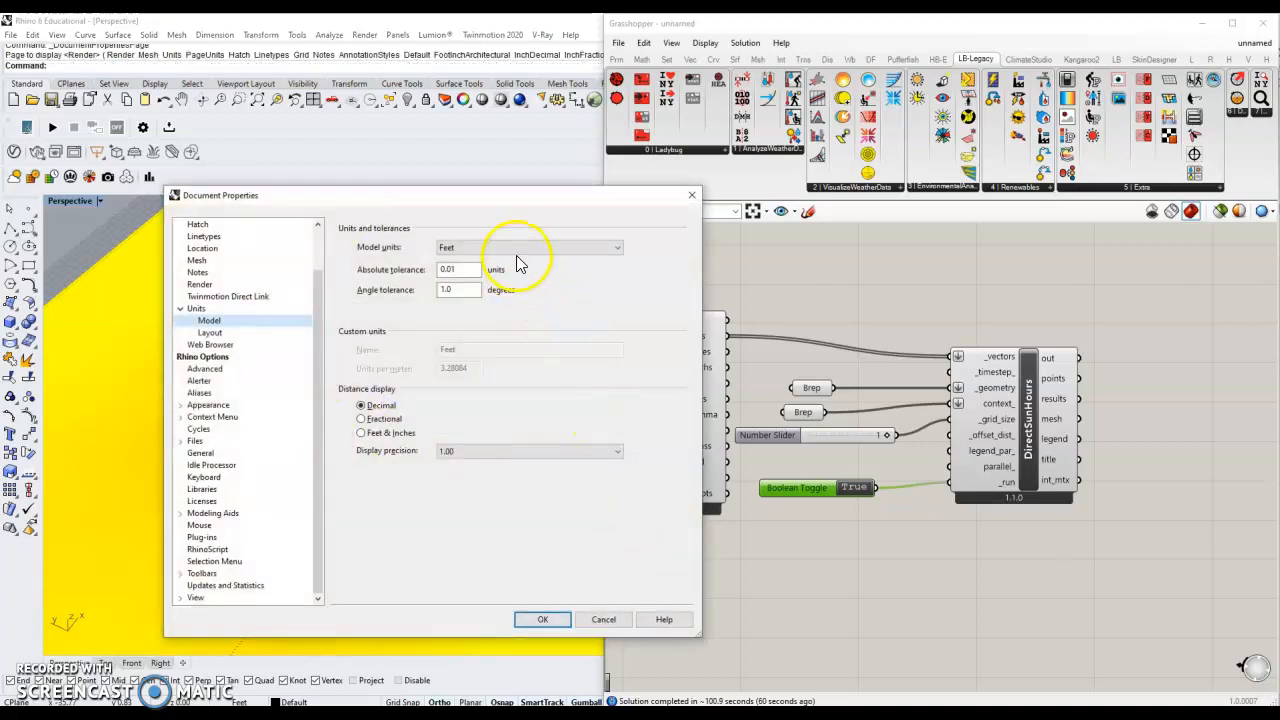
left_click(543, 620)
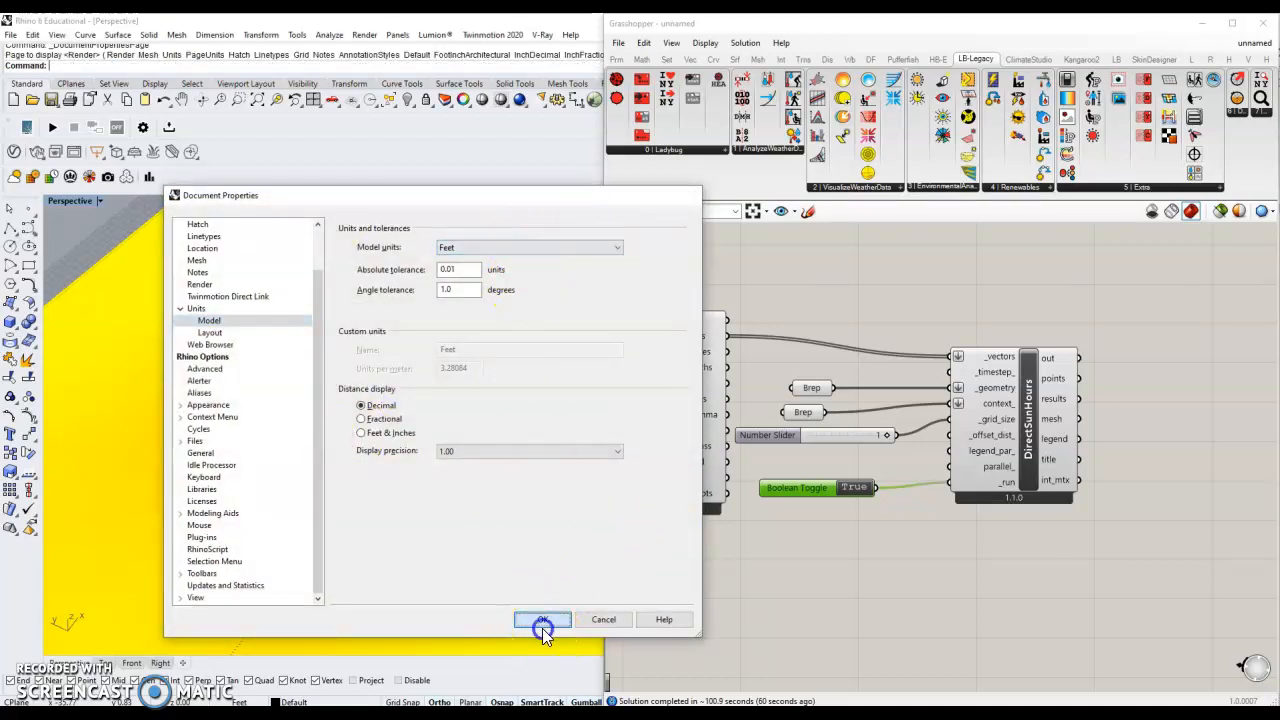
- Examine the direct sun hours colours on the ground around the base of the box
scroll(260, 383, "down", 5)
left_click(150, 467)
scroll(225, 407, "up", 5)
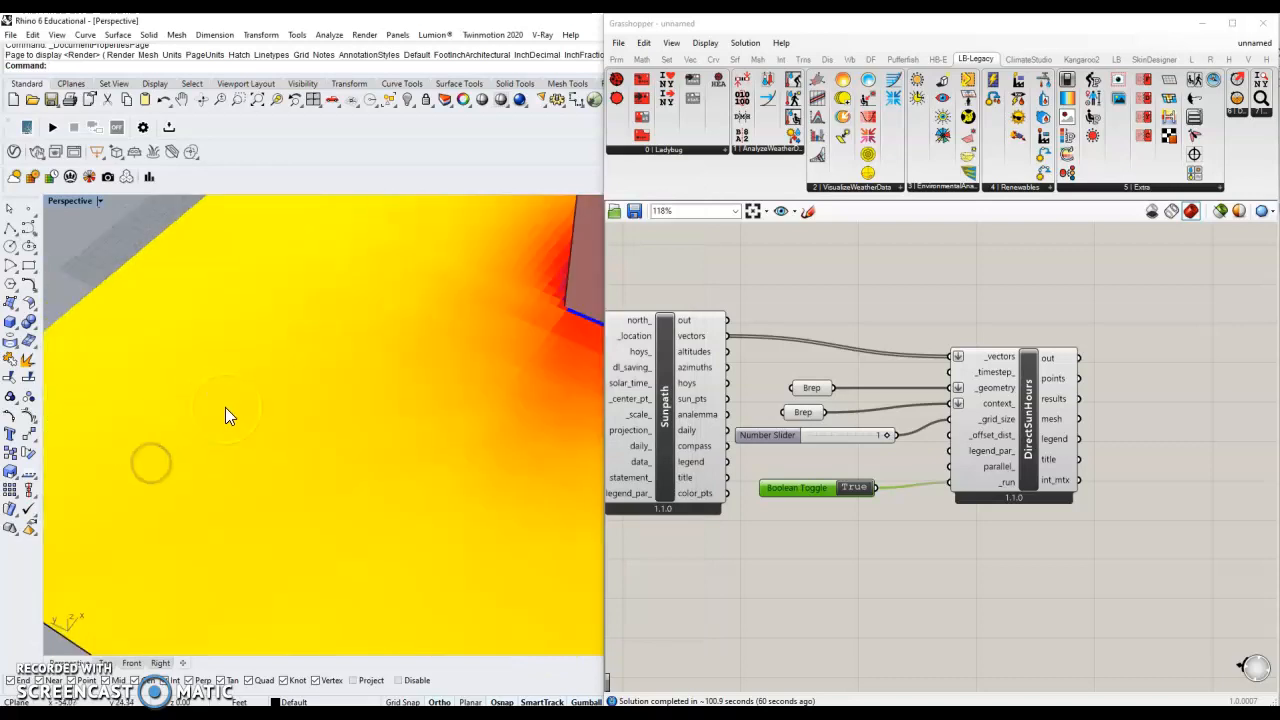
scroll(265, 409, "down", 1)
scroll(485, 380, "up", 3)
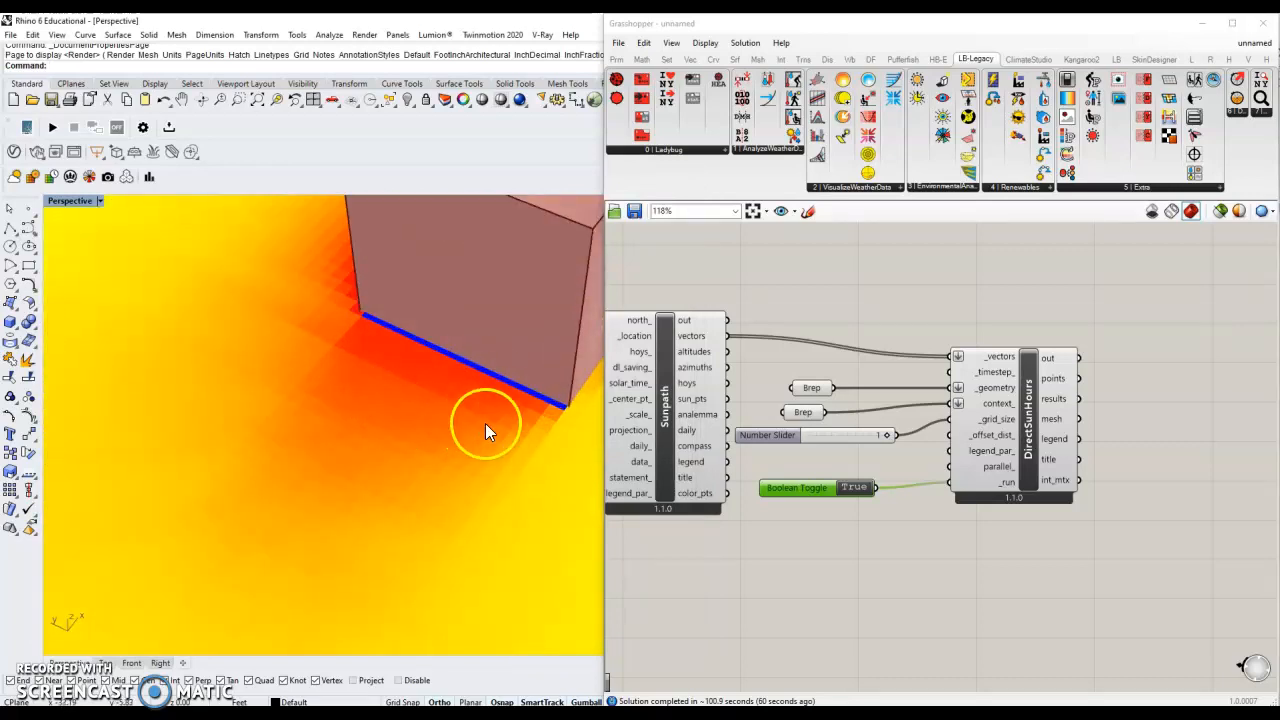
scroll(405, 404, "down", 3)
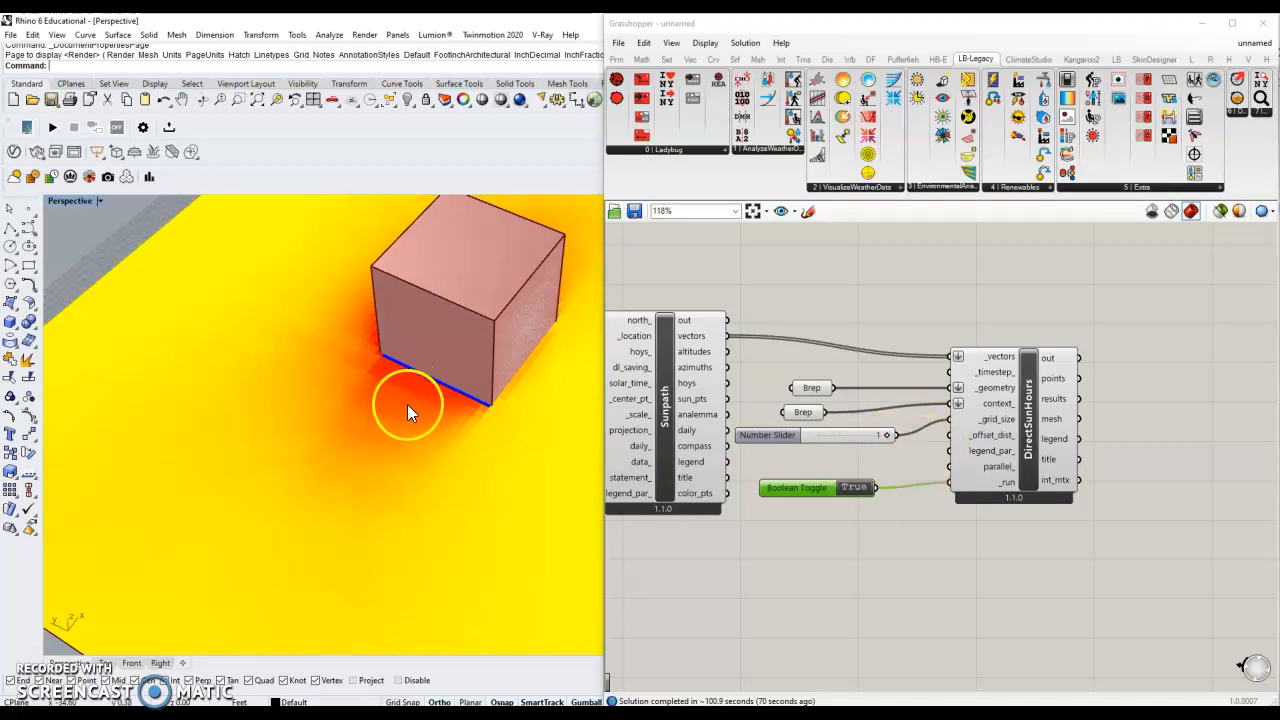
scroll(339, 432, "down", 5)
scroll(493, 444, "up", 4)
- Compare the ground's sun hours colours with the hours legend and the surrounding sun path from several angles
right_click_drag(514, 449, 410, 519)
scroll(385, 517, "down", 9)
scroll(437, 457, "up", 10)
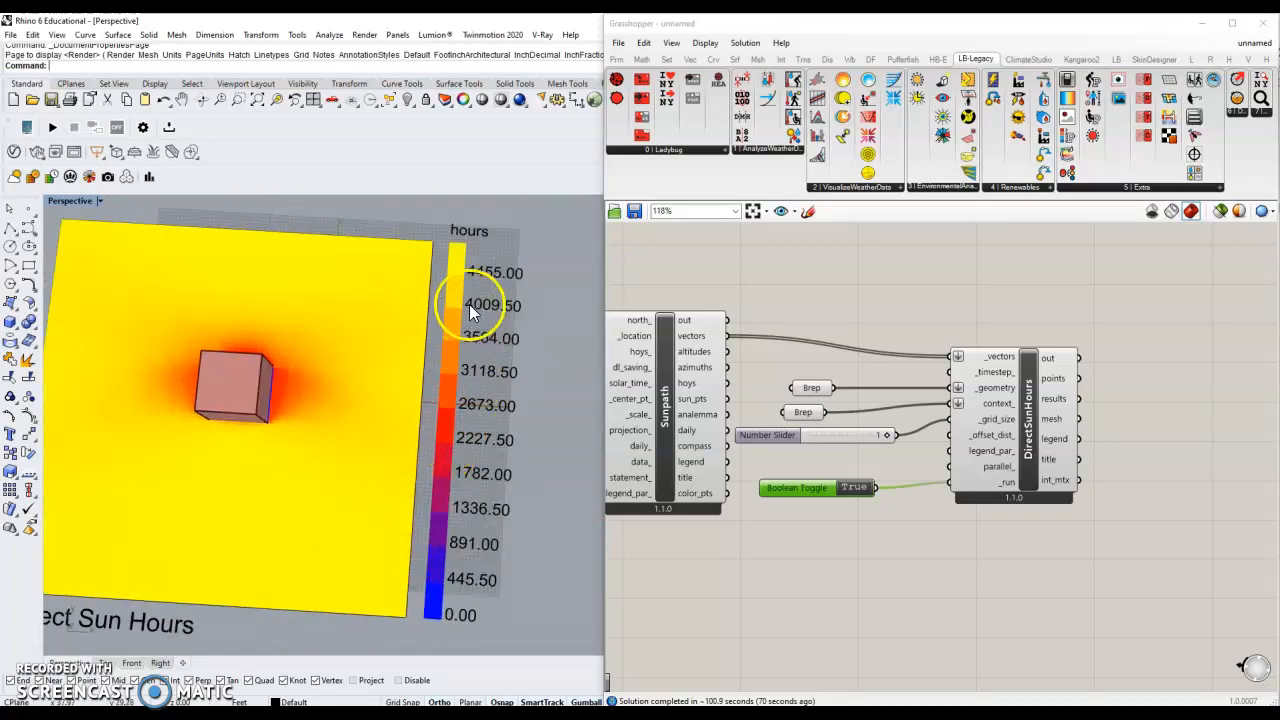
scroll(469, 304, "down", 3)
right_click_drag(361, 426, 414, 477)
scroll(338, 448, "up", 6)
scroll(370, 435, "down", 15)
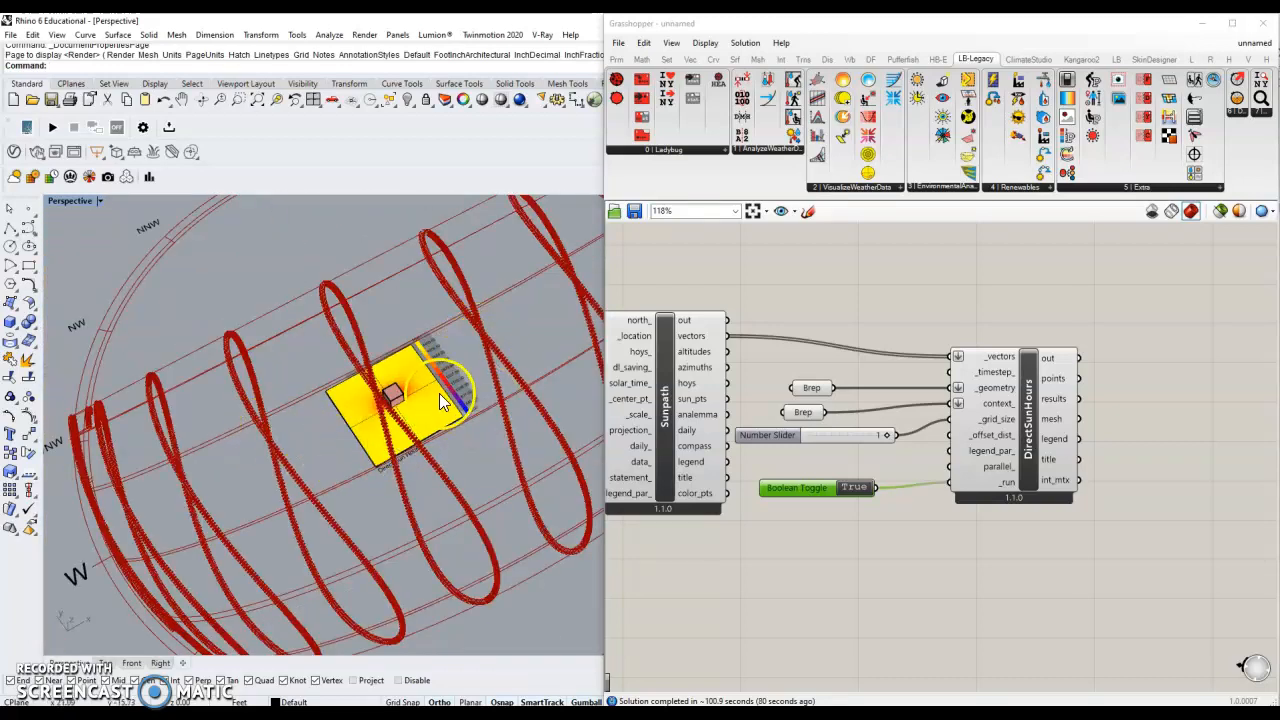
scroll(439, 393, "up", 15)
right_click_drag(290, 464, 451, 427)
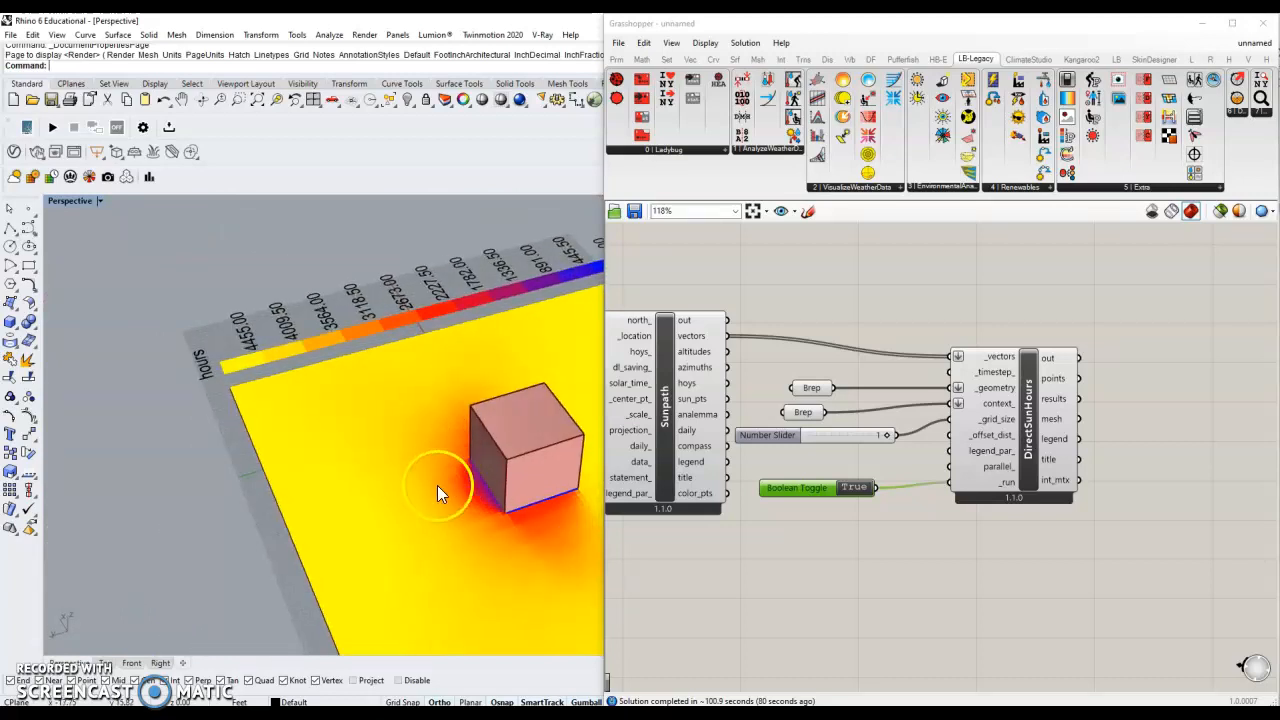
right_click_drag(189, 541, 97, 550)
left_click(884, 547)
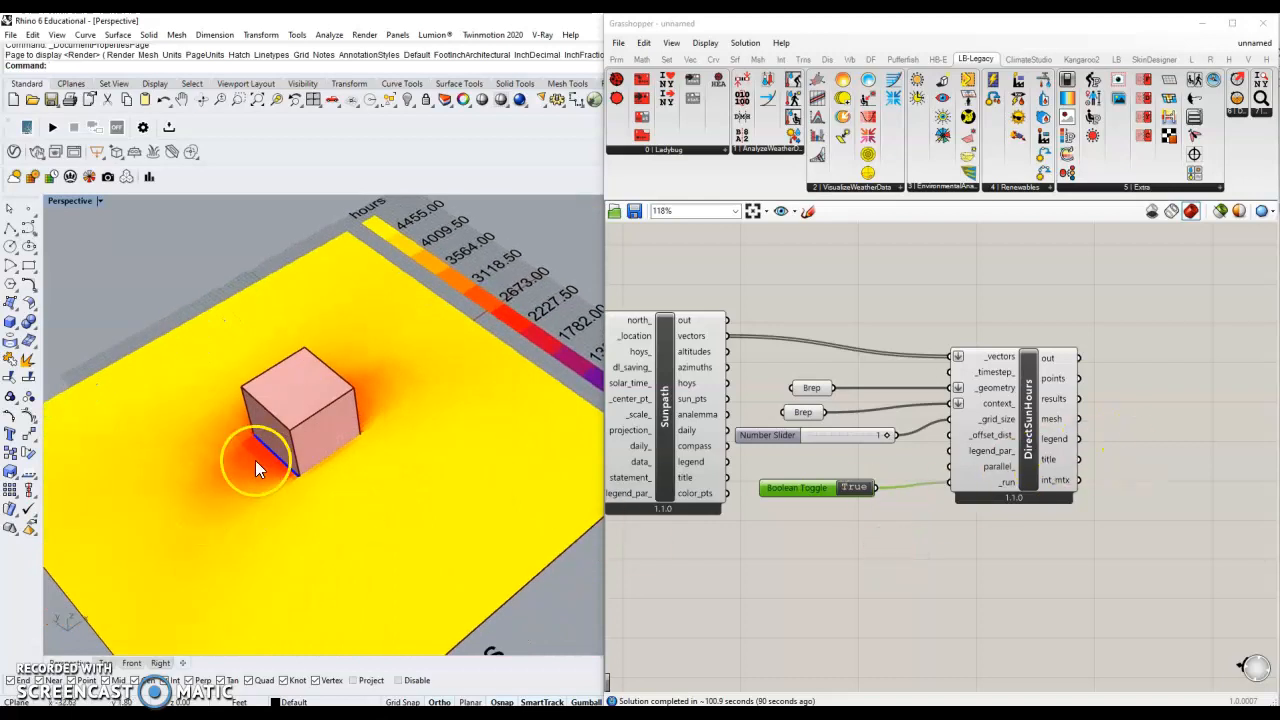
scroll(258, 459, "down", 5)
right_click_drag(259, 458, 409, 615)
scroll(364, 317, "up", 6)
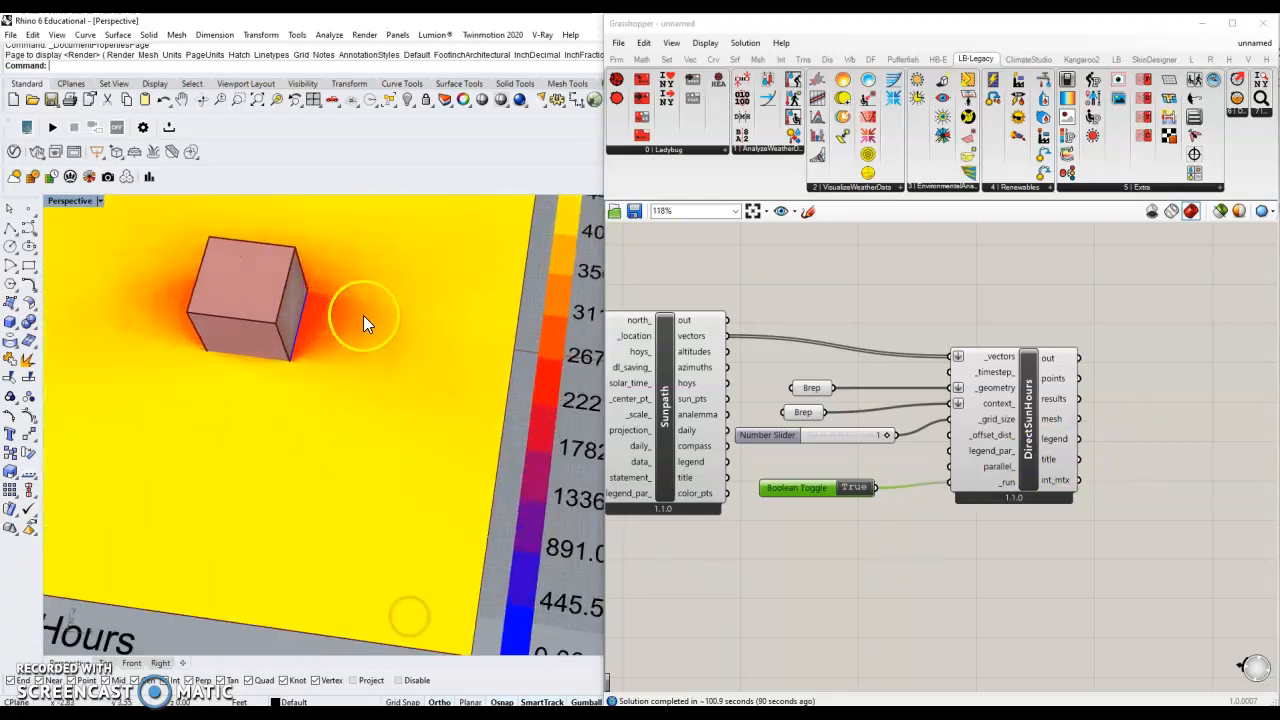
scroll(460, 302, "down", 3)
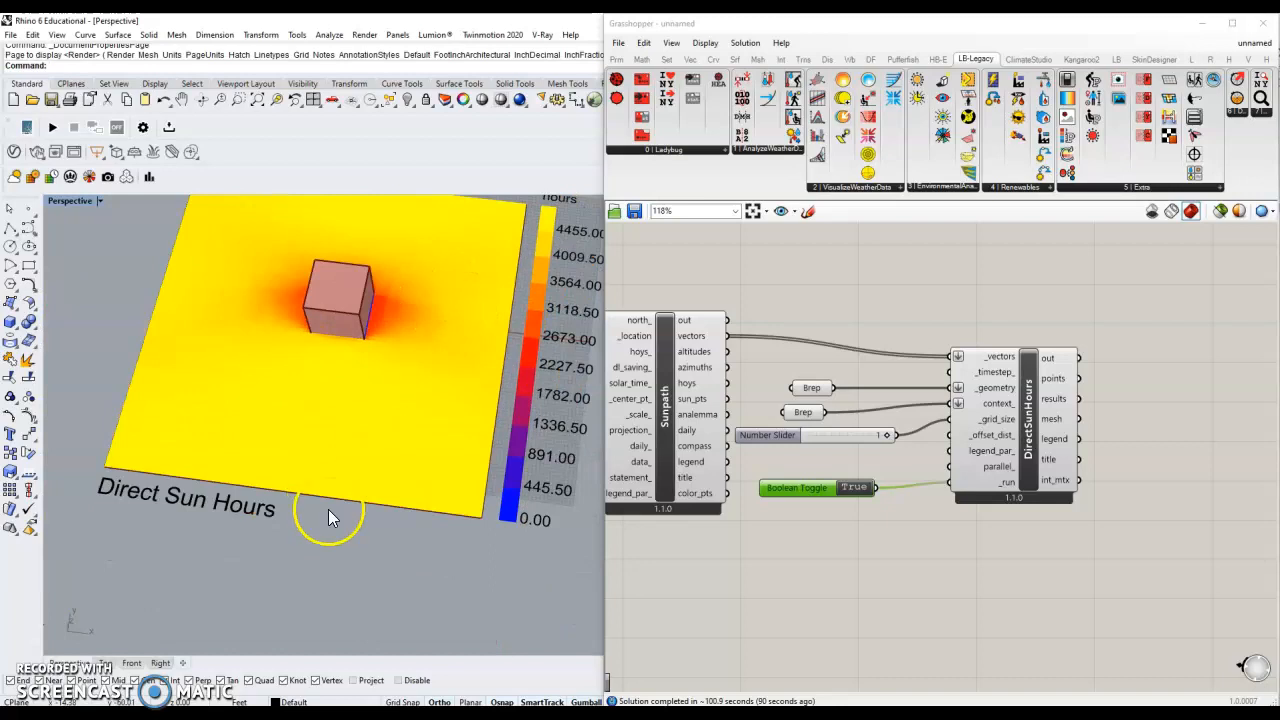
right_click_drag(328, 509, 412, 503)
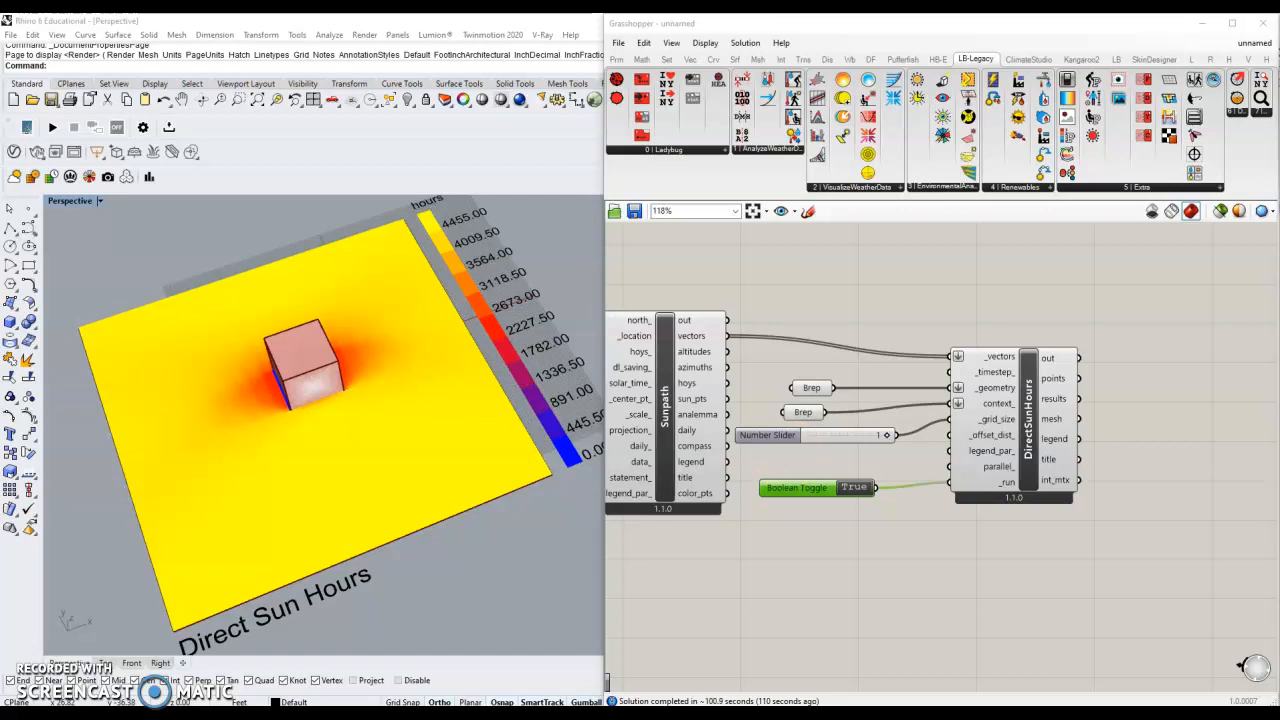
- Switch to the Sun+Radiation Rhino file and view its building model
left_click_drag(1279, 40, 523, 14)
right_click_drag(562, 352, 592, 280)
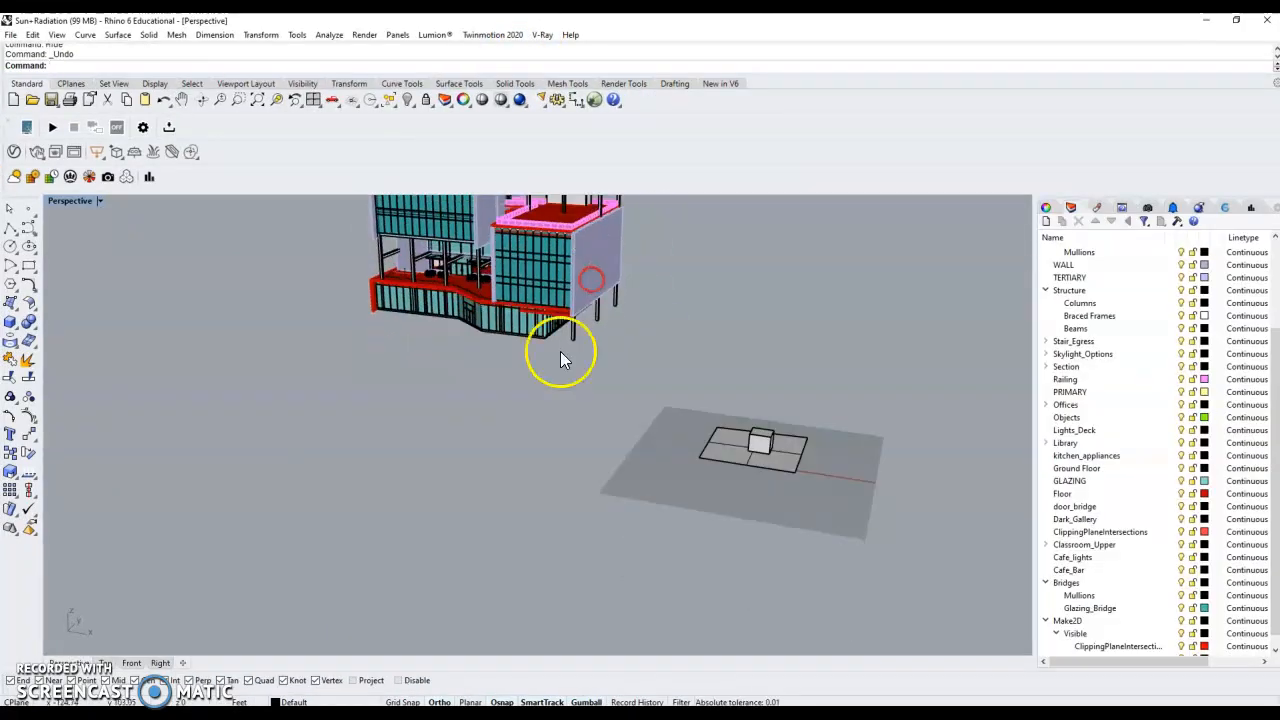
scroll(560, 352, "down", 8)
scroll(530, 318, "up", 10)
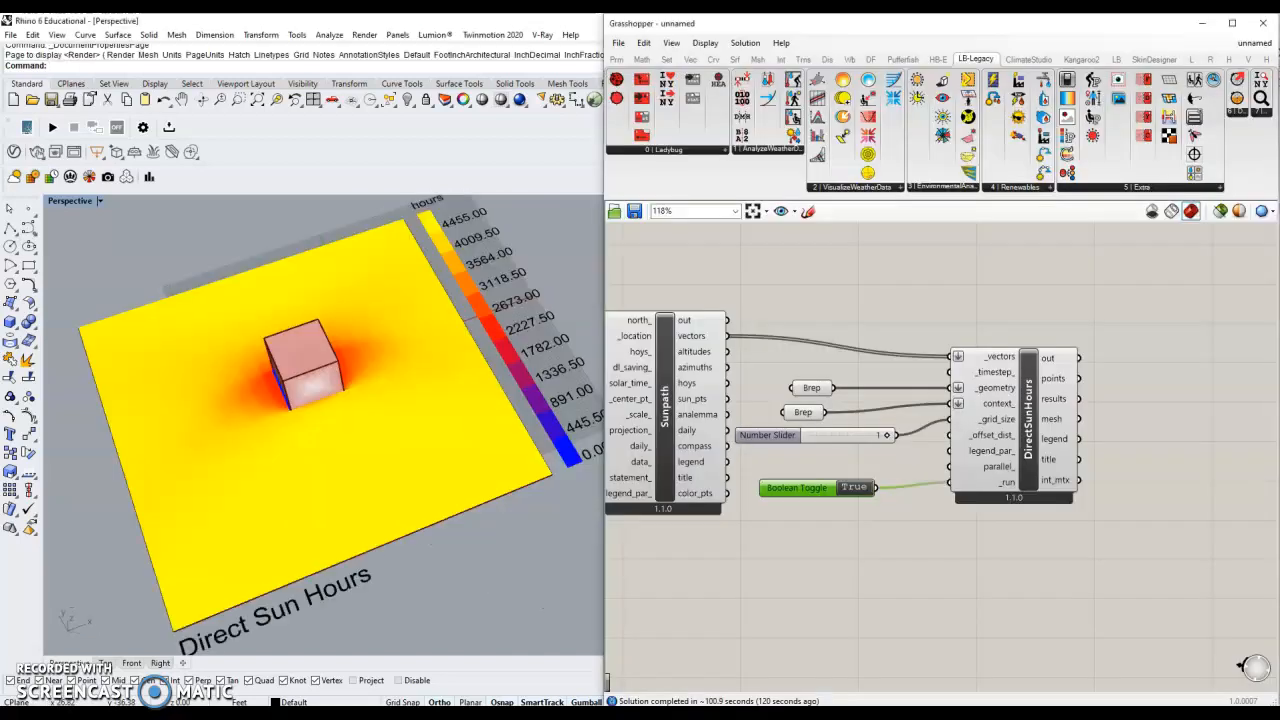
key("super+d")
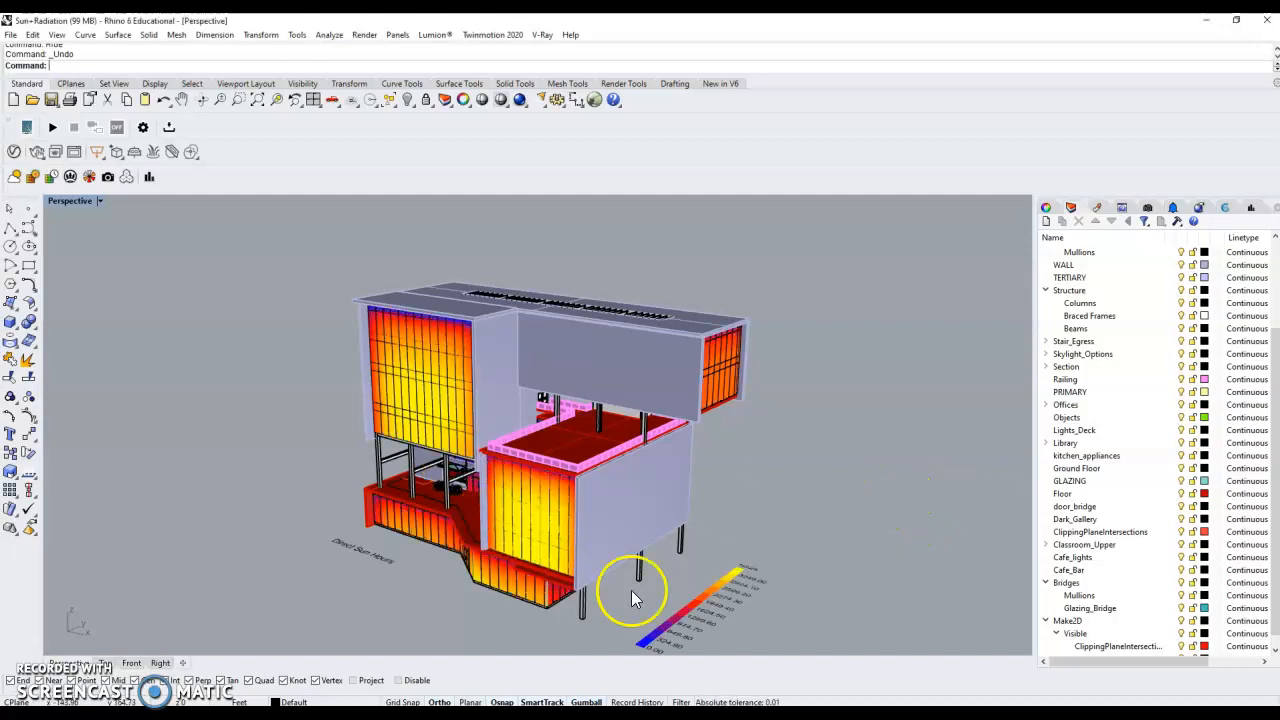
- Examine the direct sun hours colours on the building's upper glazed facades beneath the roof overhang
right_click_drag(629, 591, 681, 586)
right_click_drag(650, 516, 674, 500)
scroll(465, 238, "up", 8)
right_click_drag(465, 238, 449, 290)
scroll(449, 290, "down", 8)
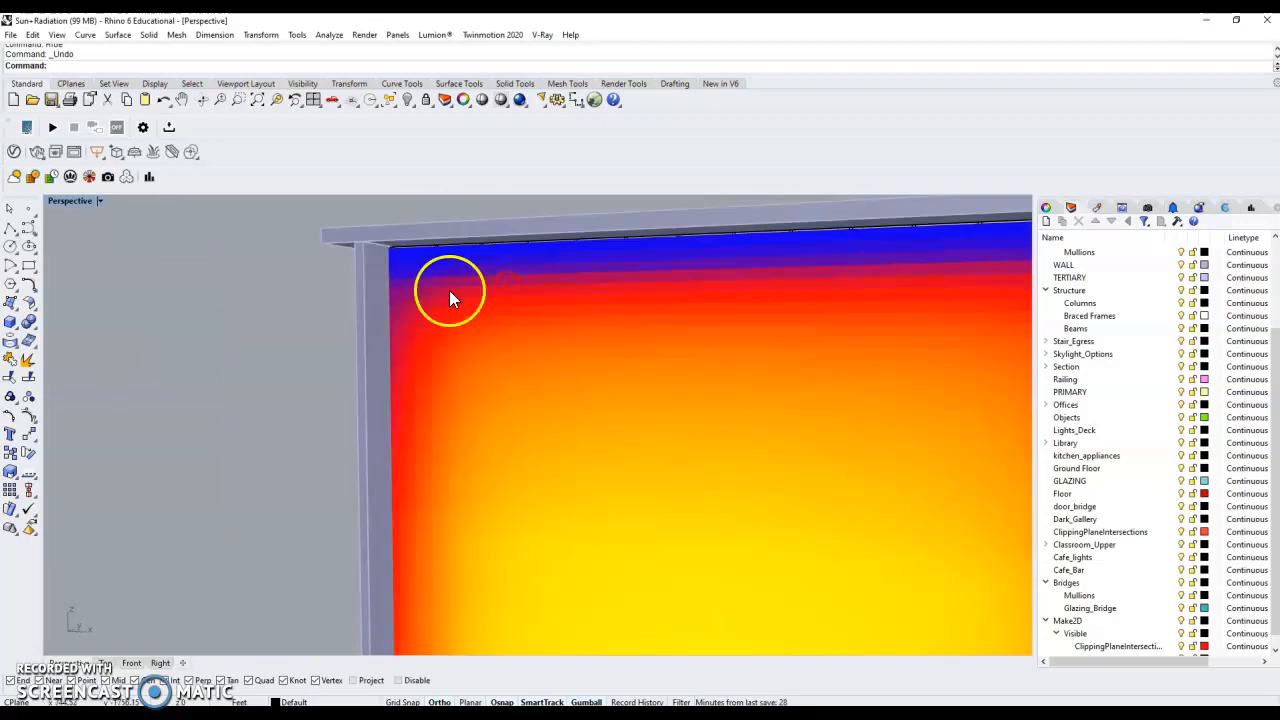
right_click_drag(573, 278, 595, 341)
scroll(475, 280, "down", 8)
scroll(567, 420, "up", 12)
right_click_drag(569, 425, 573, 401)
scroll(575, 399, "down", 10)
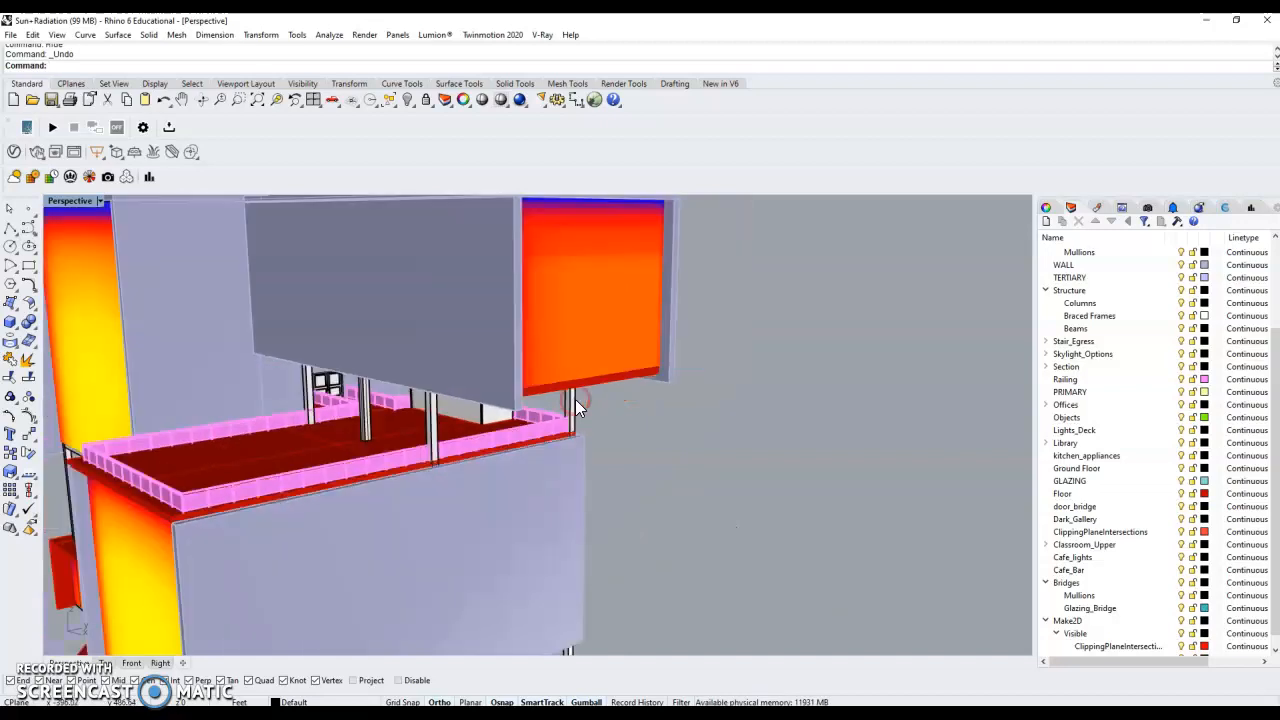
- Compare the sun hours colours on the building's lower glazed facades with the hours legend
scroll(581, 329, "down", 5)
right_click_drag(553, 462, 530, 543)
scroll(540, 556, "up", 5)
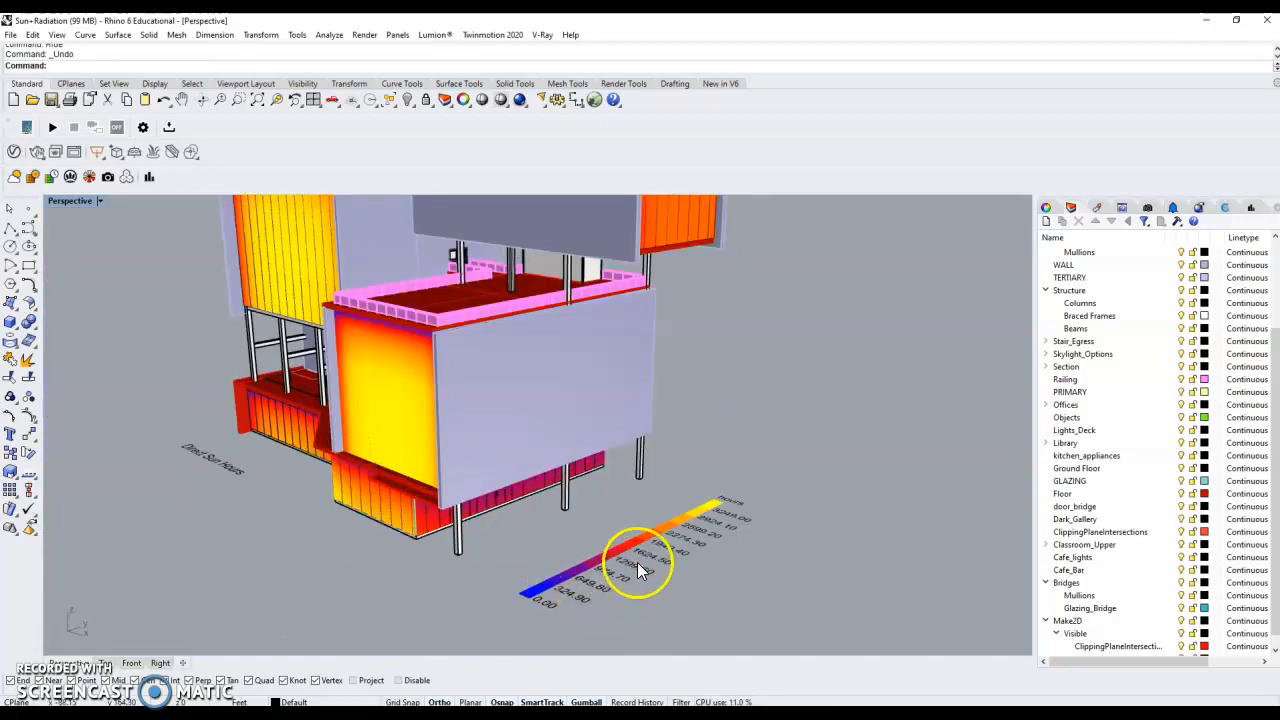
scroll(634, 560, "down", 4)
right_click_drag(523, 491, 525, 495)
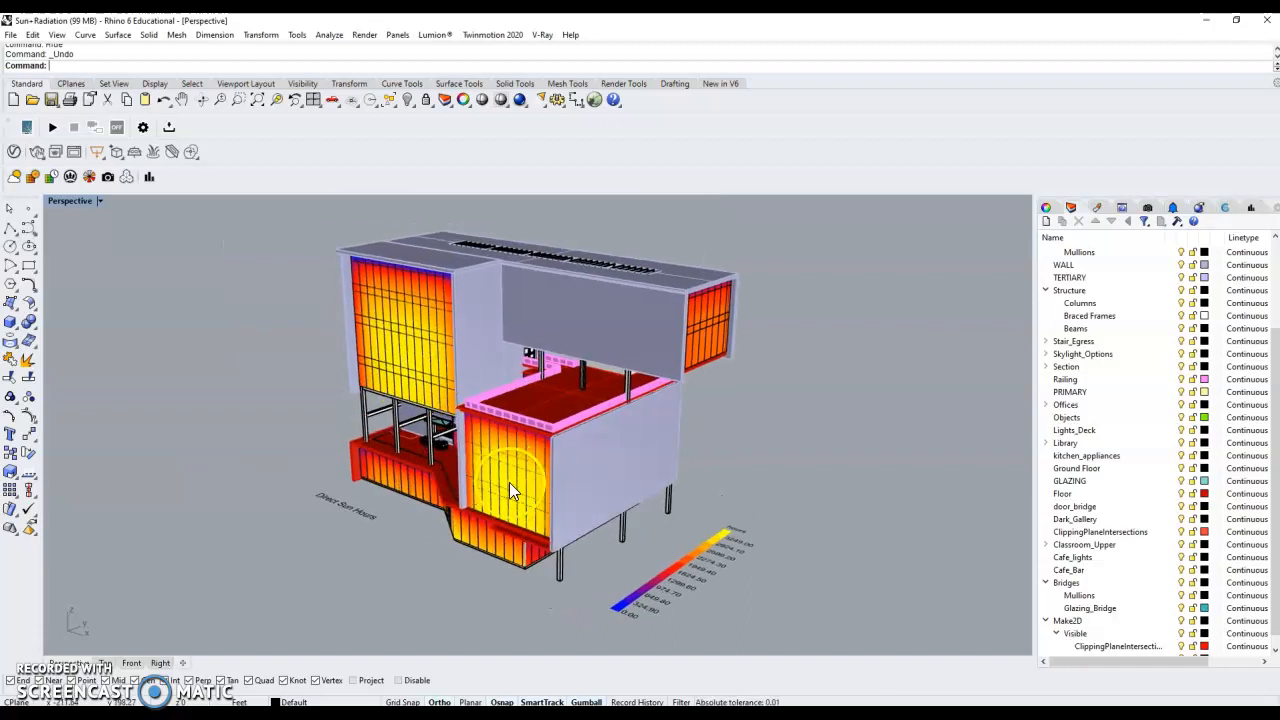
right_click_drag(637, 530, 639, 530)
scroll(487, 537, "up", 10)
scroll(477, 521, "down", 5)
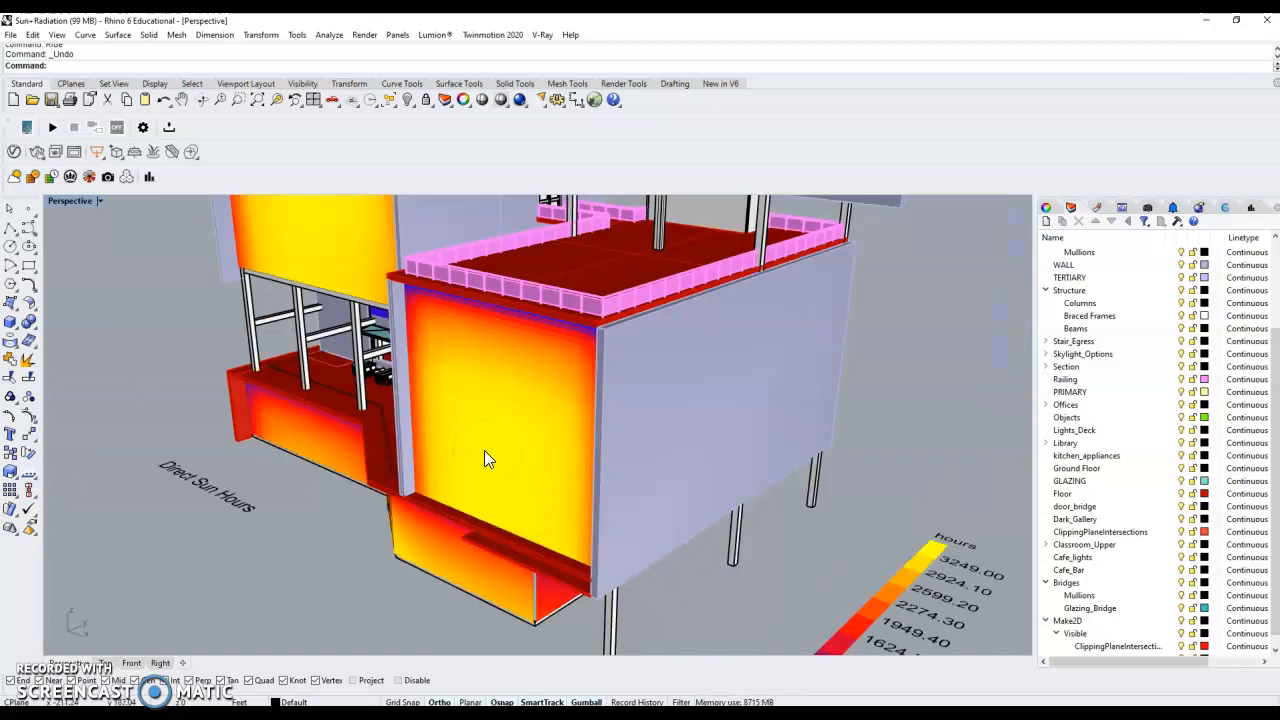
scroll(484, 450, "down", 5)
mouse_move(593, 505)
right_mouse_down()
mouse_move(563, 543)
mouse_move(474, 537)
mouse_move(610, 521)
right_mouse_up()
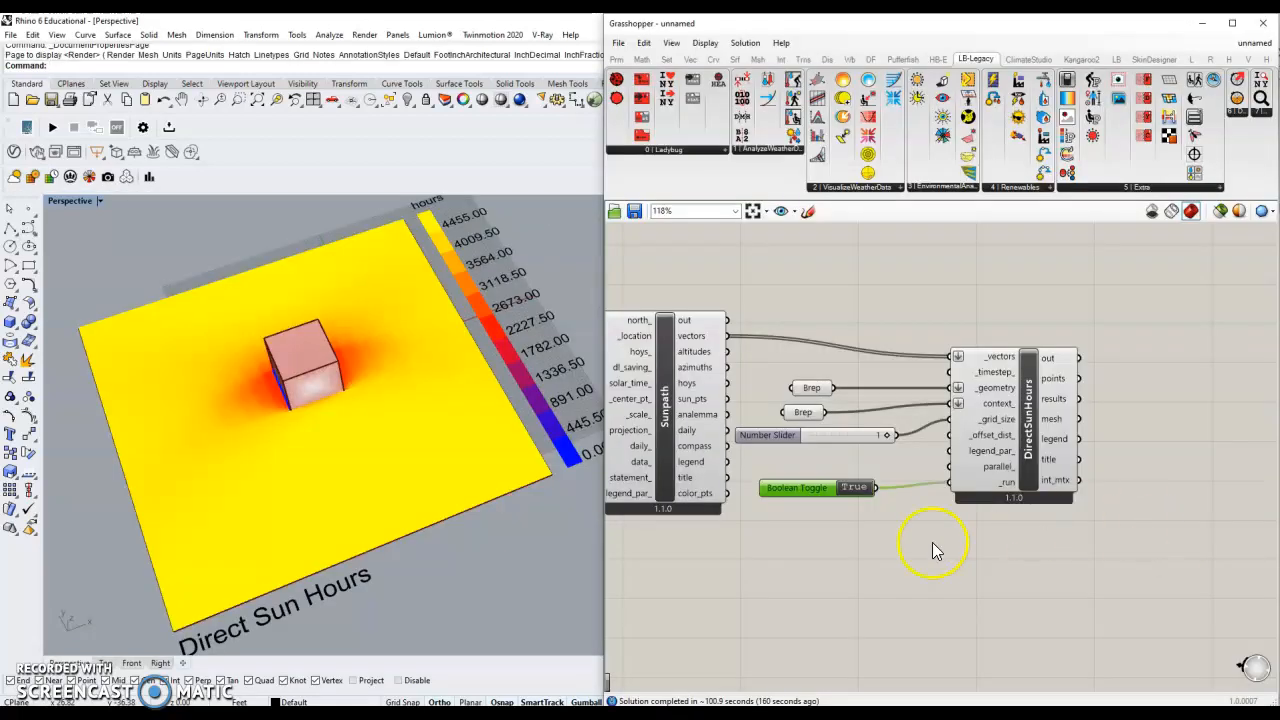
- Return to the box model's Grasshopper definition and group the HOY and AnalysisPeriod components with their number sliders
scroll(444, 504, "down", 4)
right_click_drag(446, 508, 484, 547)
scroll(378, 458, "up", 8)
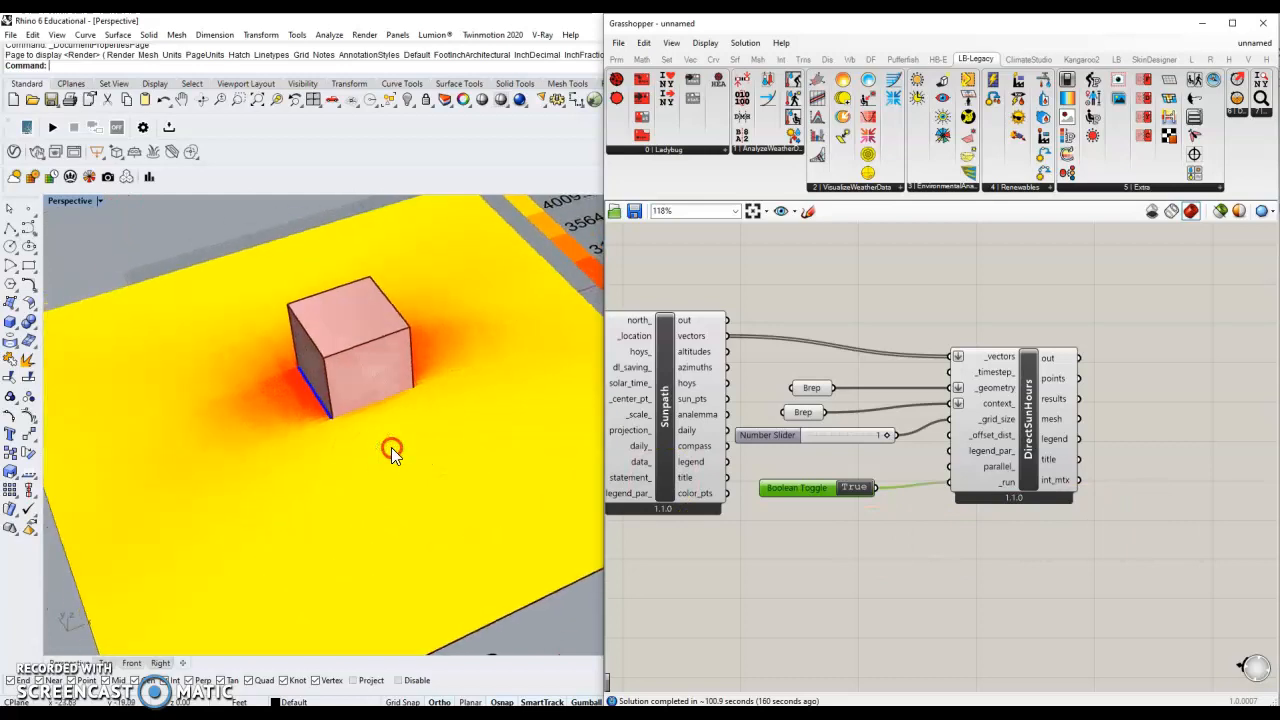
scroll(391, 447, "down", 5)
scroll(1023, 429, "down", 4)
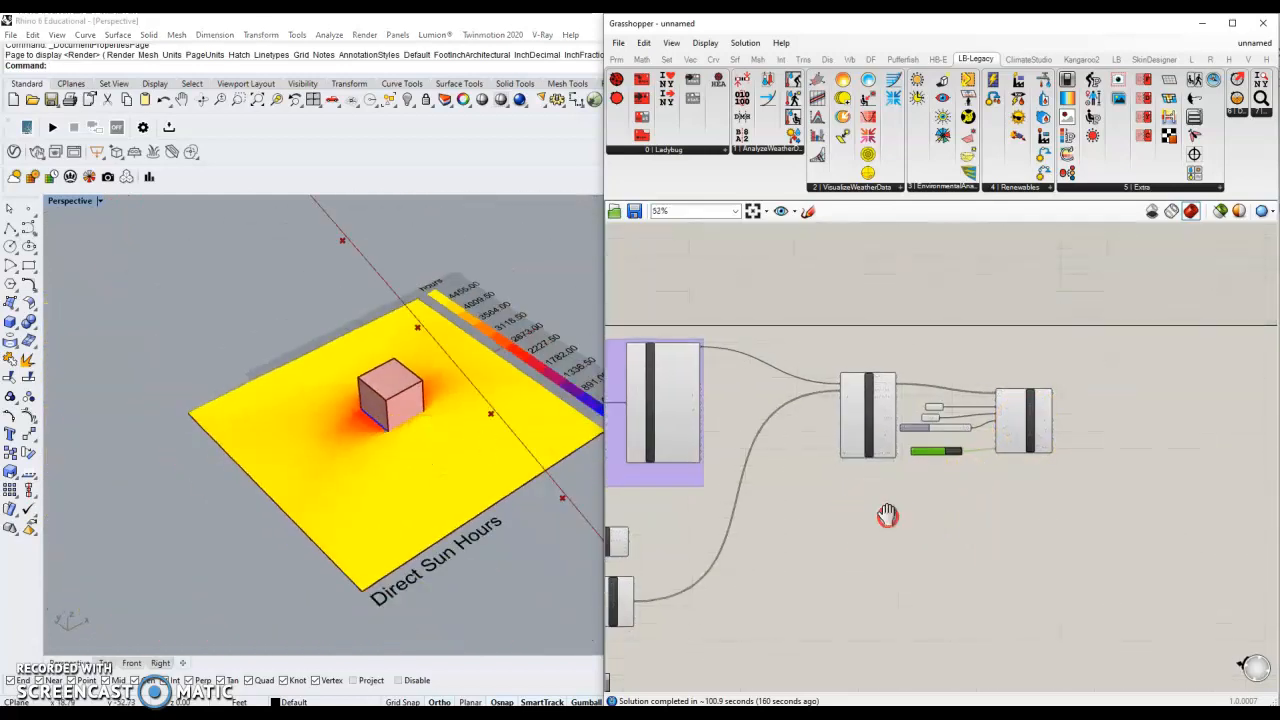
right_click_drag(886, 514, 1123, 466)
scroll(745, 605, "up", 3)
left_click_drag(972, 592, 646, 352)
right_click(918, 416)
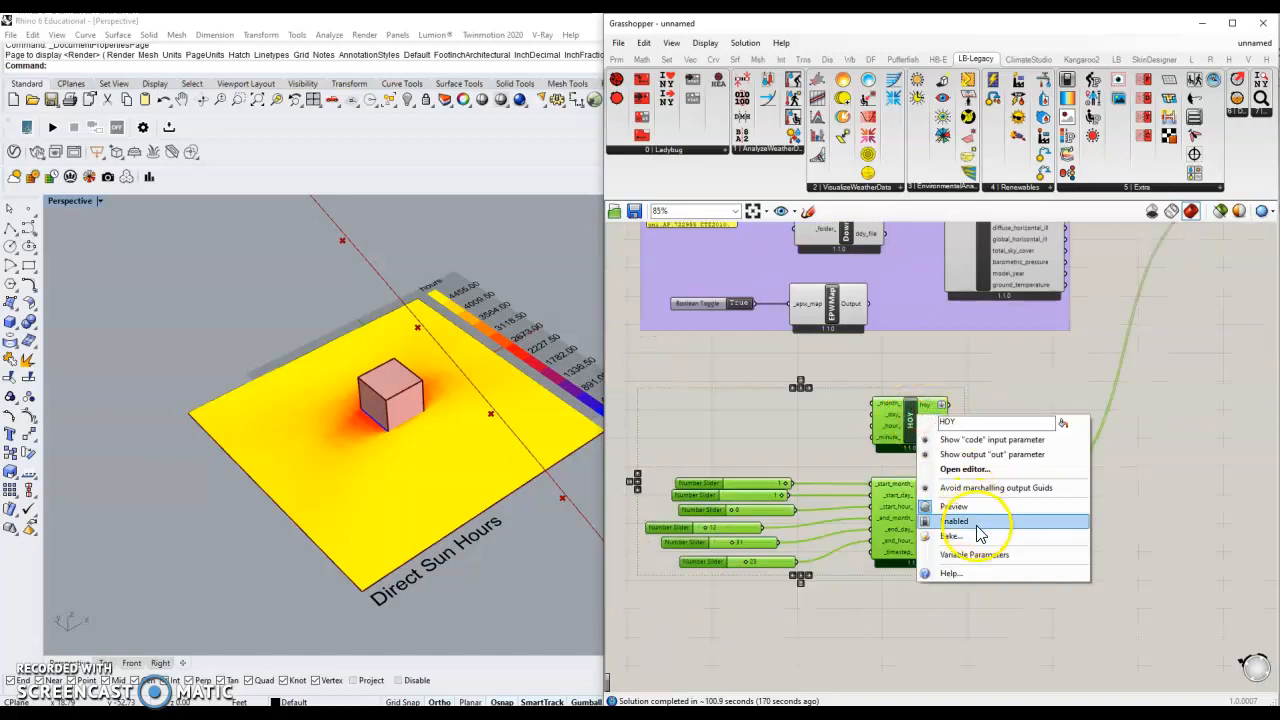
right_click(820, 590)
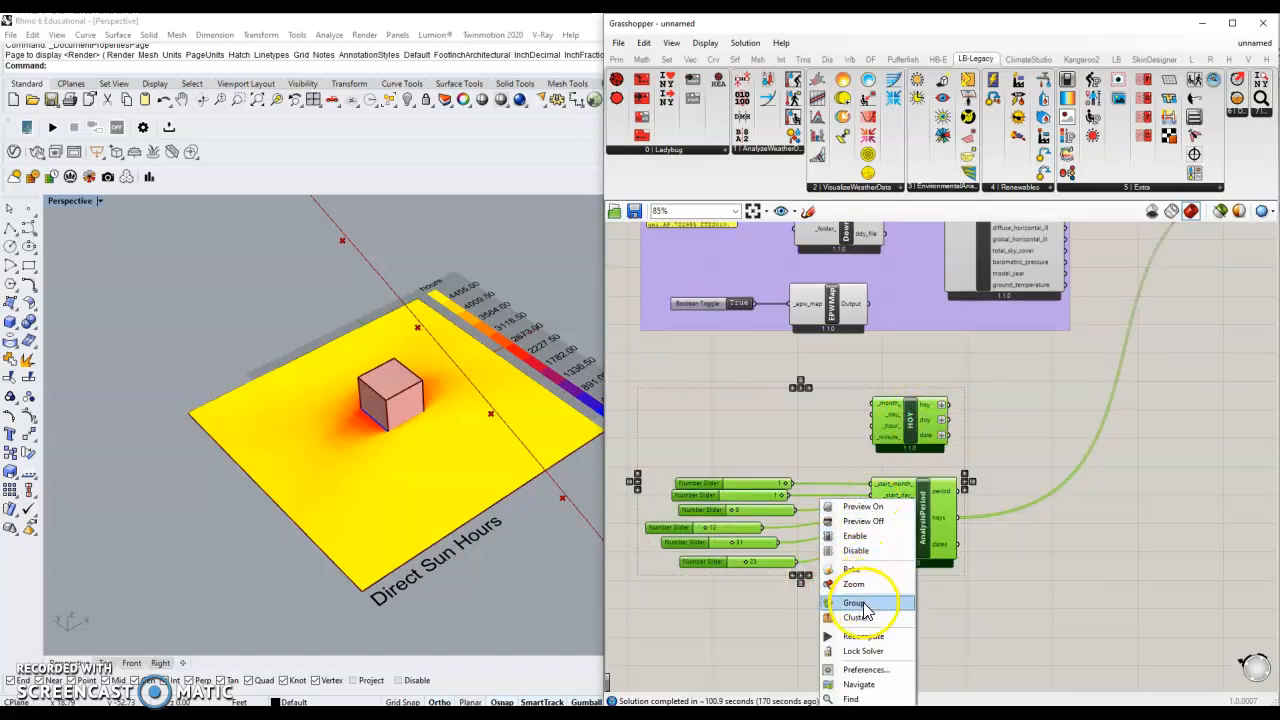
left_click(854, 602)
- Name the group around the HOY and AnalysisPeriod components "HOY"
left_click(717, 425)
right_click(717, 425)
left_click(757, 430)
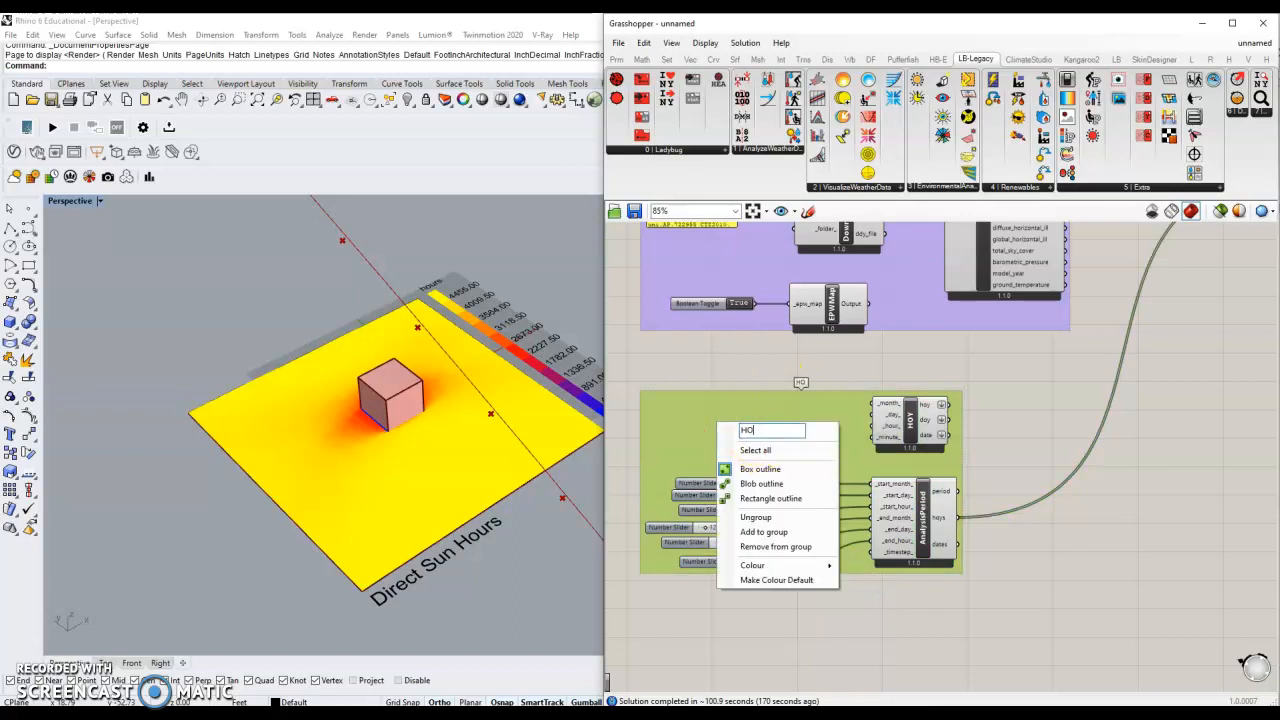
type("HOY")
key("Return")
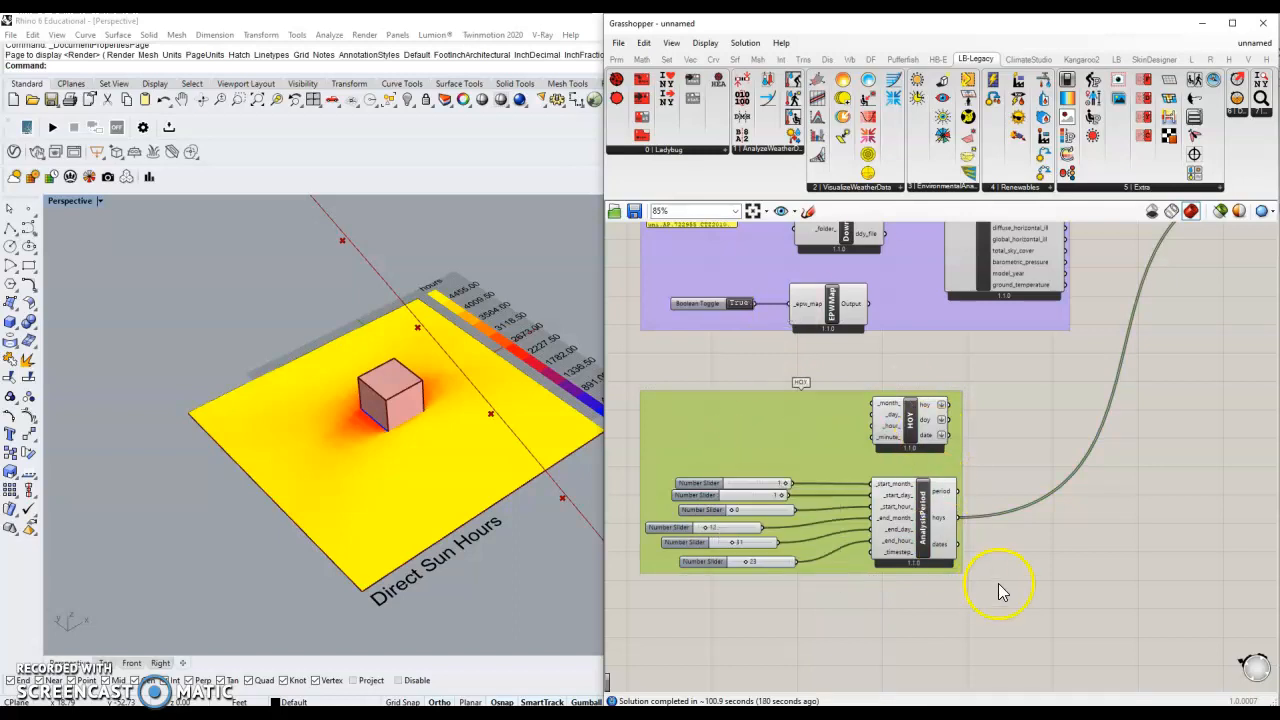
- Group the Sunpath and DirectSunHours components together with their Brep parameters, grid size slider and Boolean Toggle
right_click_drag(1121, 541, 933, 587)
scroll(933, 587, "down", 3)
left_click_drag(1128, 500, 924, 378)
right_click(1007, 510)
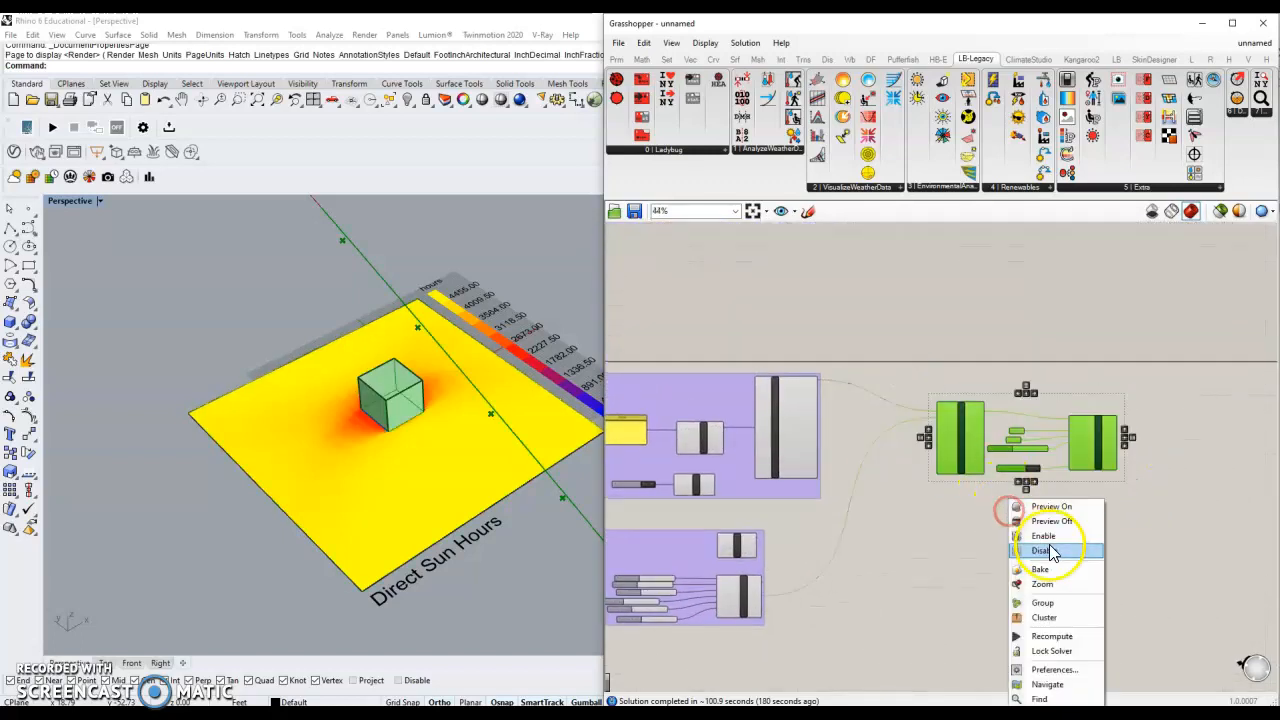
left_click(1048, 603)
- Name the group around the Sunpath and DirectSunHours components "Sun HOurs"
scroll(1038, 410, "up", 5)
double_click(1033, 404)
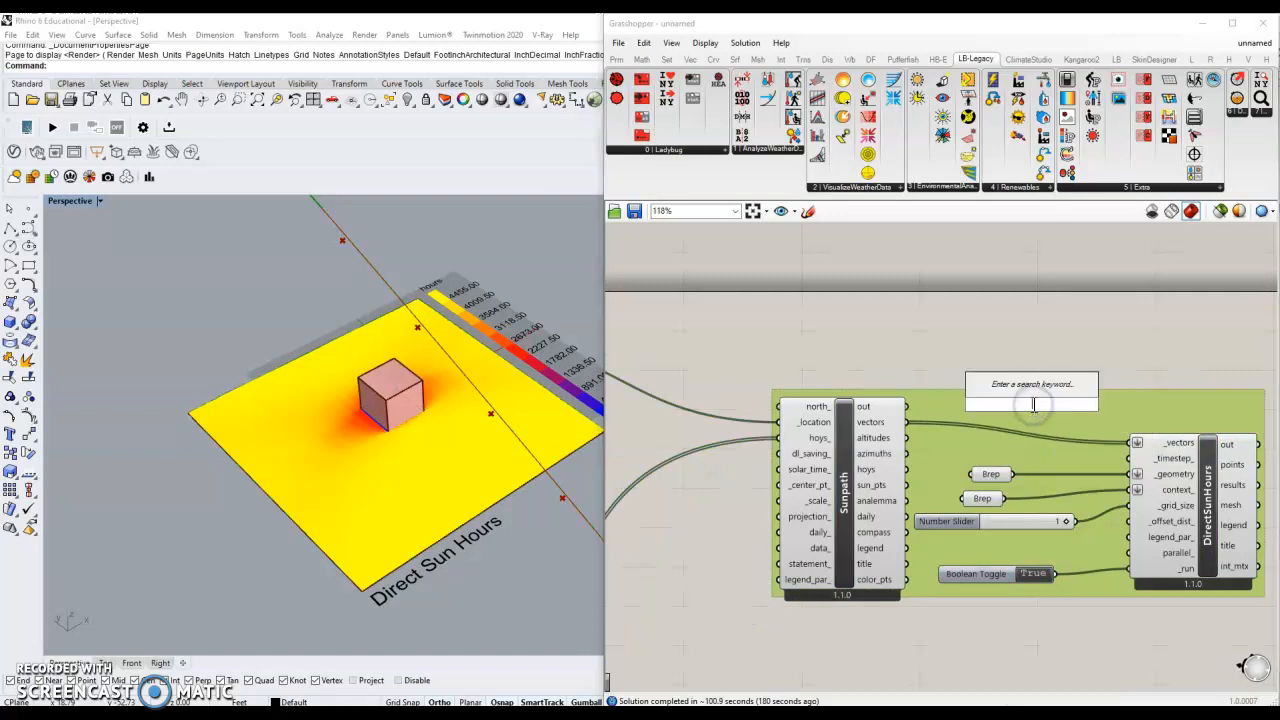
right_click(1151, 409)
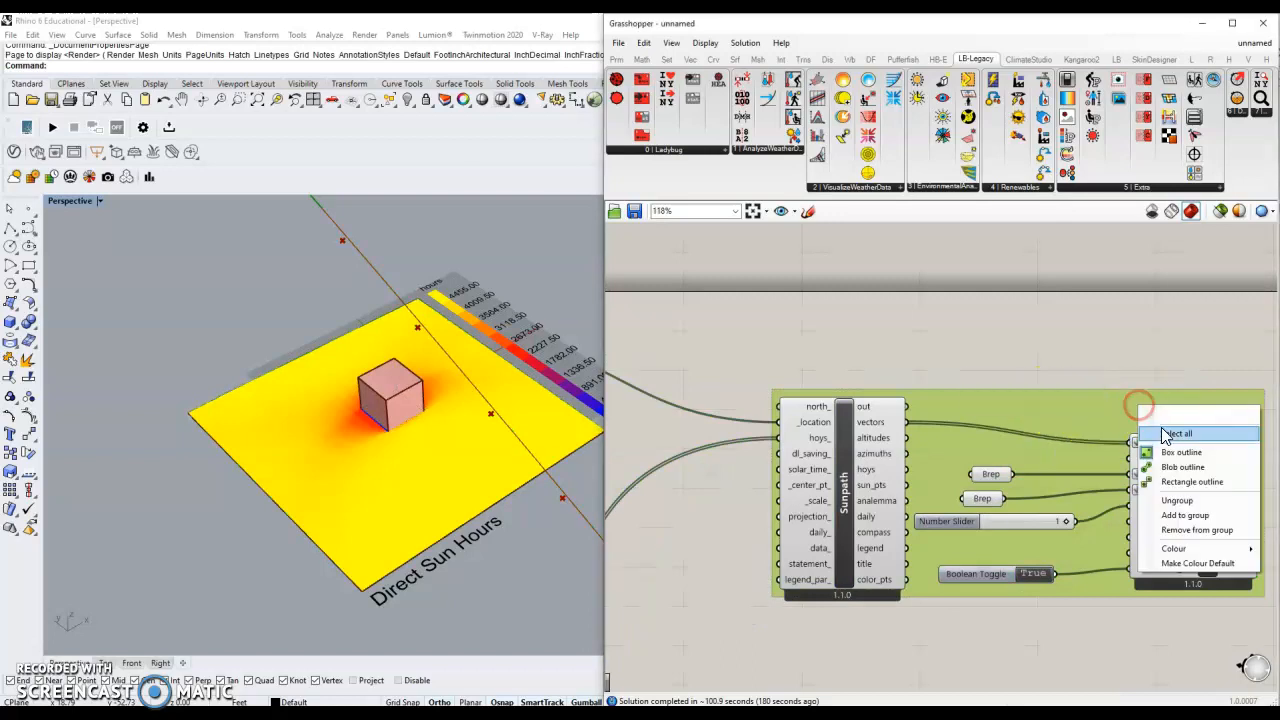
type("Sun HO")
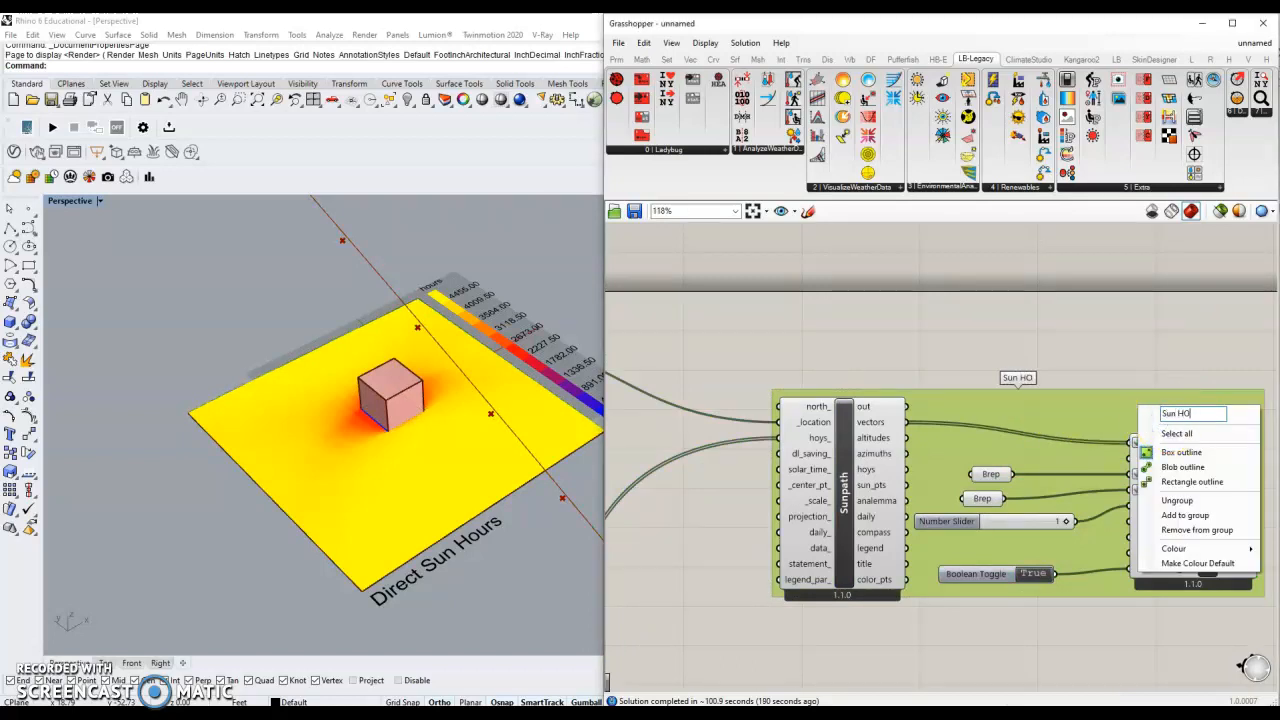
type("urs")
key("Return")
left_click(1117, 347)
- Add an LB Cumulative Sky Matrix component in the empty canvas area below the Sun HOurs group
scroll(1117, 345, "down", 3)
right_click_drag(1040, 394, 1117, 383)
scroll(1117, 387, "down", 1)
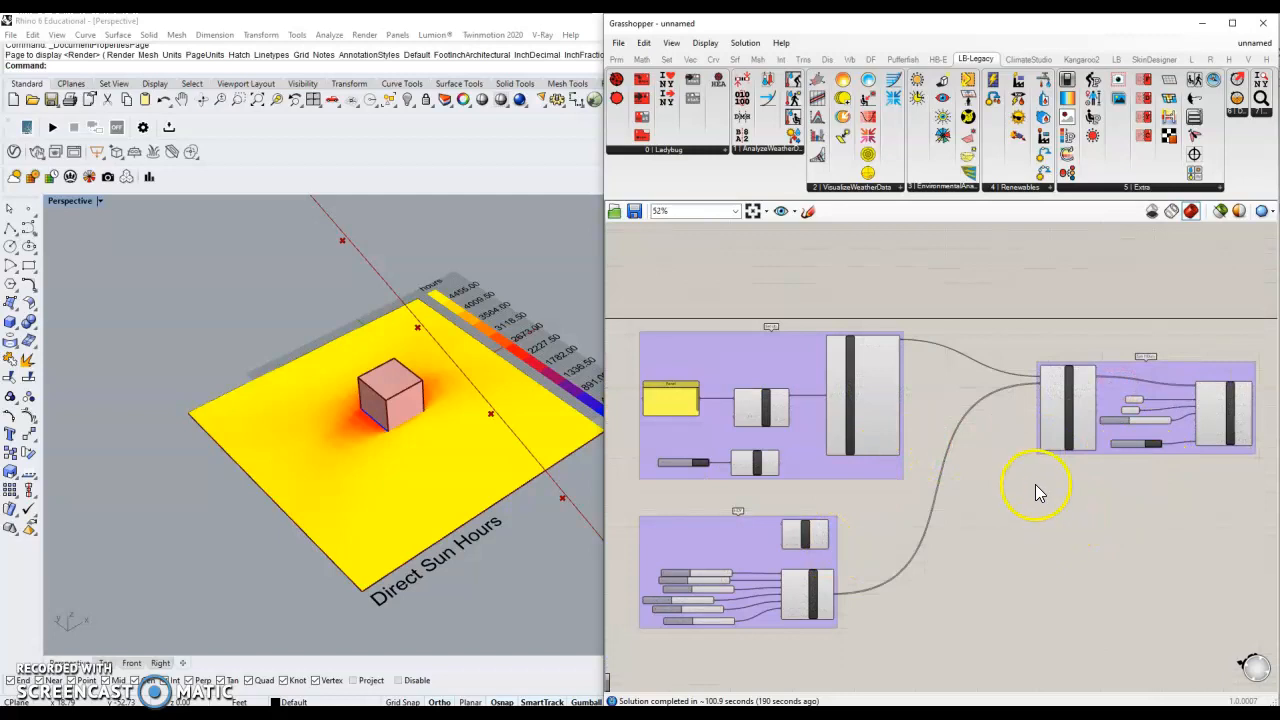
right_click_drag(1142, 567, 1097, 546)
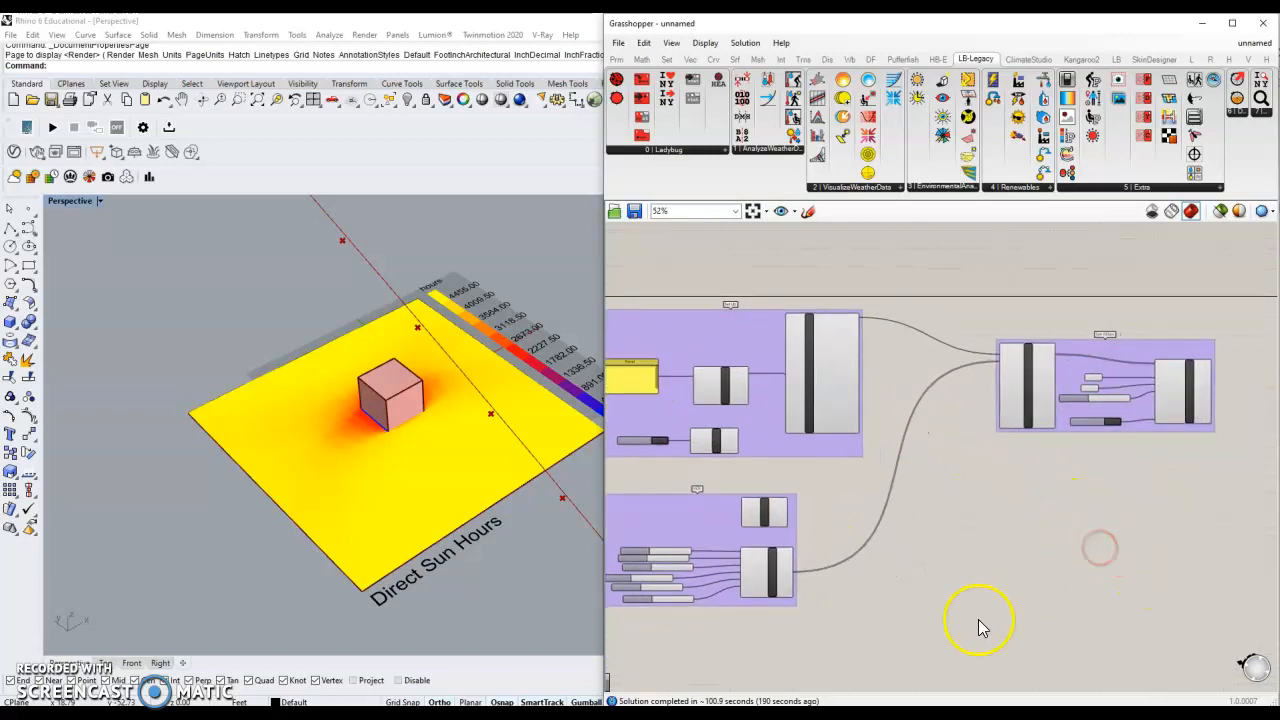
scroll(977, 610, "up", 2)
mouse_move(977, 606)
right_mouse_down()
mouse_move(1017, 585)
mouse_move(991, 593)
right_mouse_up()
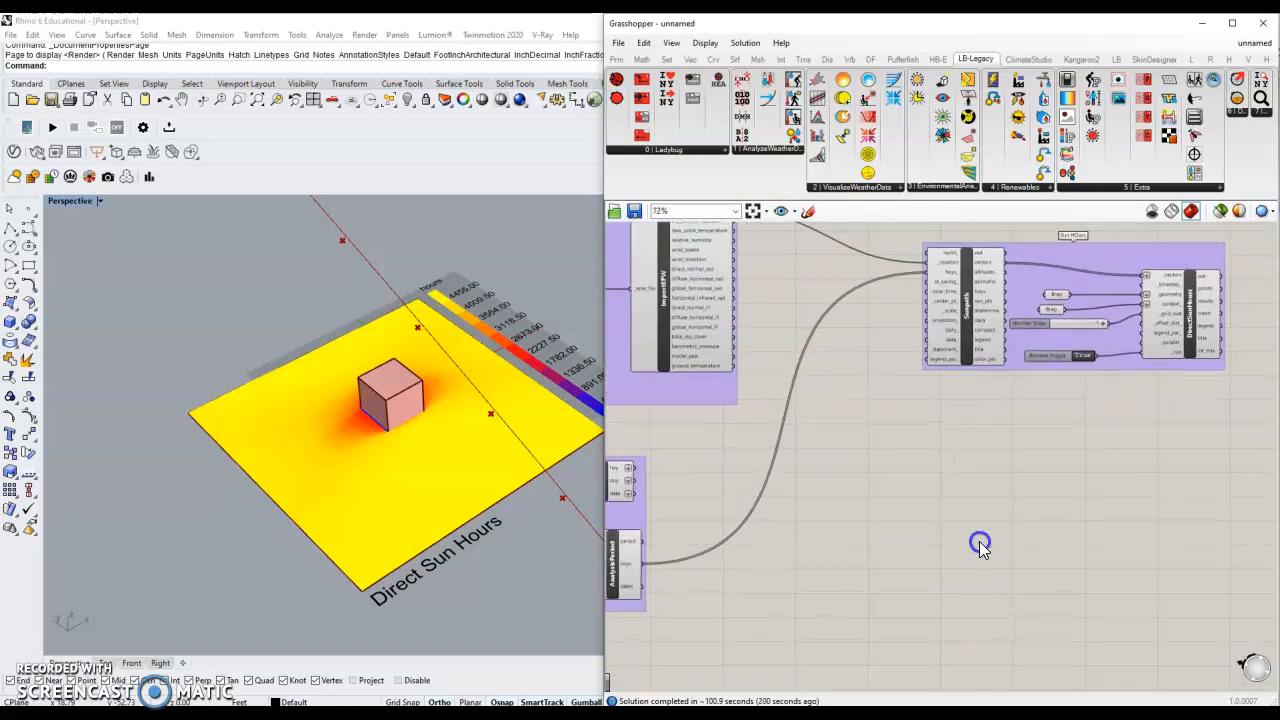
double_click(980, 541)
type("sky")
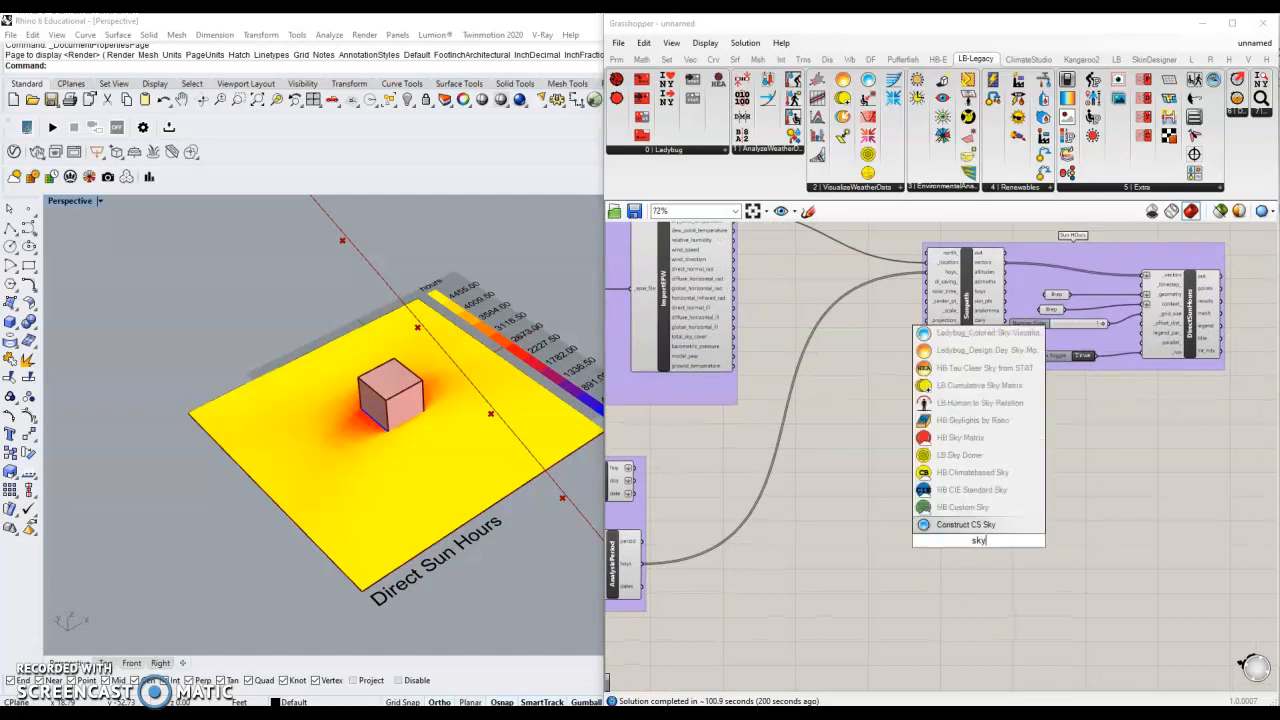
type(" matrix")
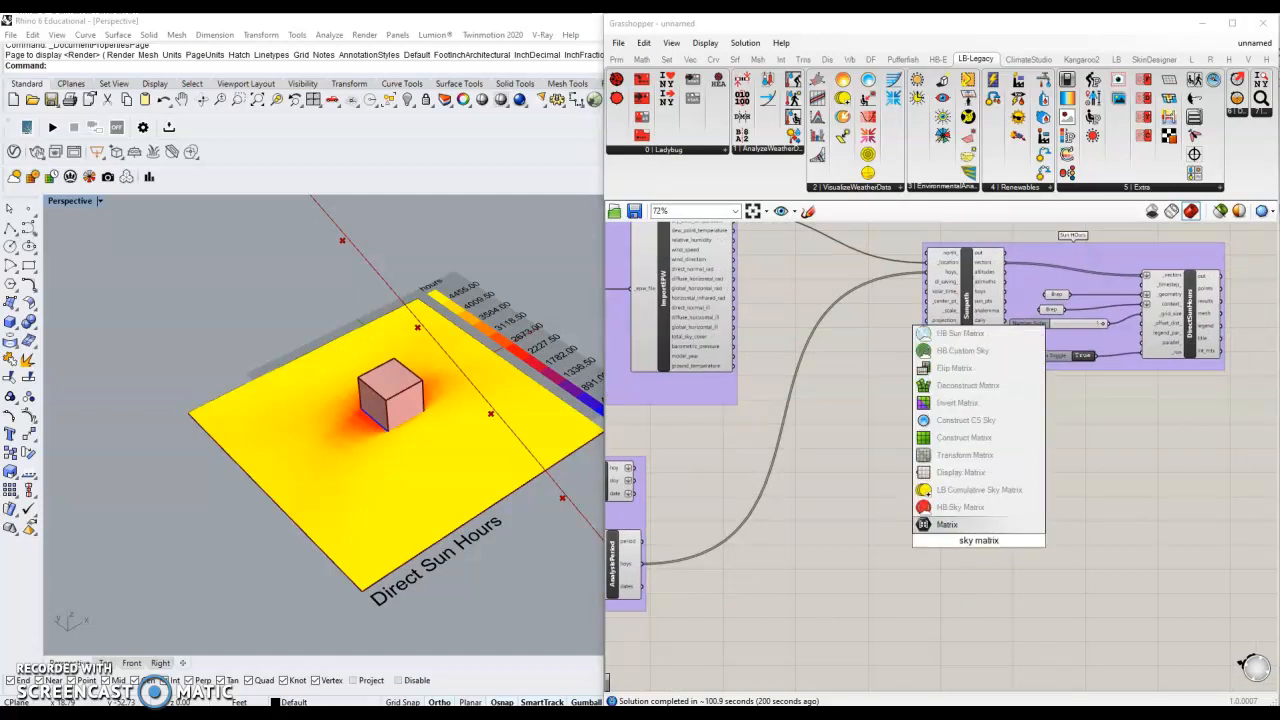
key("Up")
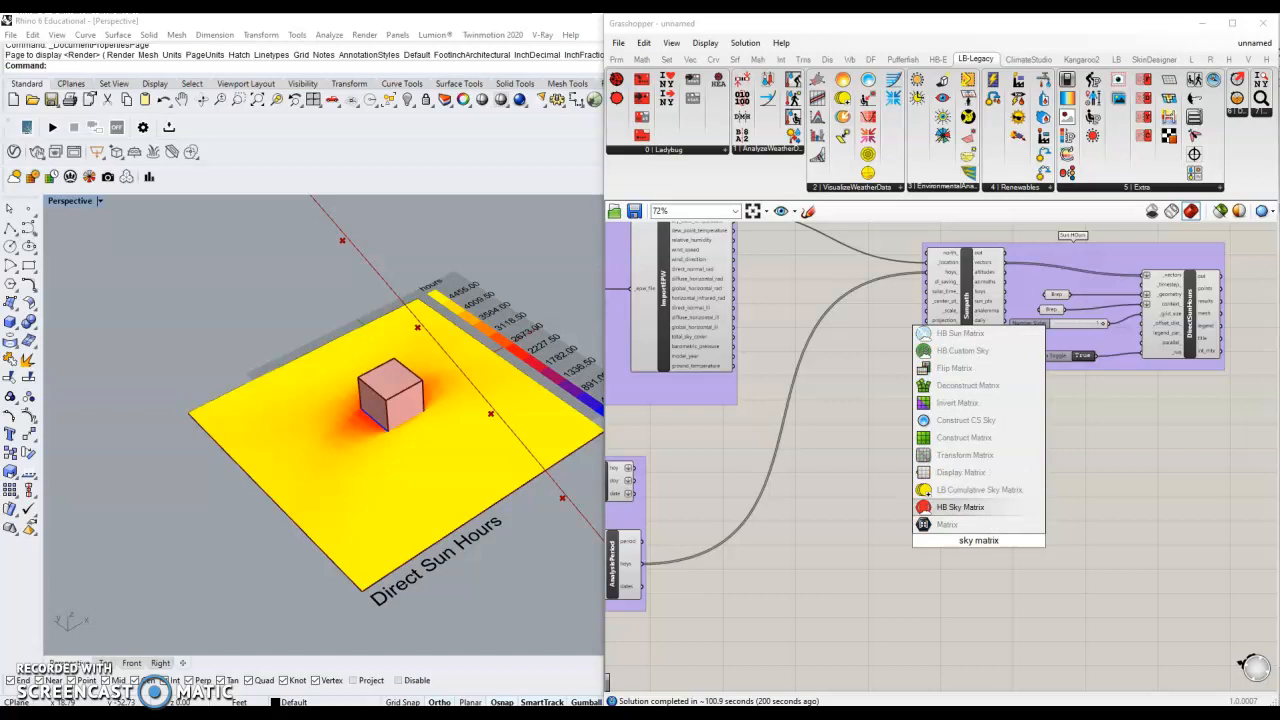
key("Up")
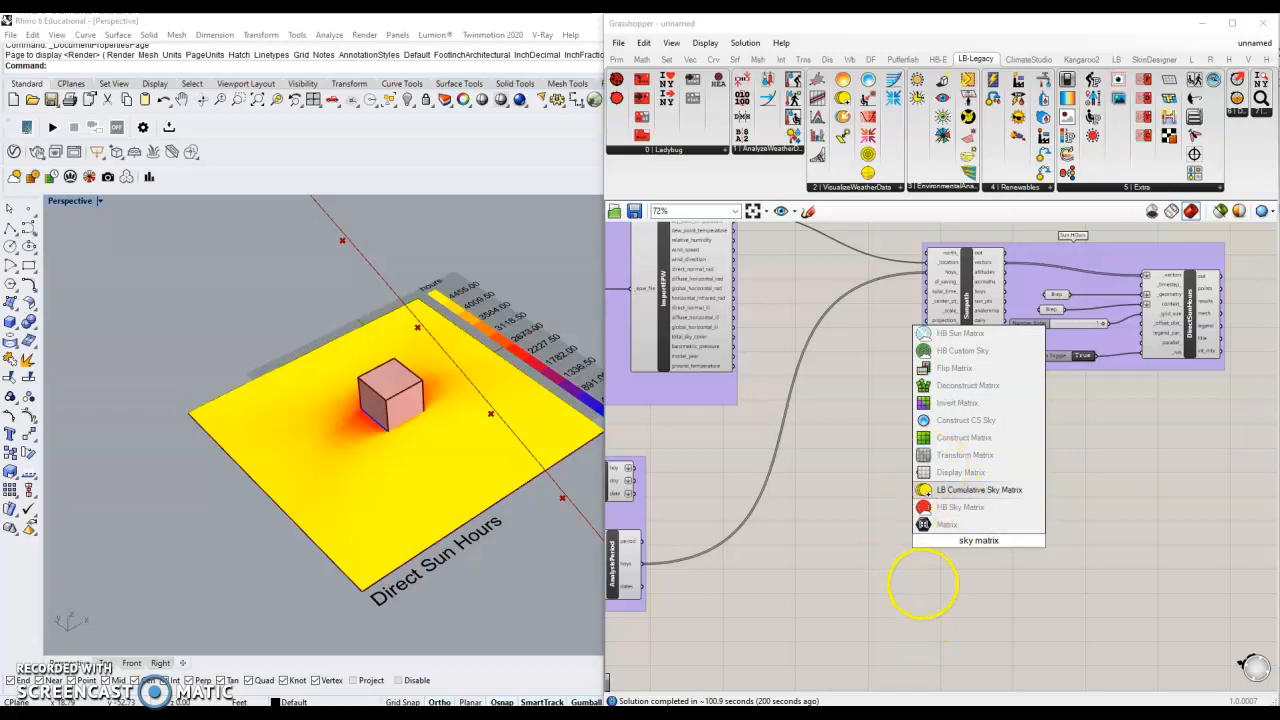
key("Return")
- Connect ImportEPW's location and direct_normal_rad outputs to the SkyMatrix component's _location and _direct_rad inputs
scroll(1007, 584, "down", 2)
right_click_drag(1027, 589, 1024, 604)
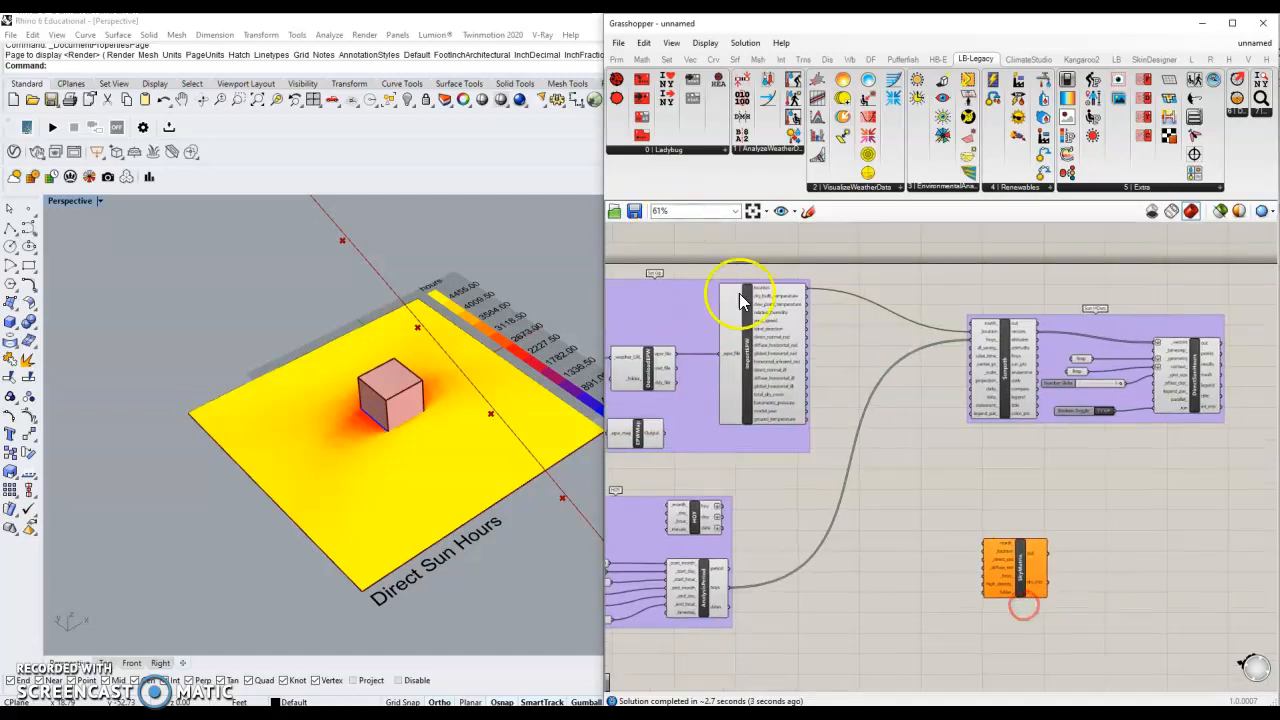
scroll(1013, 554, "up", 2)
left_click_drag(1004, 568, 1029, 563)
left_click_drag(773, 241, 1018, 538)
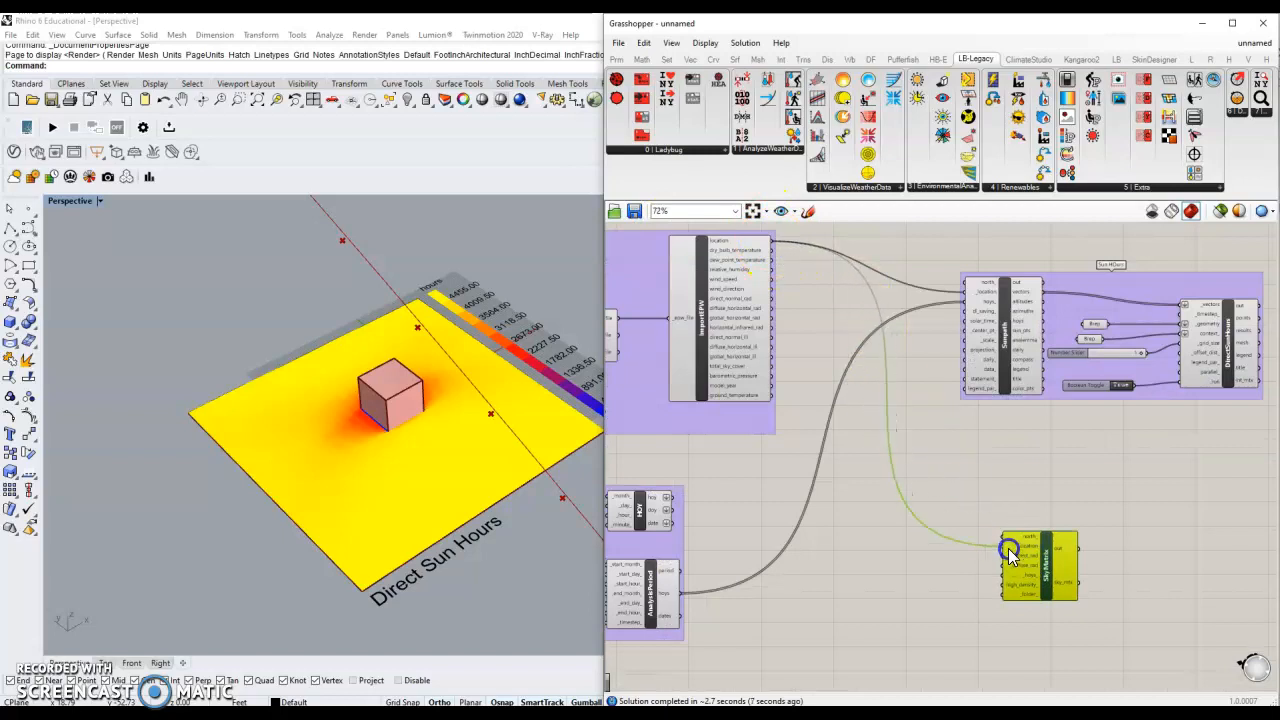
right_click_drag(887, 527, 921, 524)
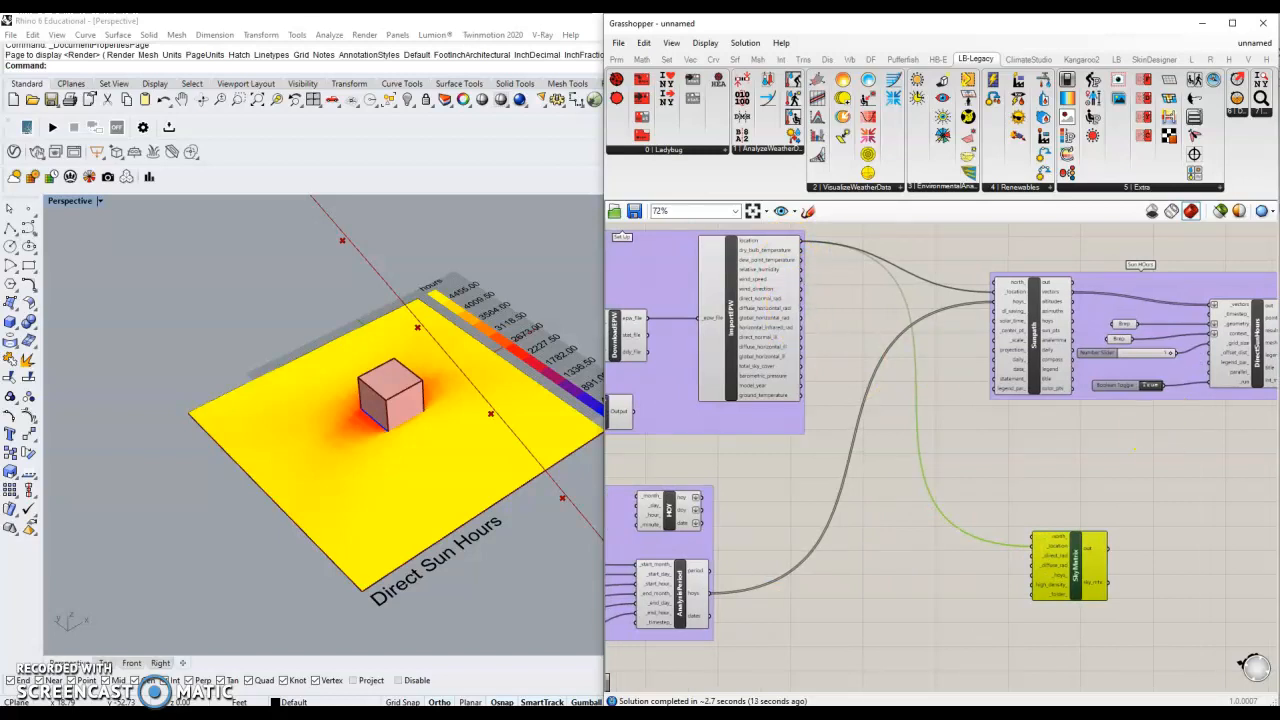
left_click_drag(805, 307, 1035, 563)
right_click_drag(1020, 583, 969, 568)
left_click(1058, 610)
- Connect AnalysisPeriod's hoys output to SkyMatrix's _hoys input and ImportEPW's diffuse_horizontal_rad output to its _diffuse_rad input
right_click_drag(1019, 613, 1041, 611)
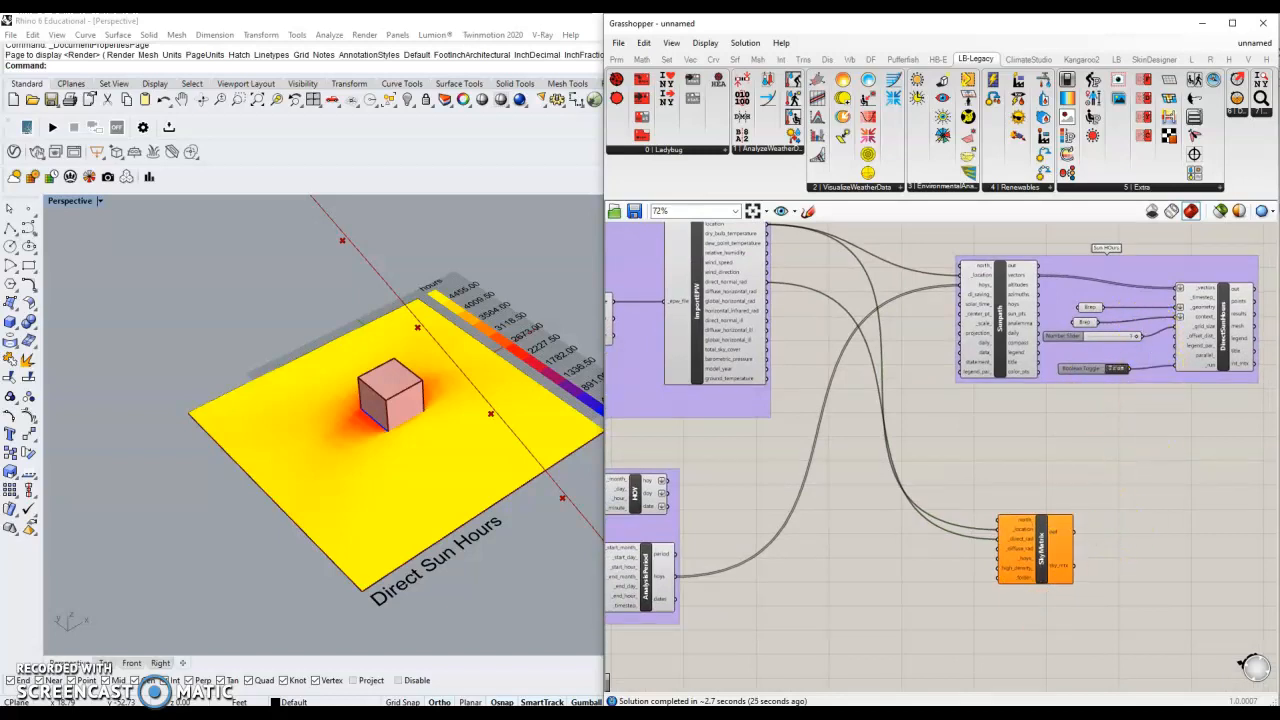
left_click_drag(676, 576, 997, 558)
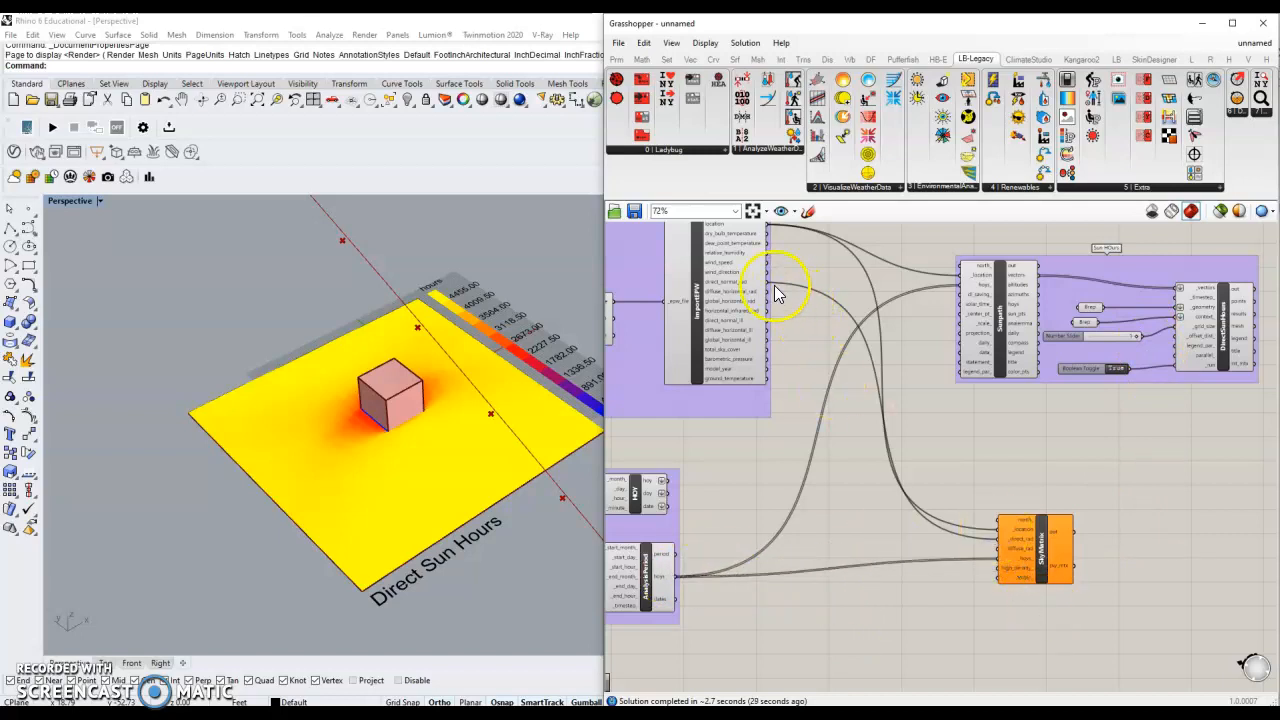
left_click_drag(769, 295, 1003, 550)
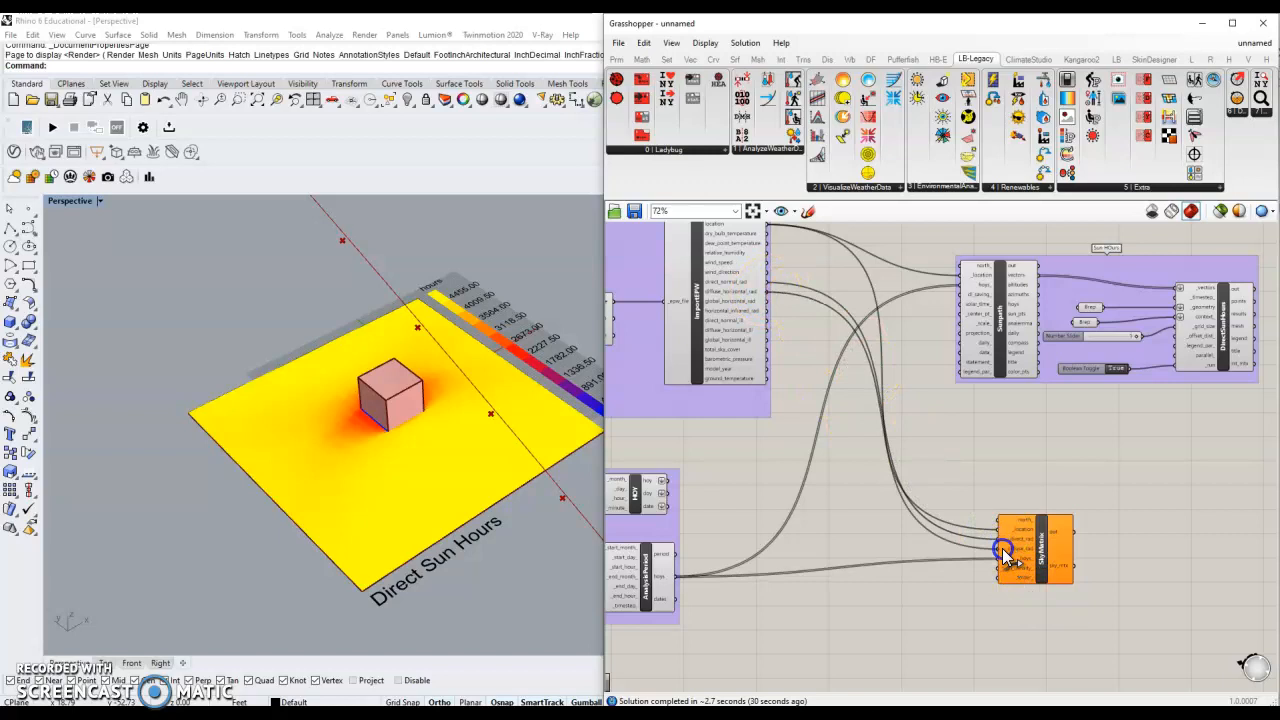
- Add an LB Incident Radiation component beside the SkyMatrix component and connect sky_mtx to its _sky_mtx input
mouse_move(1125, 570)
right_mouse_down()
mouse_move(1073, 556)
mouse_move(1008, 581)
right_mouse_up()
scroll(1097, 578, "up", 3)
scroll(993, 579, "down", 1)
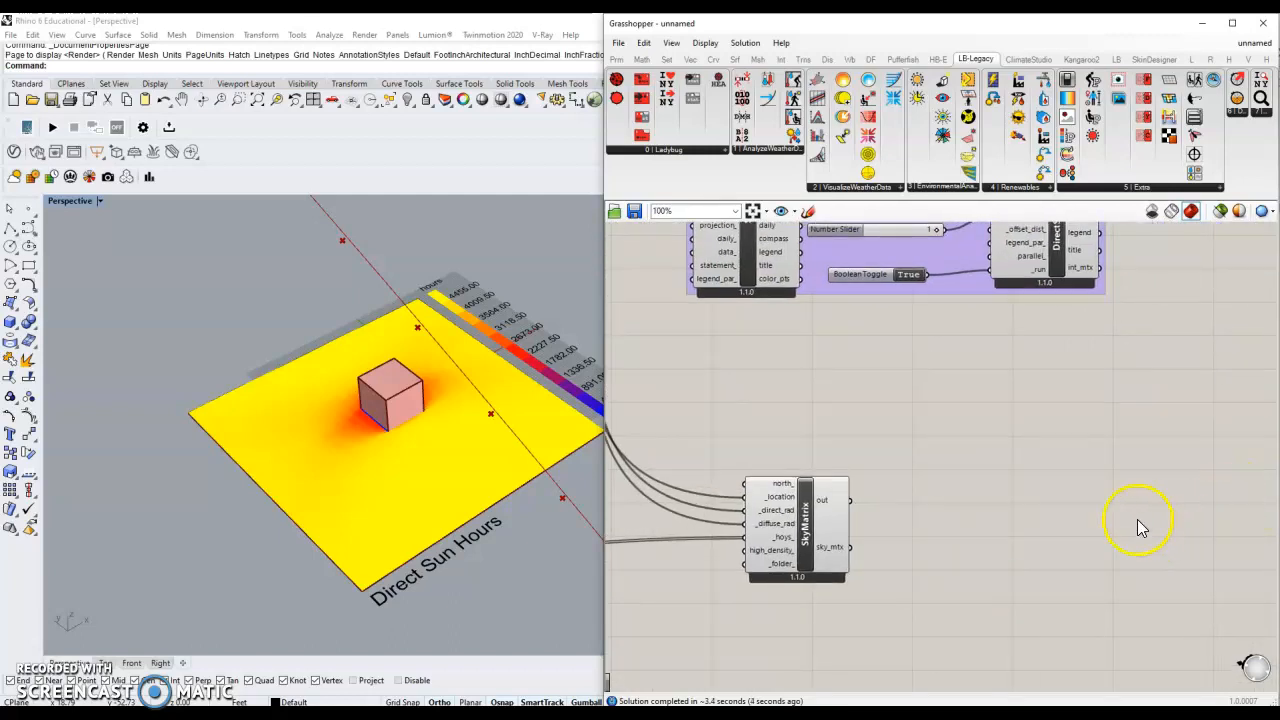
double_click(1008, 512)
type("incident radia")
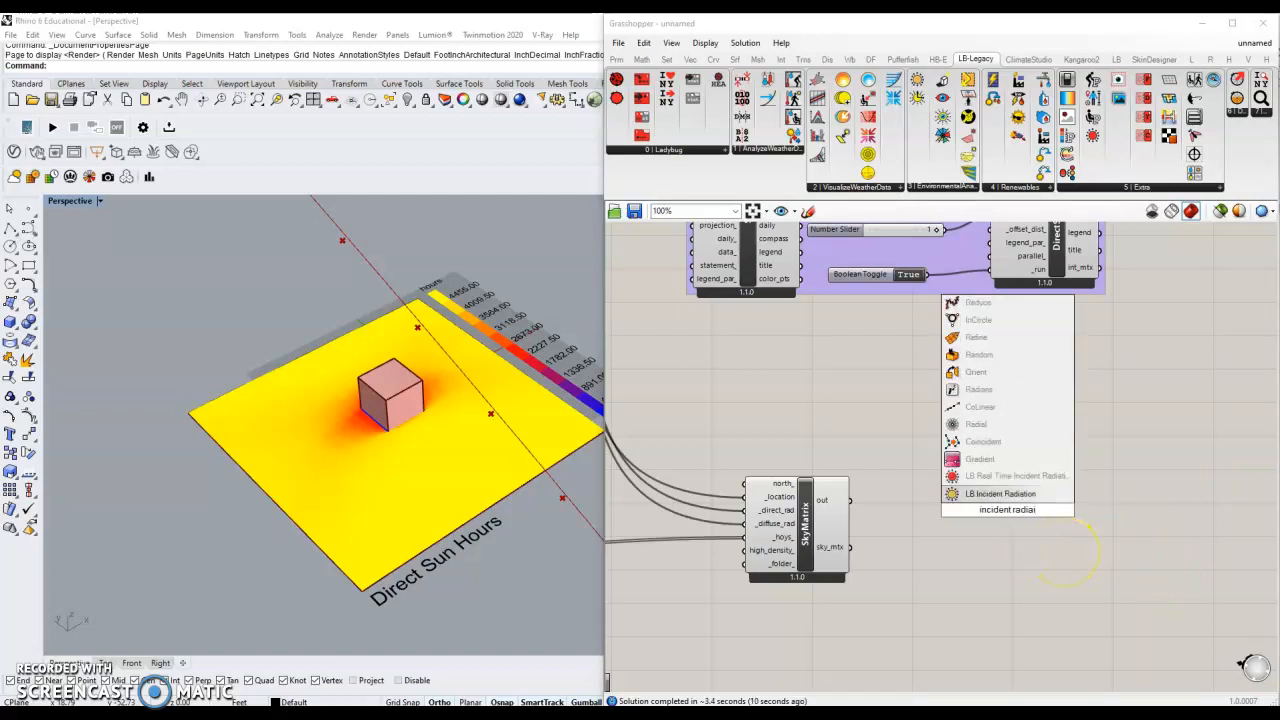
key("Return")
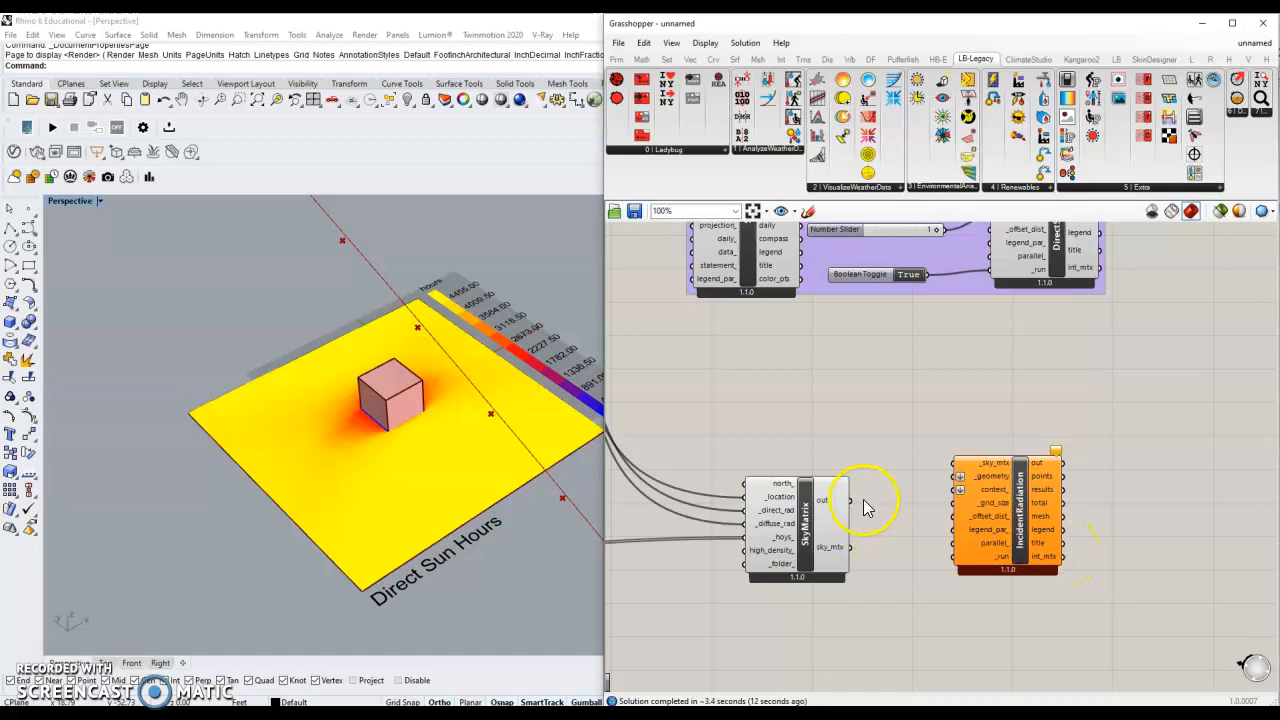
left_click_drag(853, 551, 1064, 426)
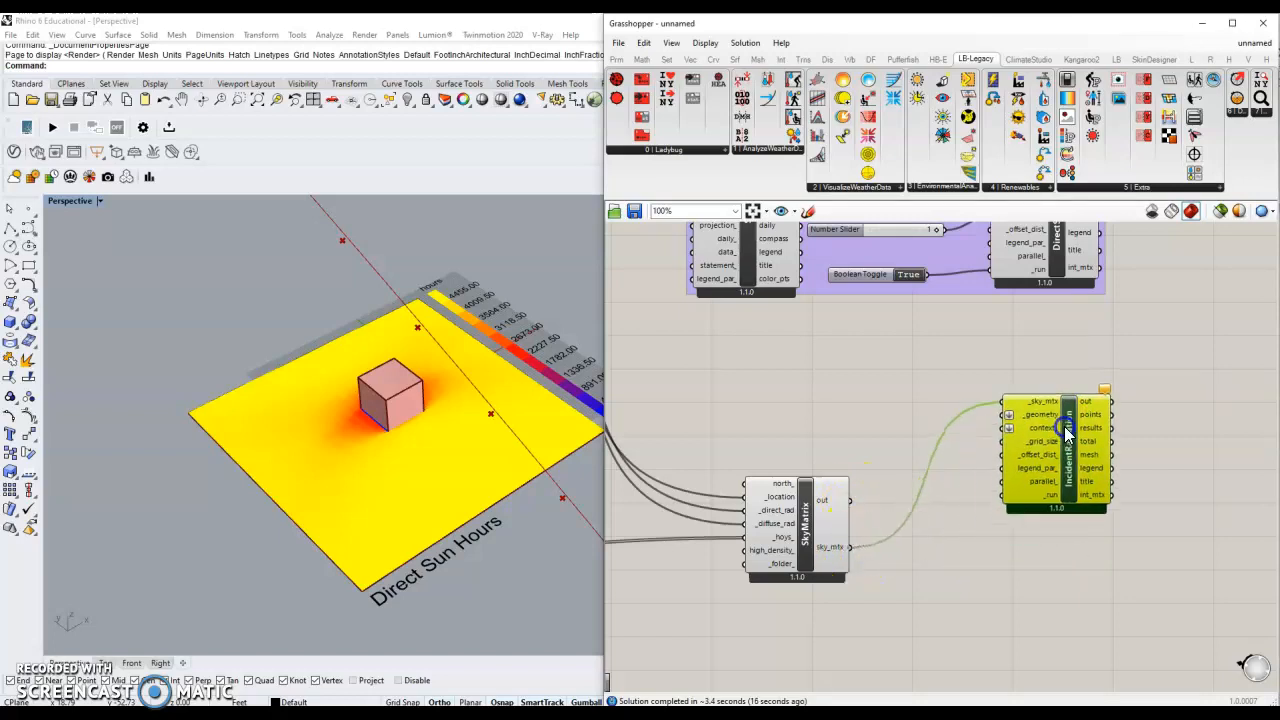
- Connect the two Brep parameters in the Sun HOurs group to the IncidentRadiation component's _geometry and context_ inputs
left_click(953, 517)
right_click_drag(966, 543, 946, 609)
right_click_drag(940, 503, 932, 552)
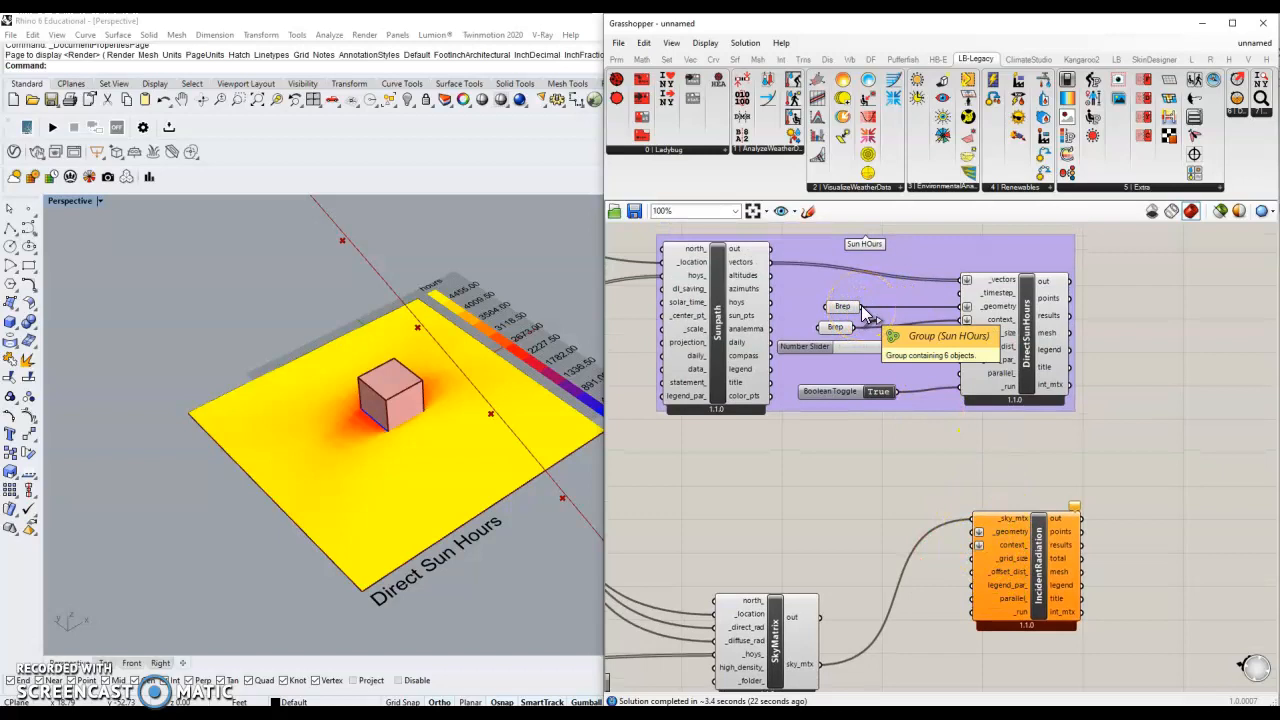
left_click_drag(858, 306, 974, 532)
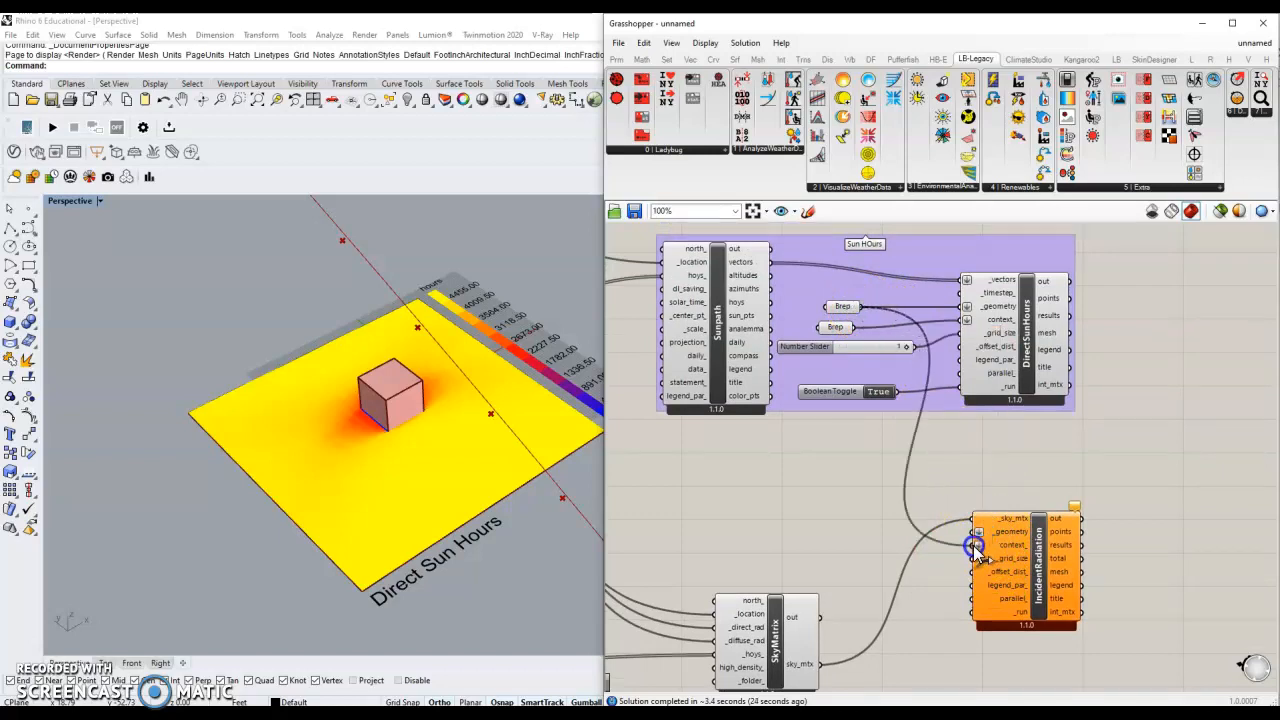
left_click_drag(853, 327, 966, 556)
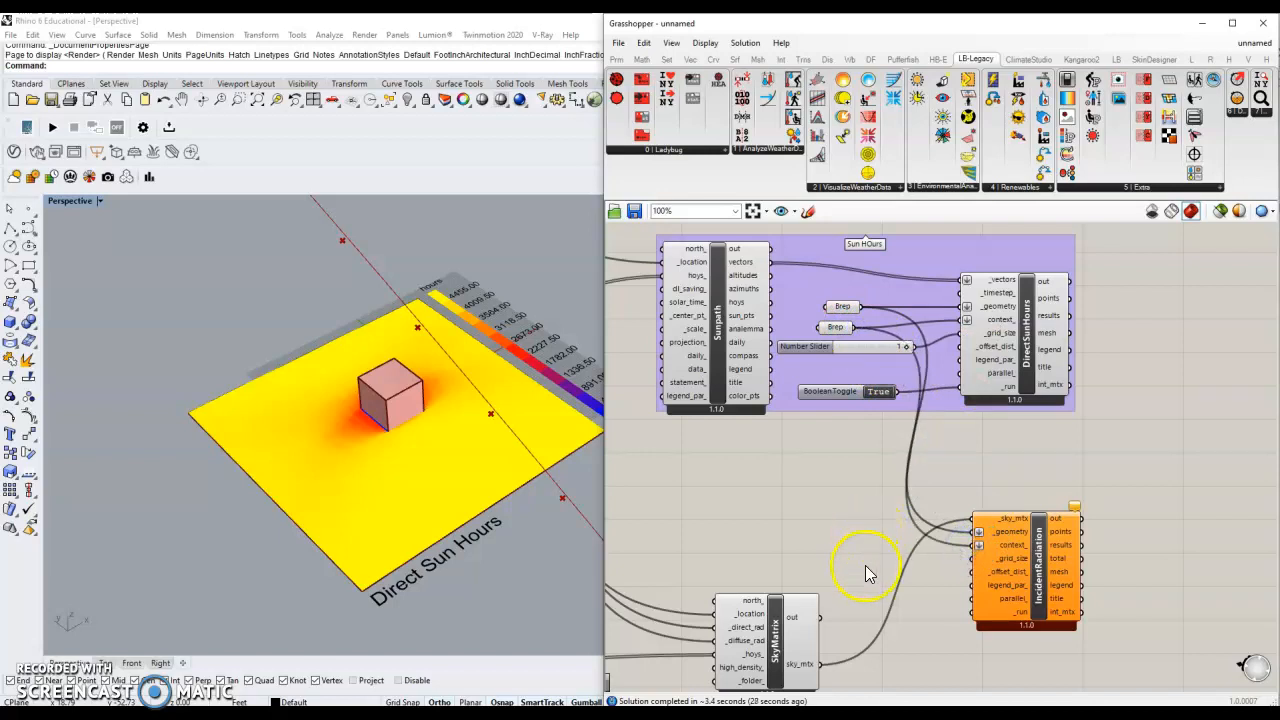
- Add a Boolean Toggle to the IncidentRadiation component's _run input and set the DirectSunHours toggle to False
double_click(901, 655)
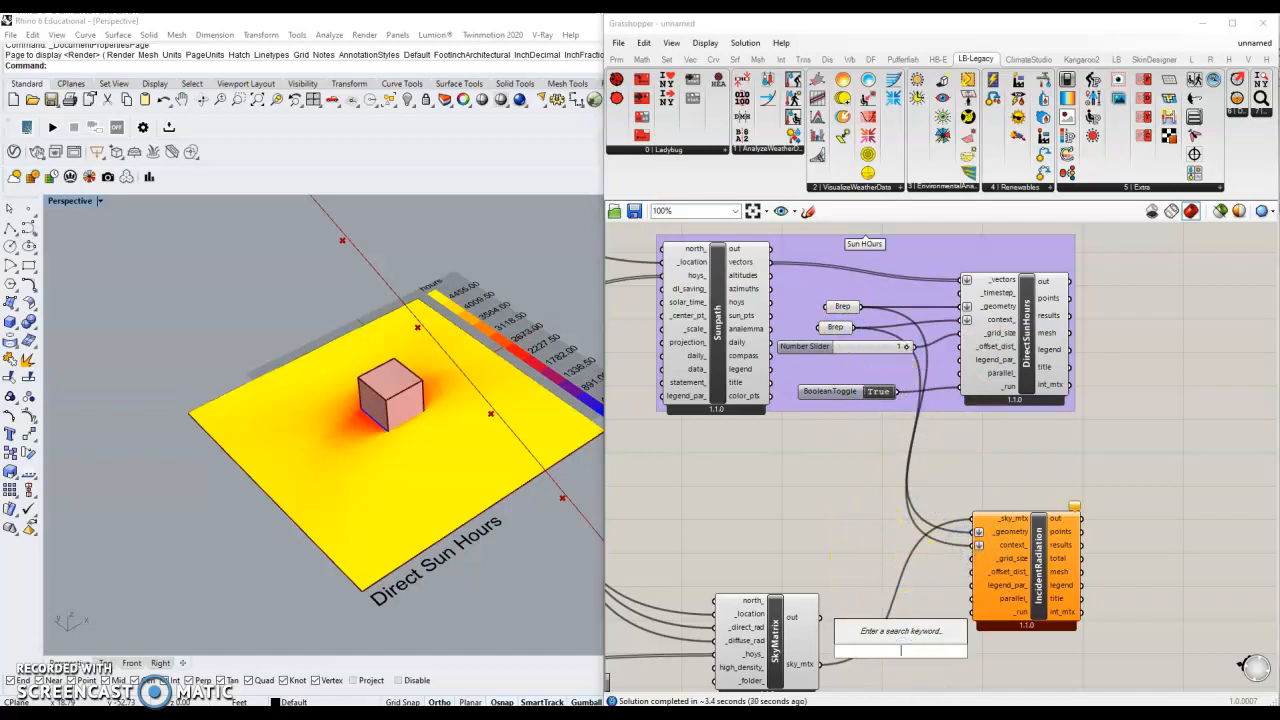
type("bool")
key("Up")
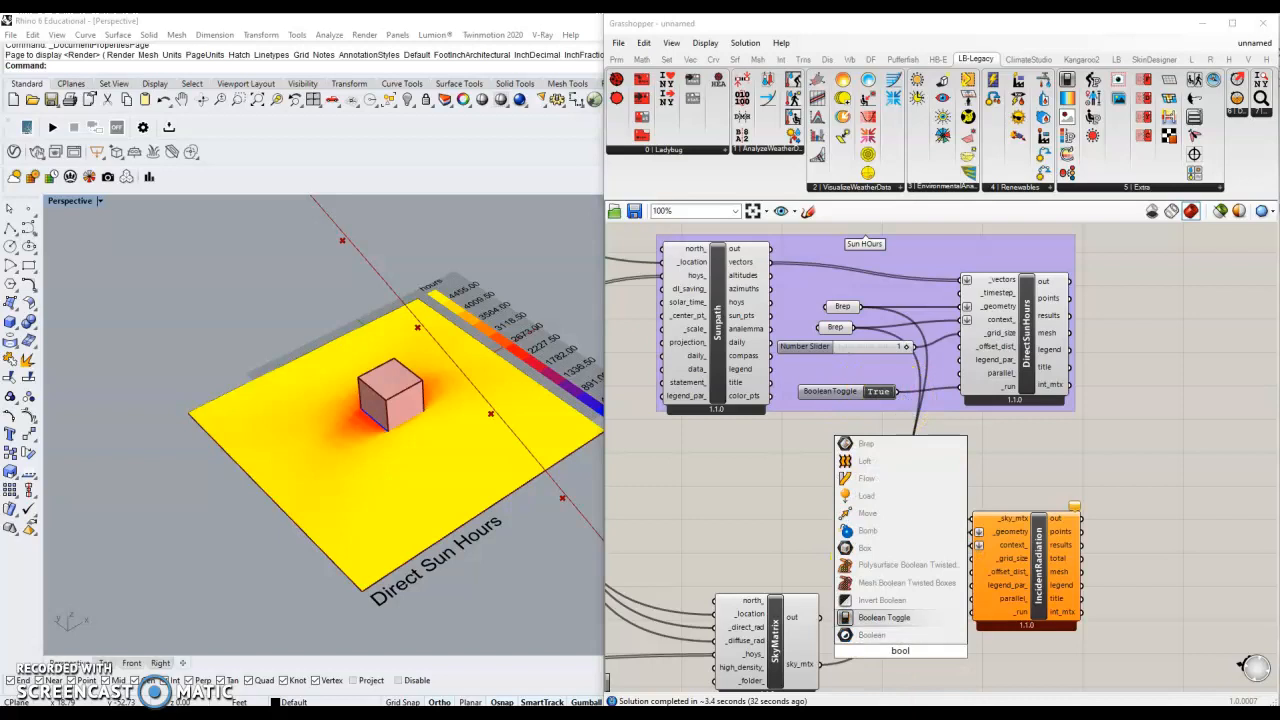
key("Return")
left_click_drag(956, 650, 959, 651)
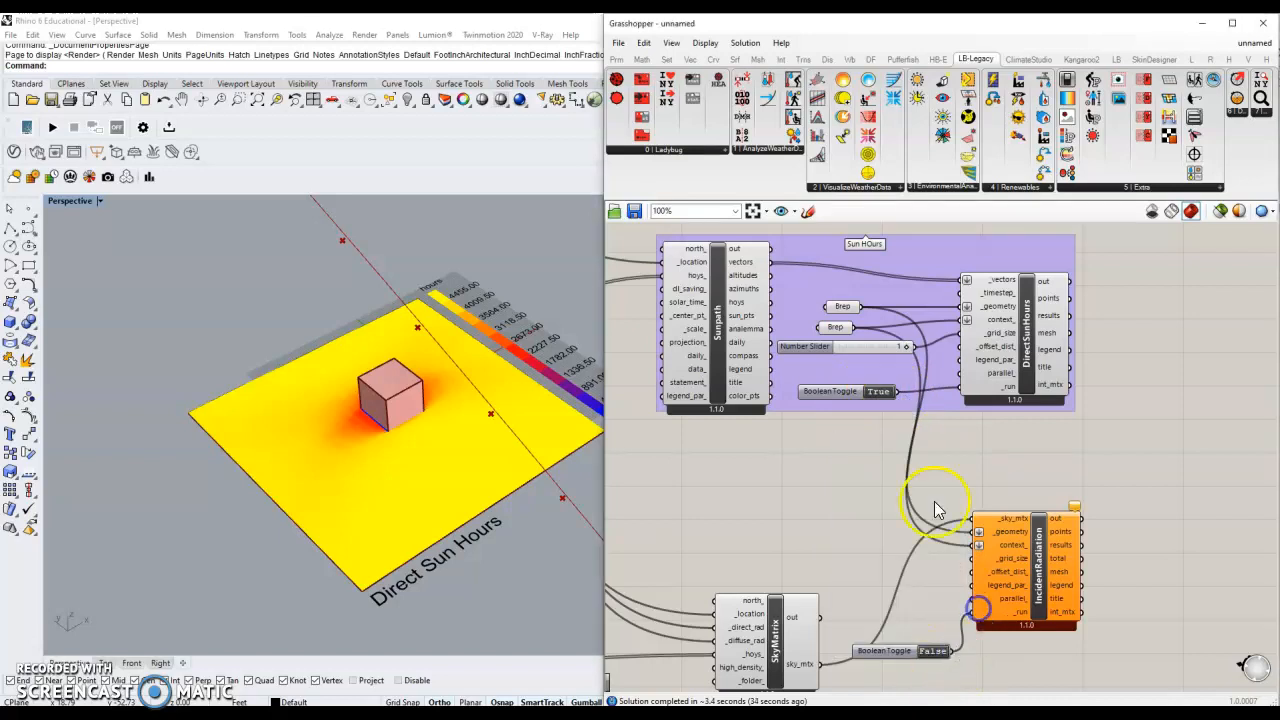
double_click(880, 391)
left_click(870, 596)
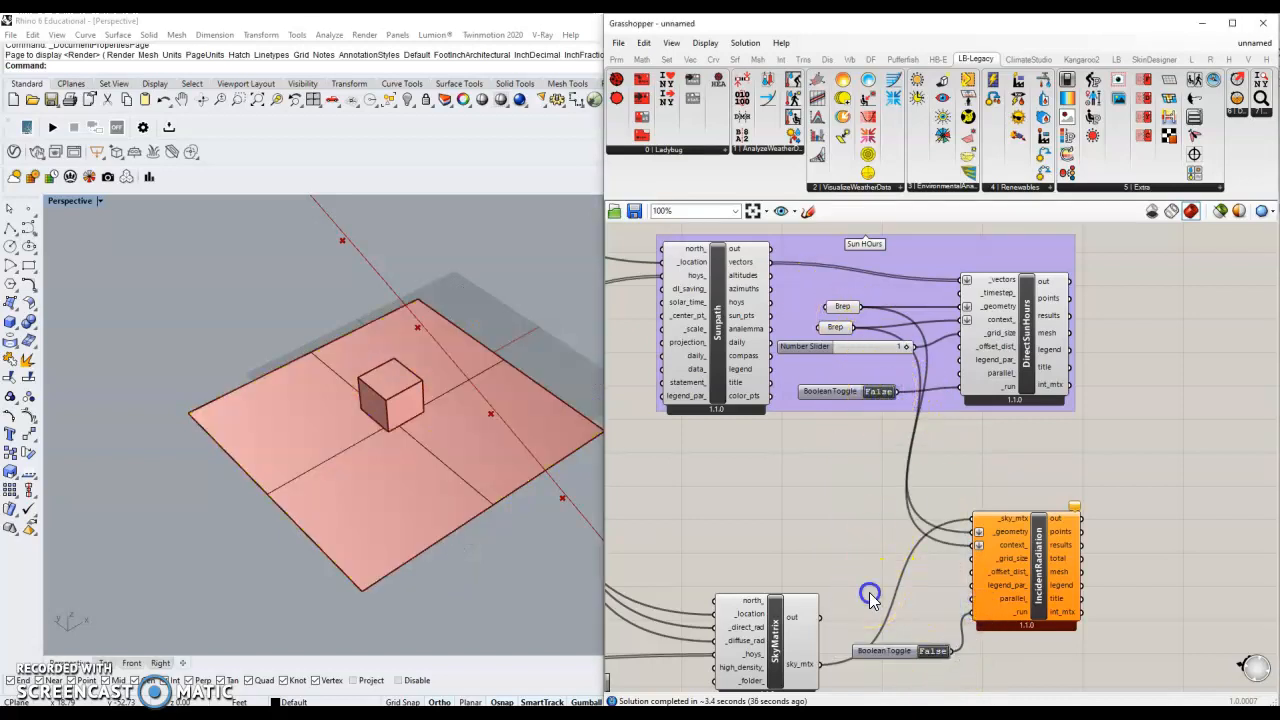
- Connect a new number slider of 10 to IncidentRadiation's _grid_size input and run the analysis by setting its toggle to True
double_click(870, 593)
type("10")
key("Return")
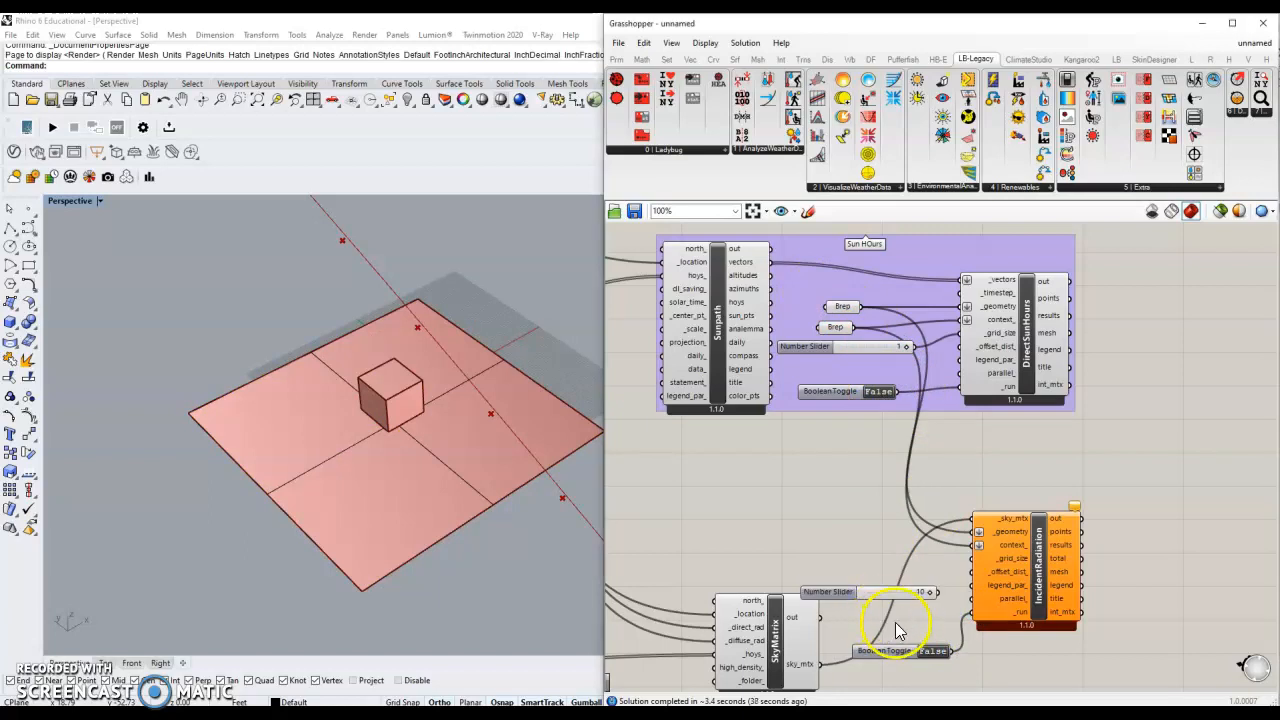
left_click_drag(938, 594, 976, 558)
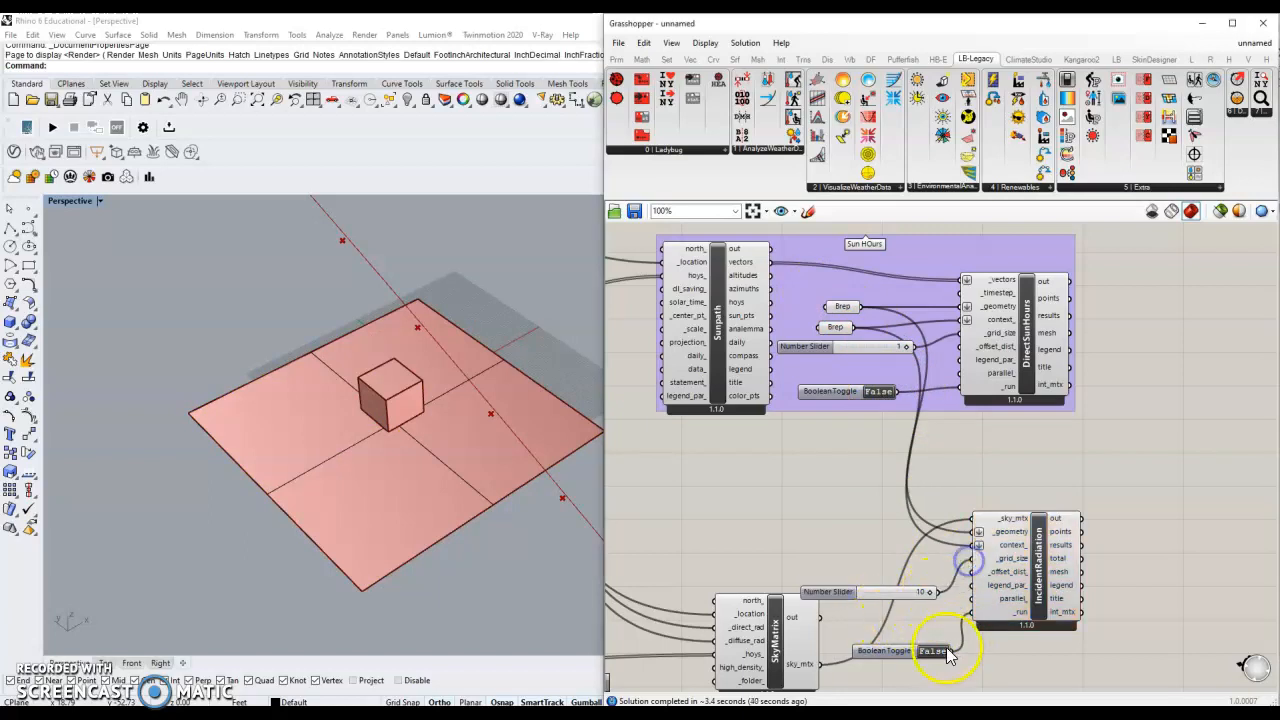
double_click(933, 651)
left_click(1026, 590)
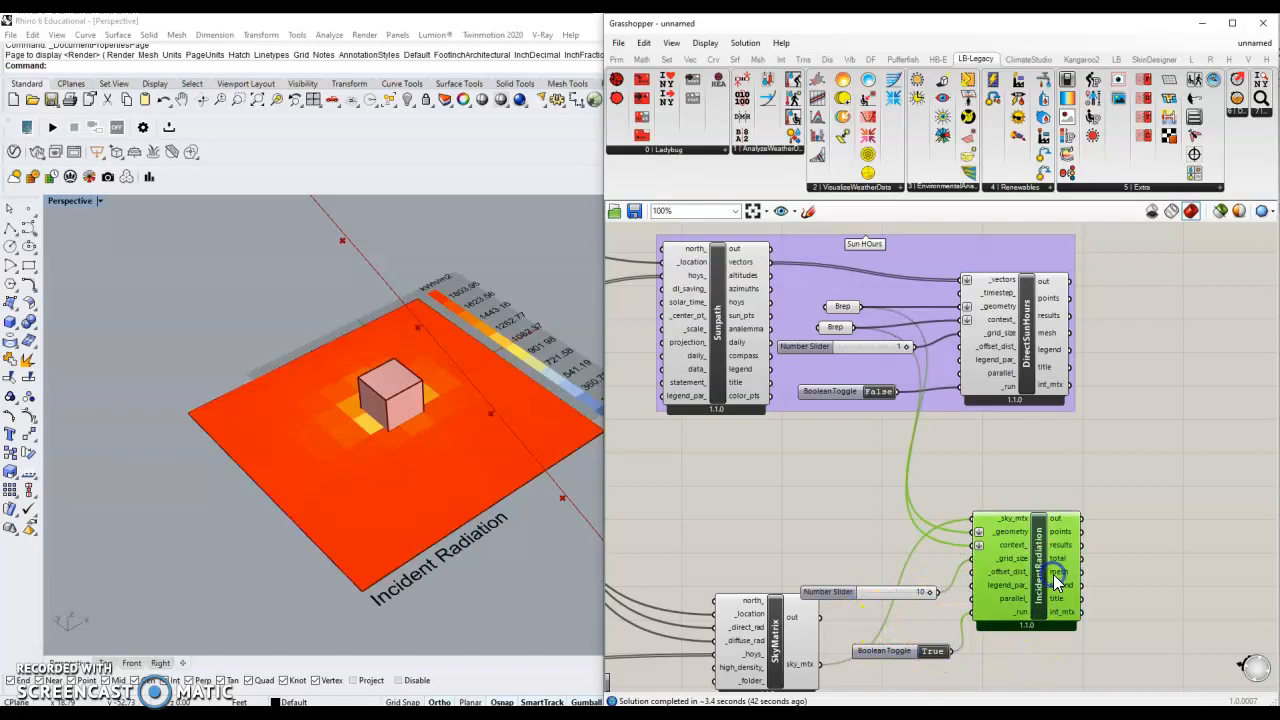
- Examine the incident radiation colours on the ground around the box against the kWh/m2 legend
left_click(388, 378)
right_click_drag(388, 378, 441, 230)
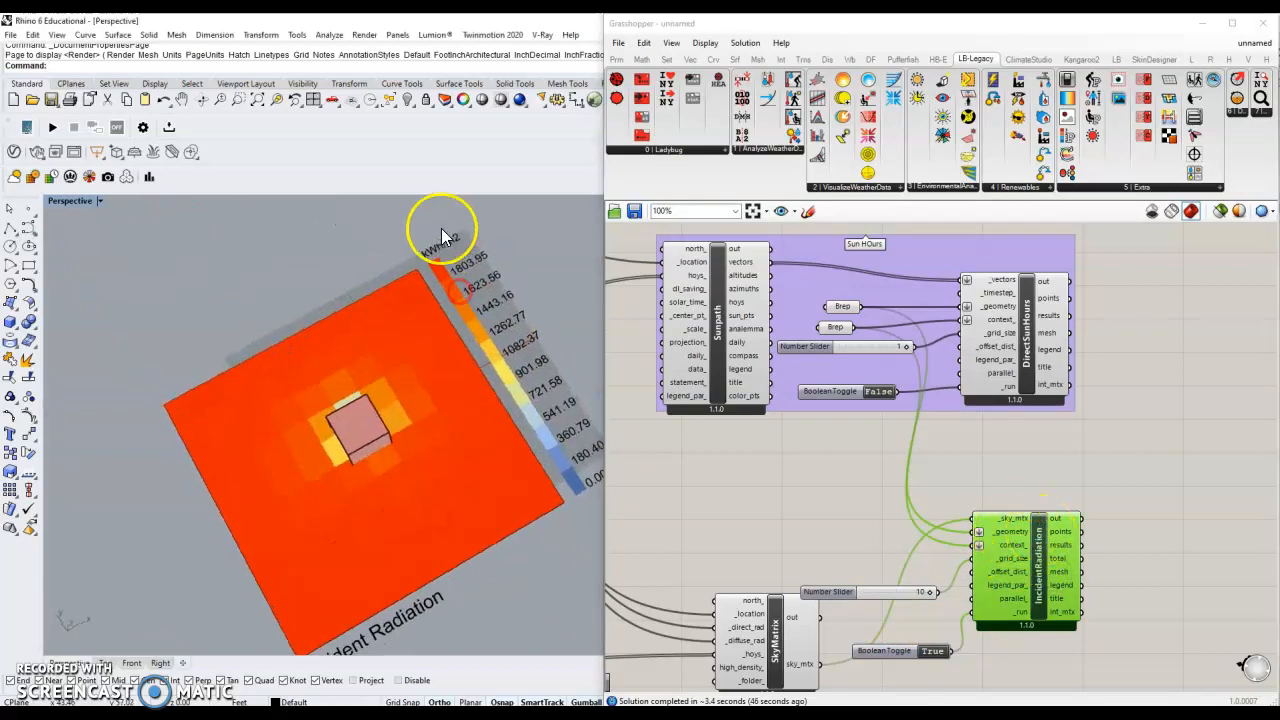
scroll(441, 230, "up", 4)
scroll(446, 250, "down", 4)
scroll(446, 250, "up", 3)
right_click_drag(384, 486, 408, 429)
scroll(408, 429, "down", 4)
scroll(368, 478, "up", 3)
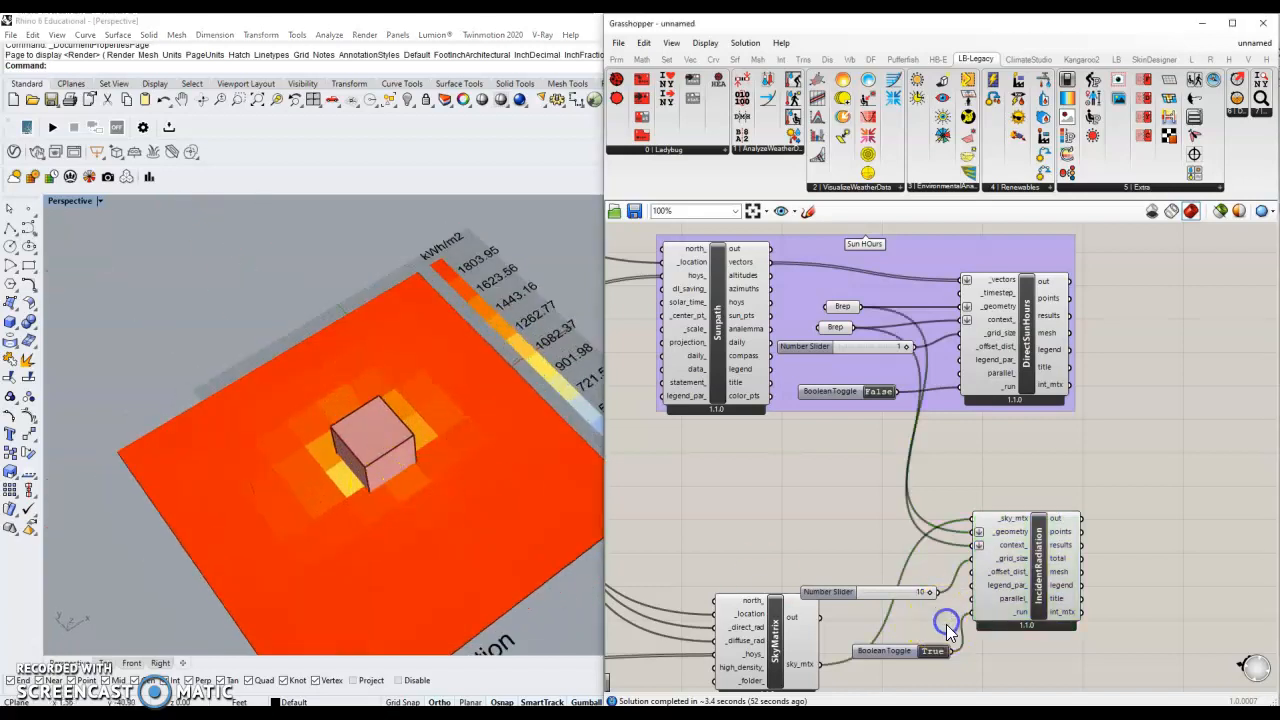
- Group the SkyMatrix and IncidentRadiation components together with their grid size slider and Boolean Toggle
scroll(986, 557, "down", 2)
left_click_drag(1100, 660, 760, 484)
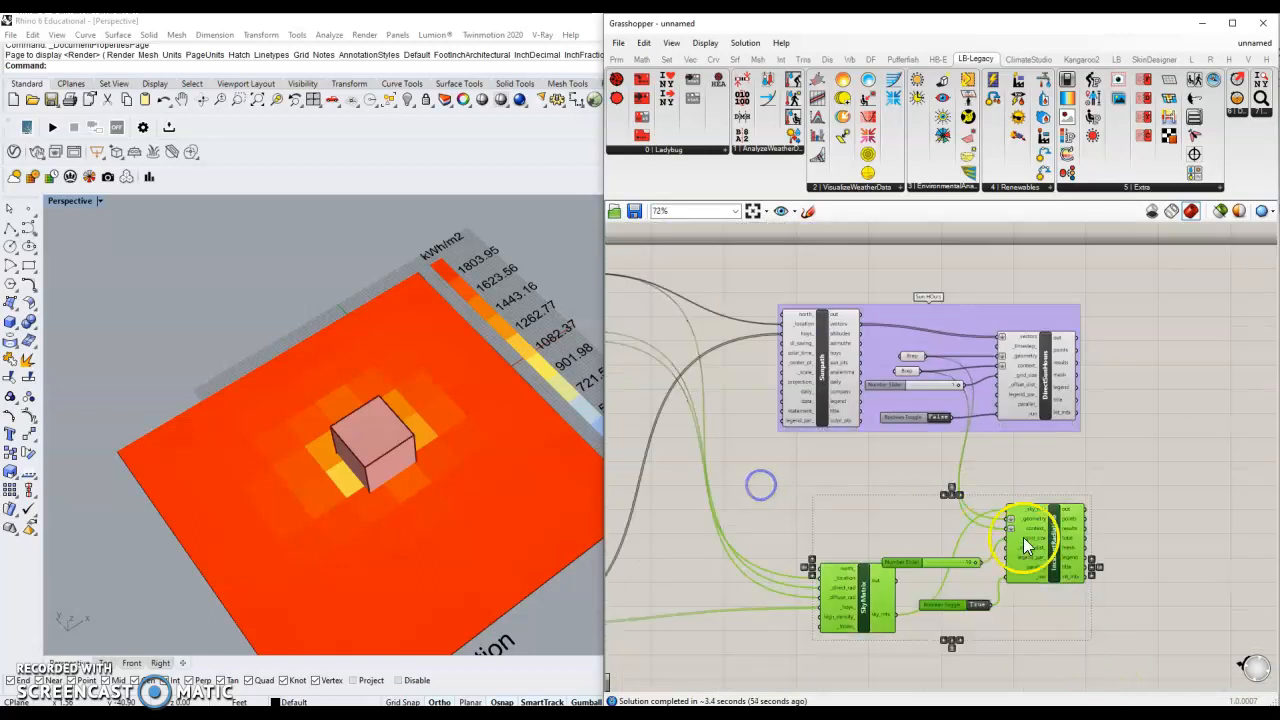
right_click(1012, 528)
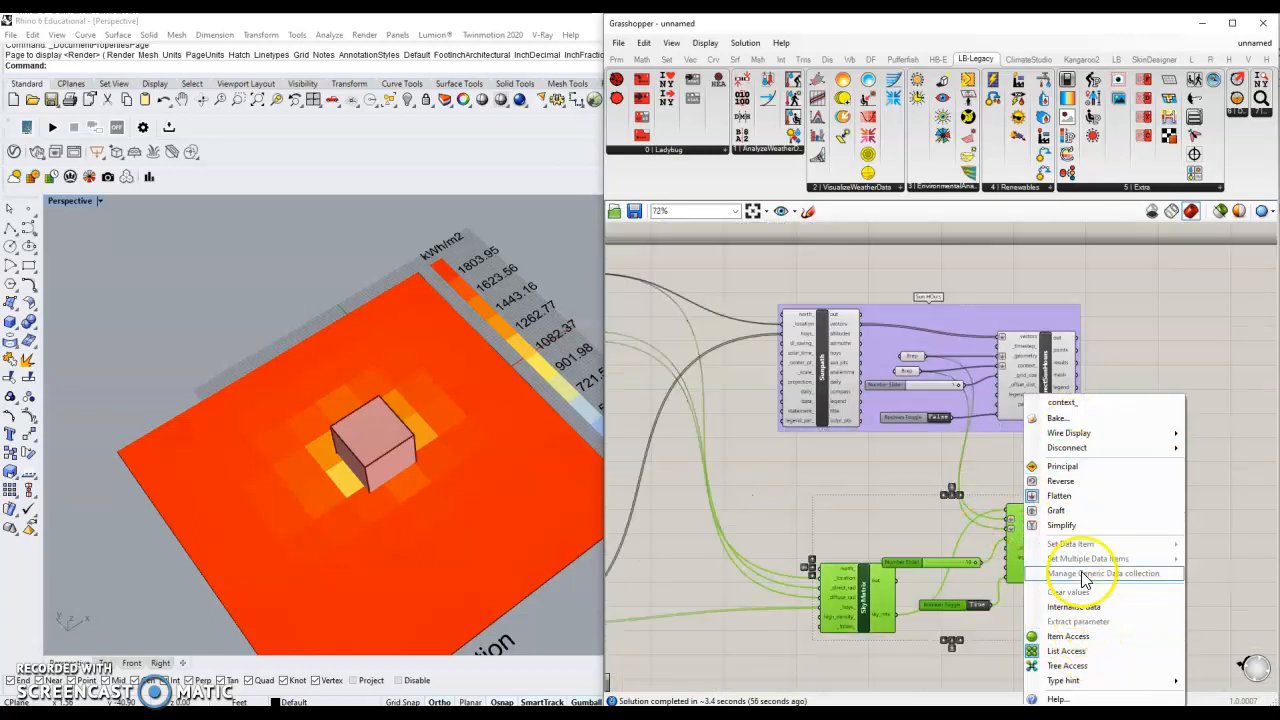